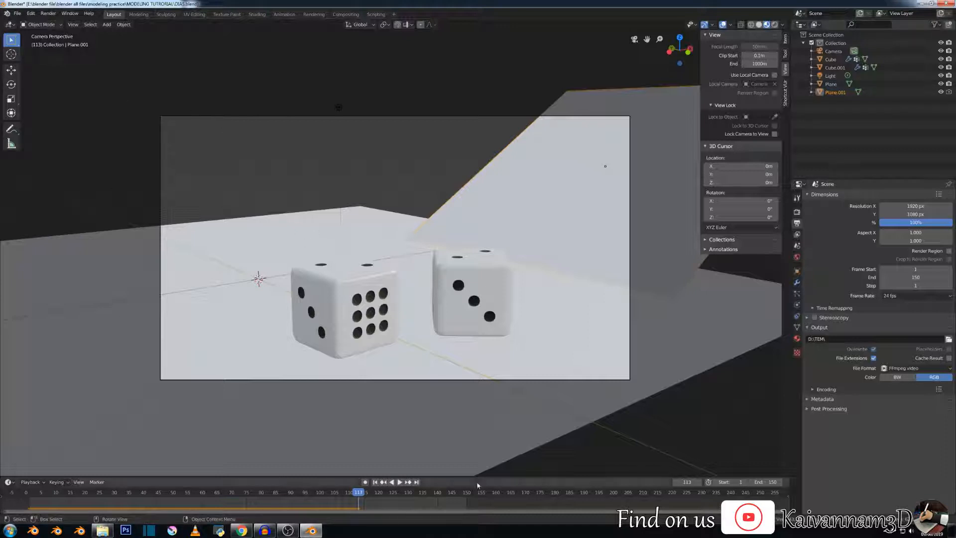
# Step: Switch to the YouTube channel in the browser, look through its uploaded videos and playlists, and return to Blender
pyautogui.click(240, 532)
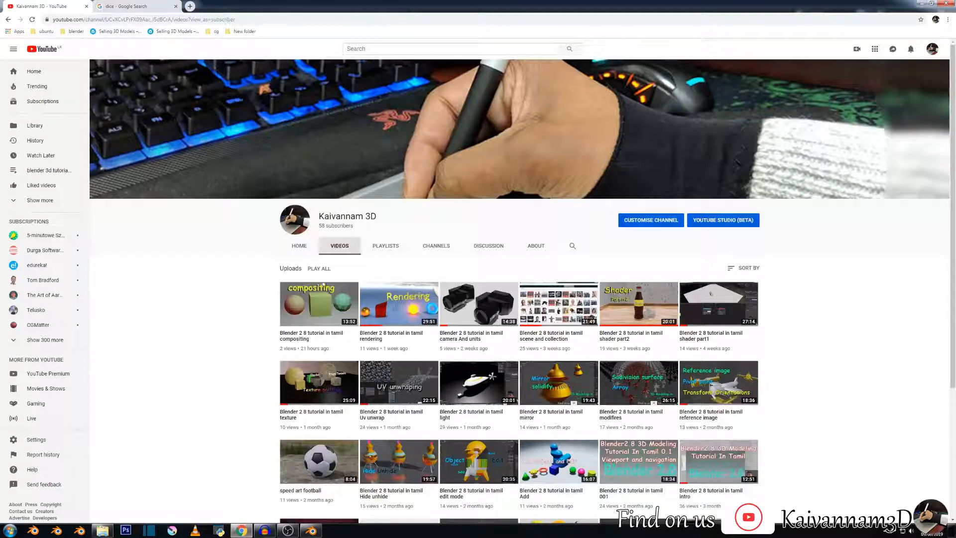
pyautogui.scroll(-4, 410, 269)
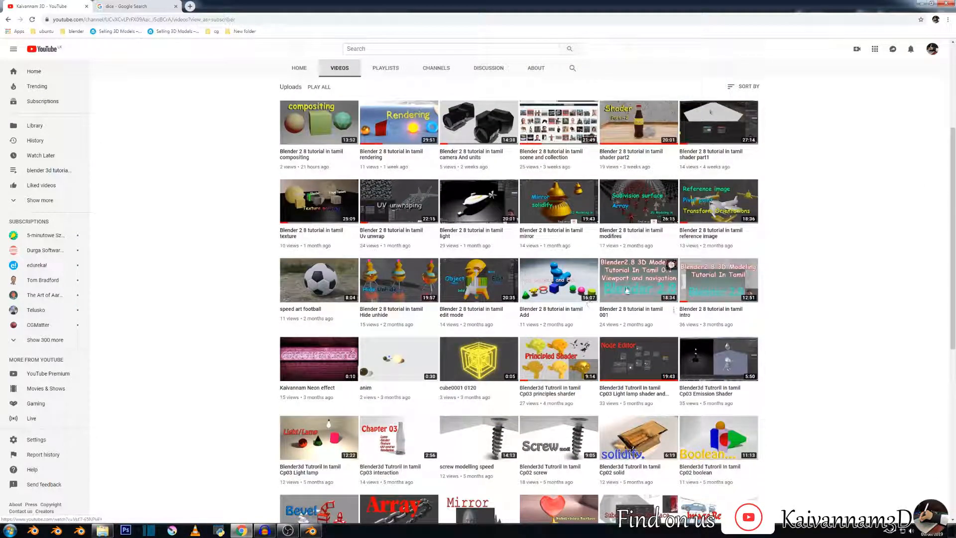
pyautogui.scroll(1, 353, 247)
pyautogui.scroll(2, 353, 247)
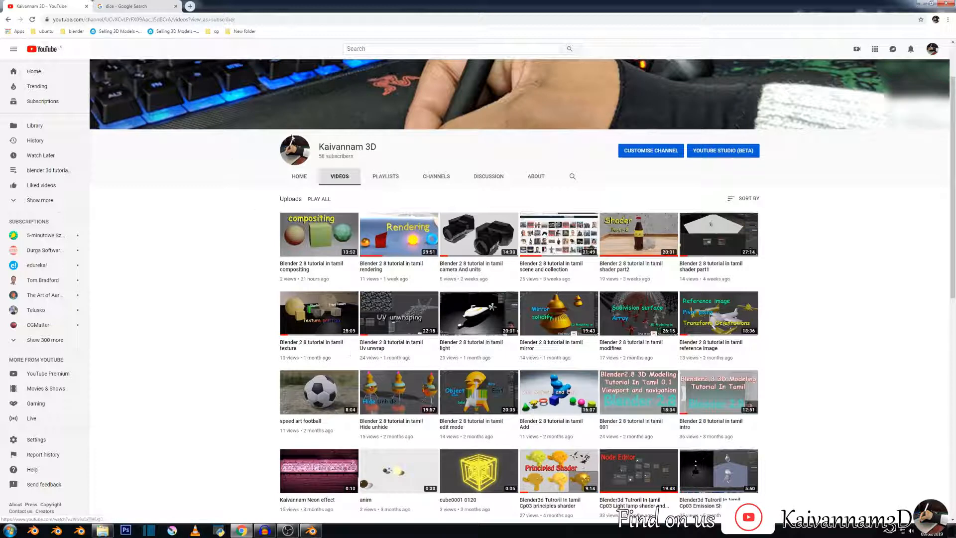
pyautogui.click(380, 177)
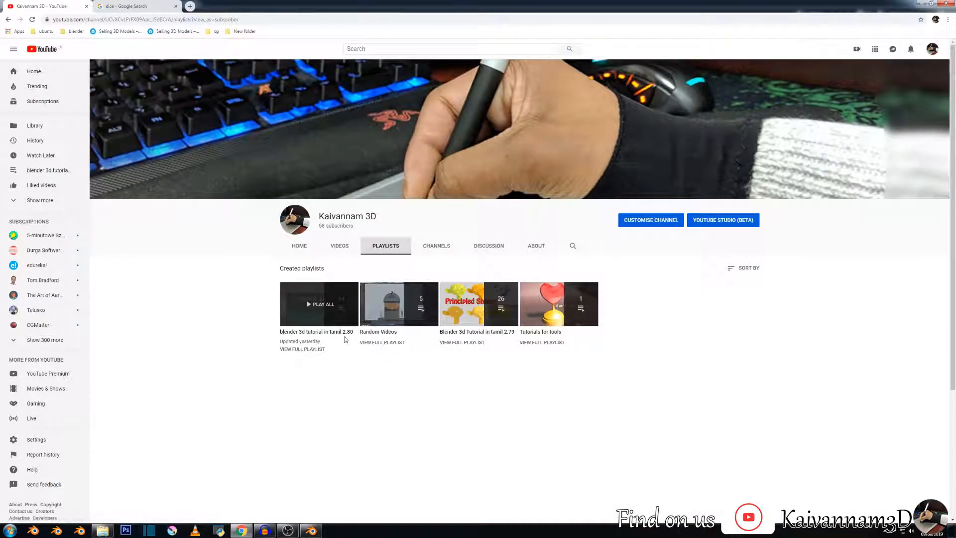
pyautogui.click(311, 530)
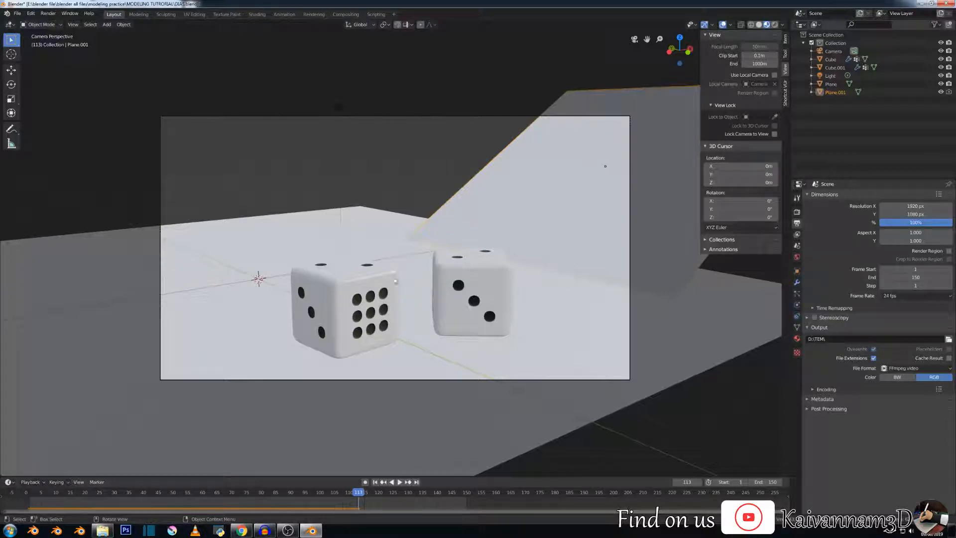
# Step: Look at the dice image search results in the browser as modelling reference and return to Blender
pyautogui.click(242, 530)
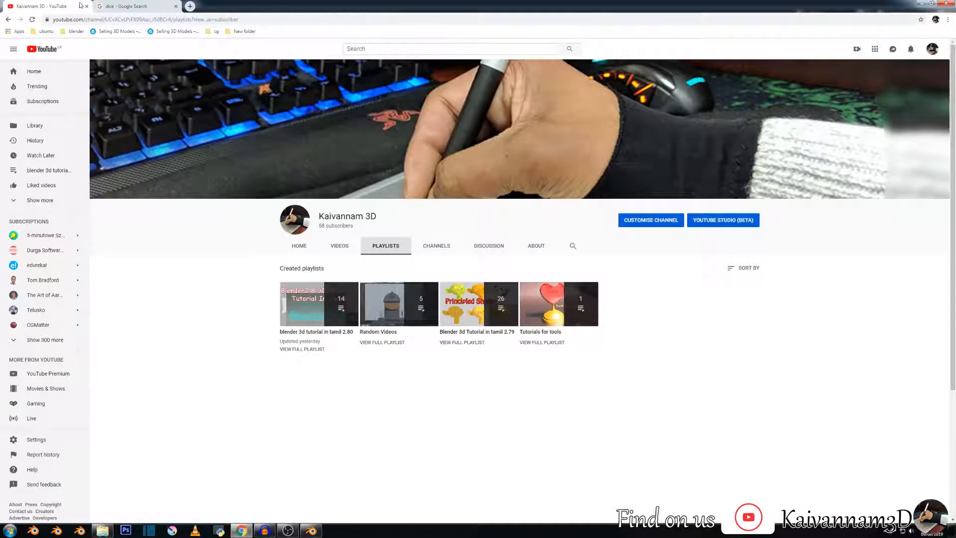
pyautogui.click(112, 7)
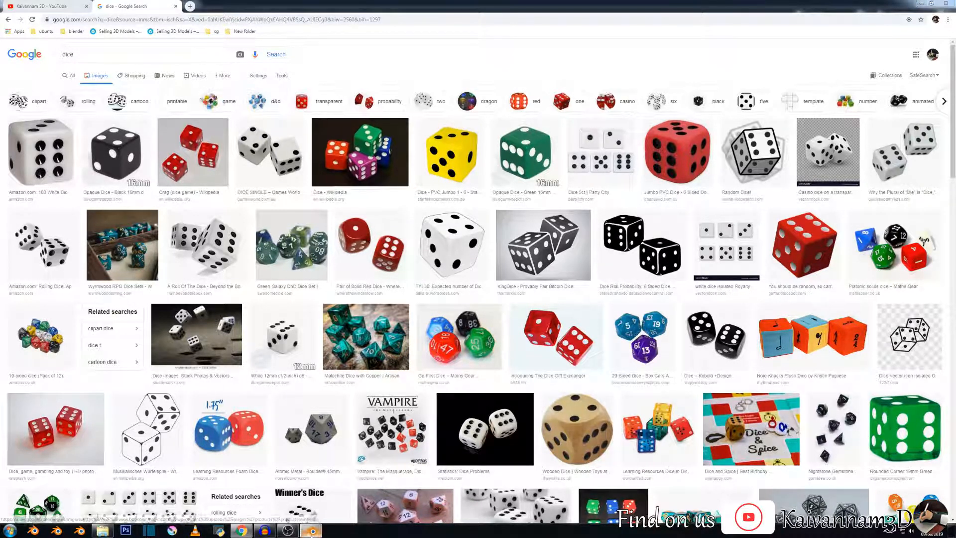
pyautogui.click(311, 530)
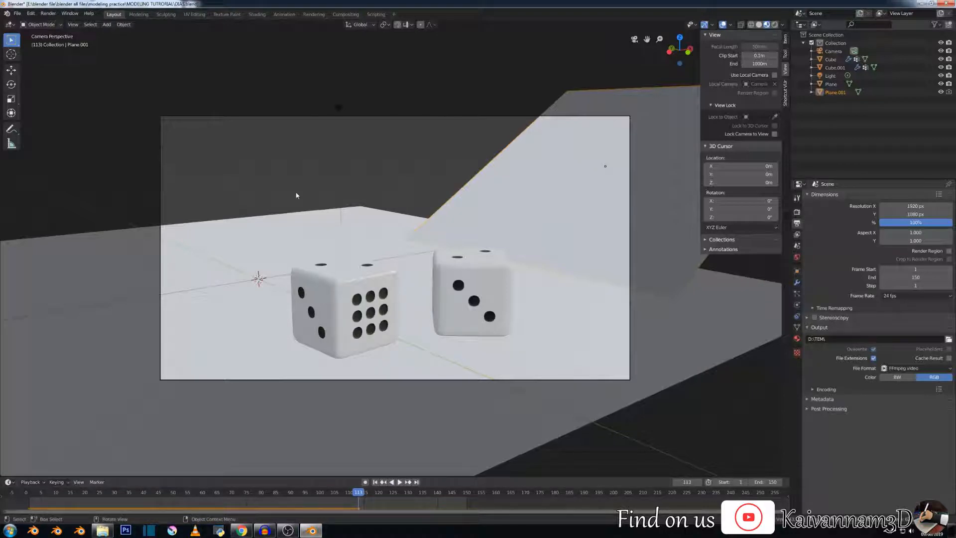
# Step: Start a new default scene and discard the unsaved changes of the open dice file
pyautogui.click(17, 13)
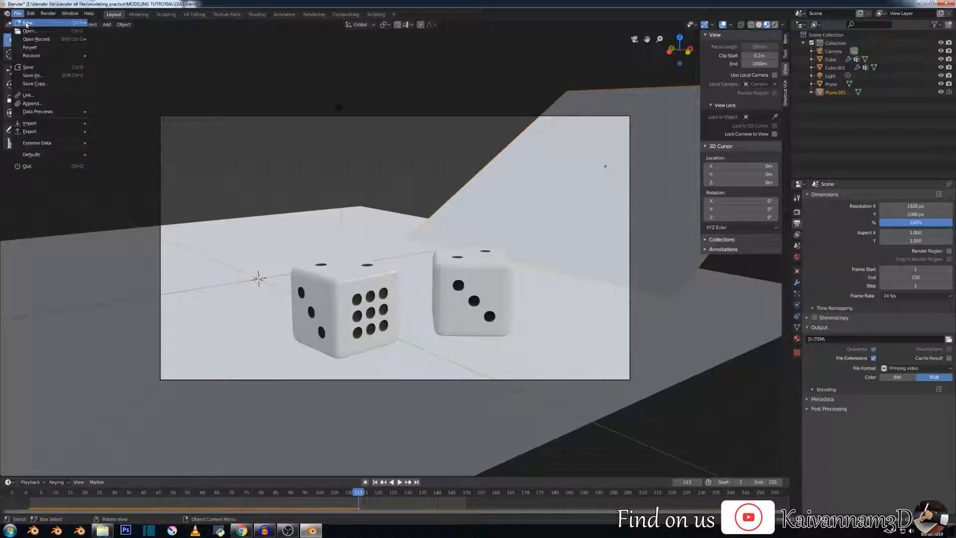
pyautogui.moveTo(26, 24)
pyautogui.click(105, 23)
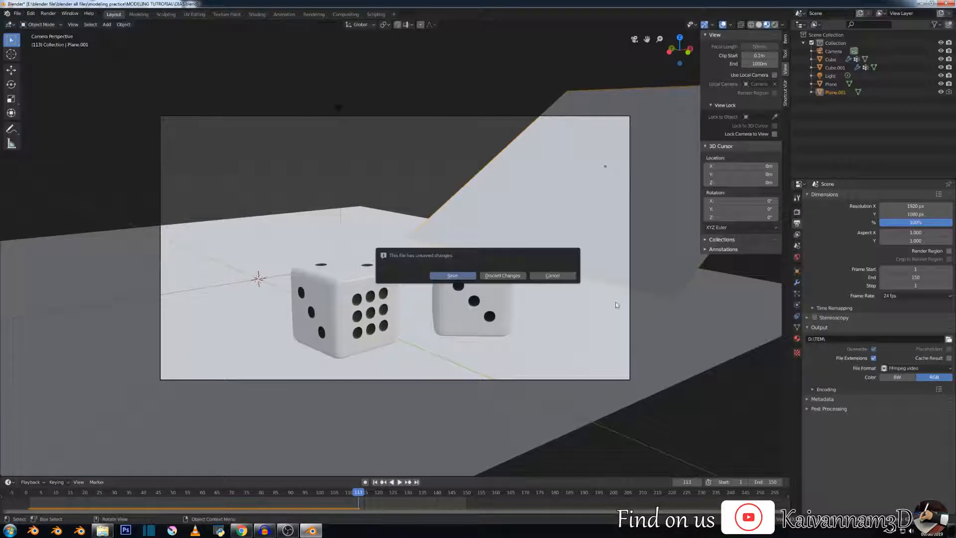
pyautogui.click(513, 276)
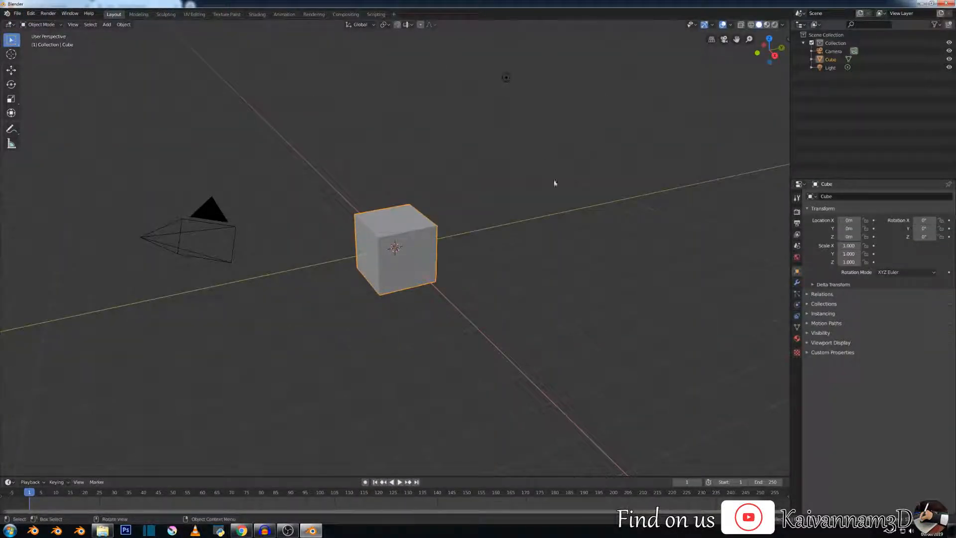
# Step: Start the Shortcut VUr display so that keys and mouse actions are shown in the viewport
pyautogui.press('n')
pyautogui.click(785, 92)
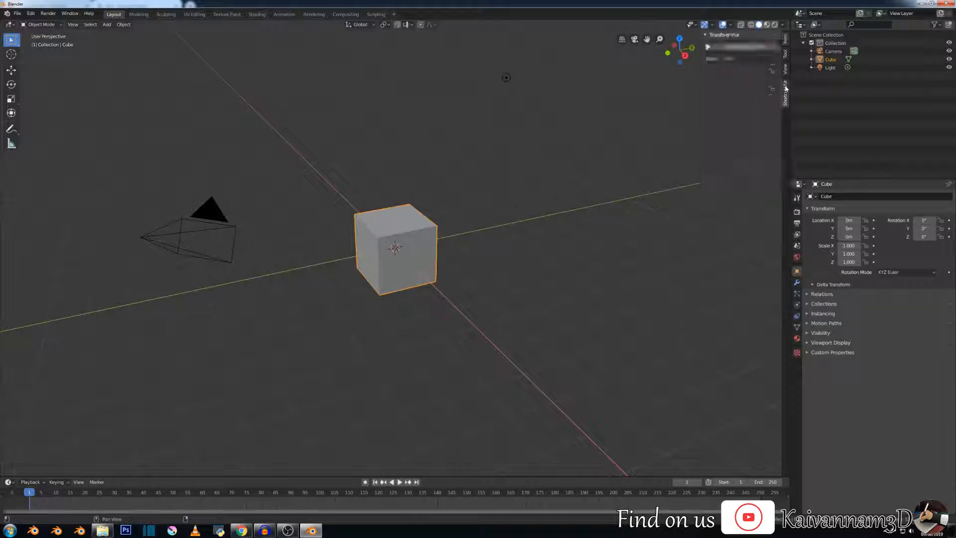
pyautogui.click(760, 48)
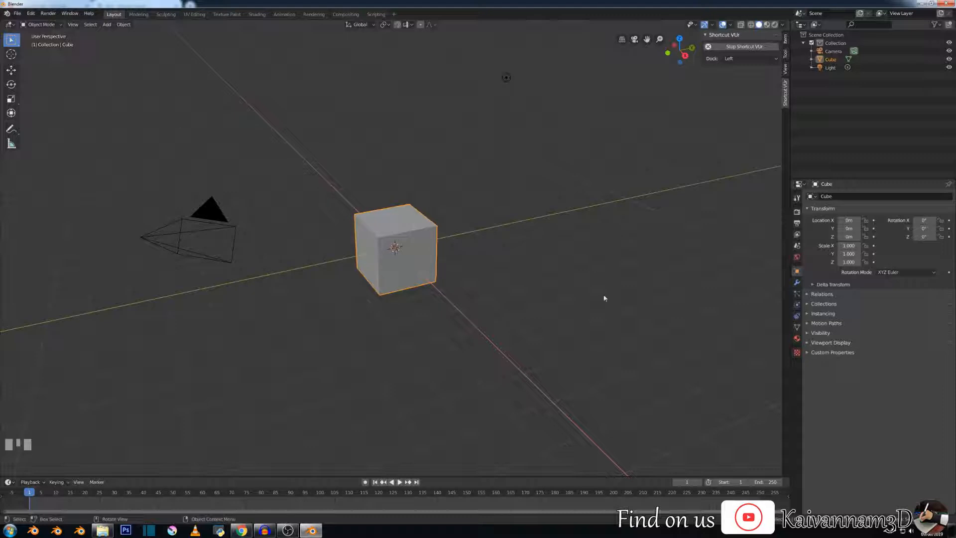
pyautogui.click(222, 251)
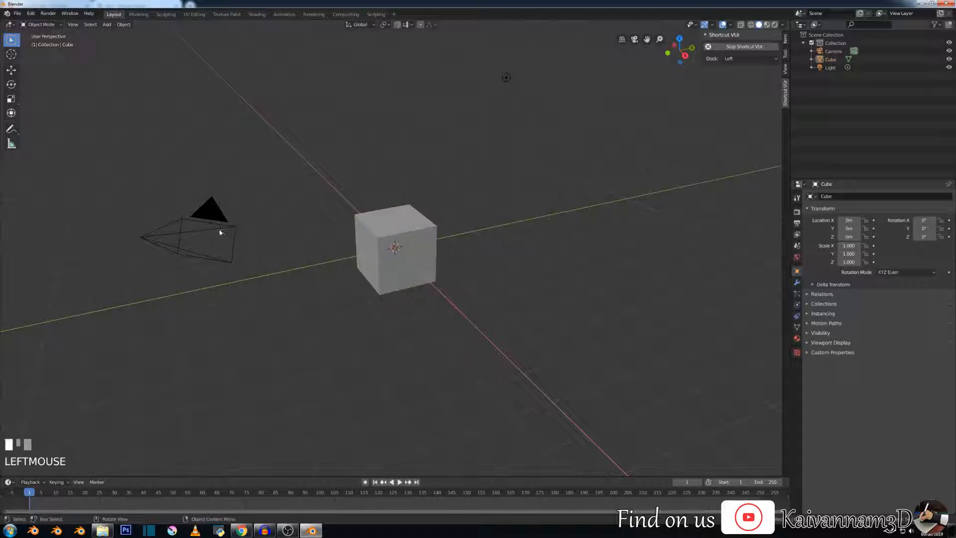
pyautogui.click(220, 229)
pyautogui.click(506, 82)
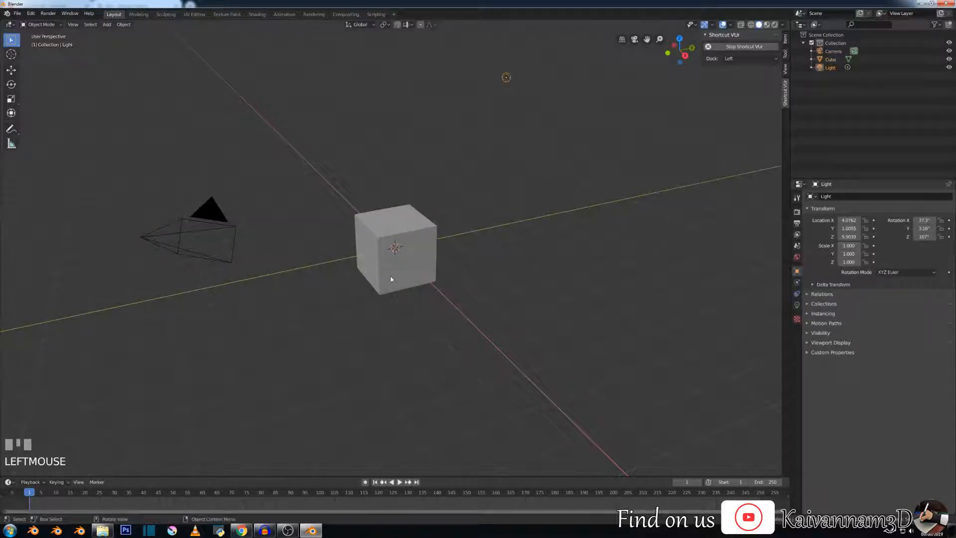
# Step: Select the default cube, enter Edit Mode and subdivide its whole mesh
pyautogui.click(417, 255)
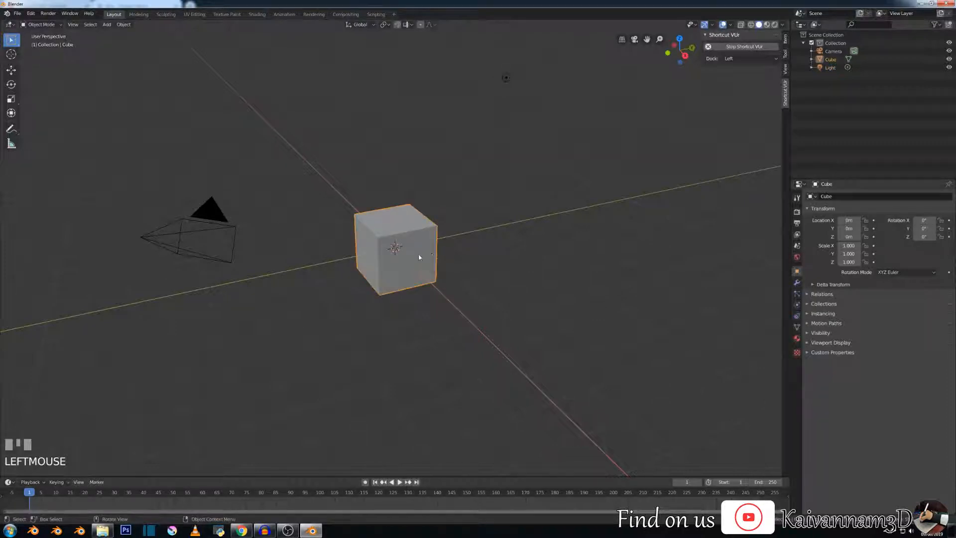
pyautogui.scroll(4, 419, 252)
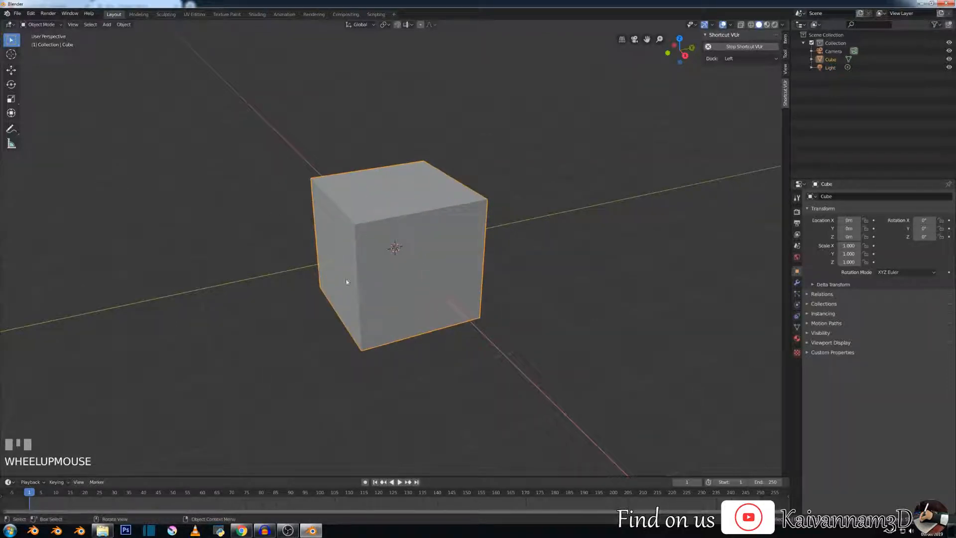
pyautogui.scroll(-1, 397, 247)
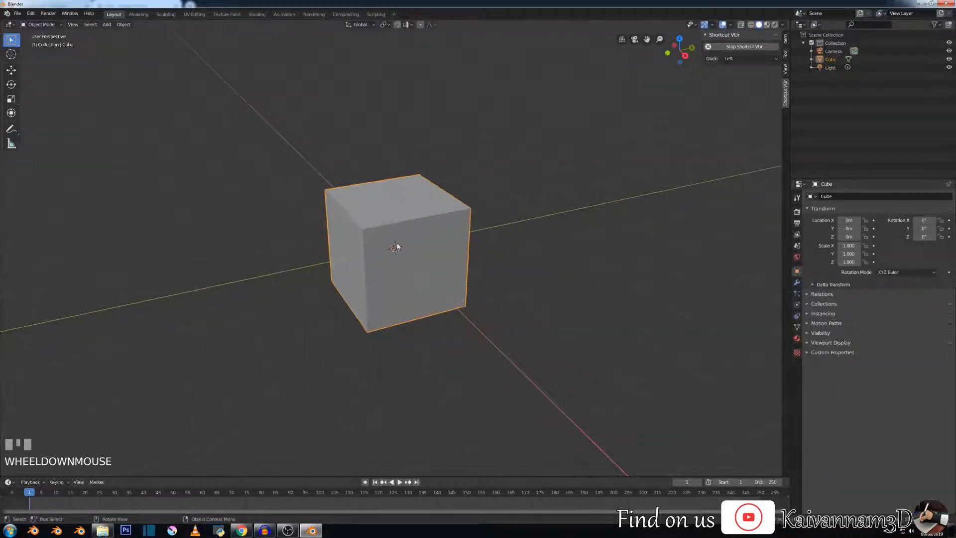
pyautogui.press('Tab')
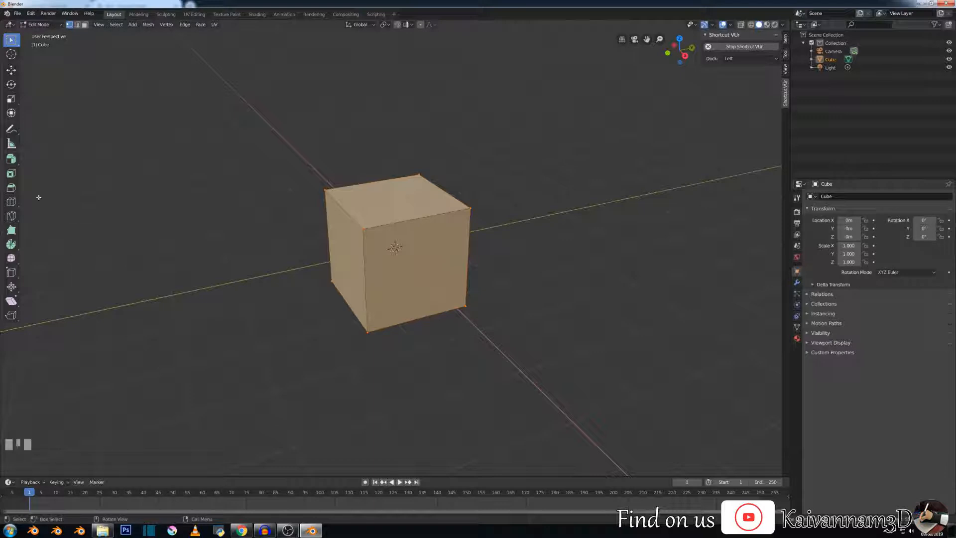
pyautogui.rightClick(416, 238)
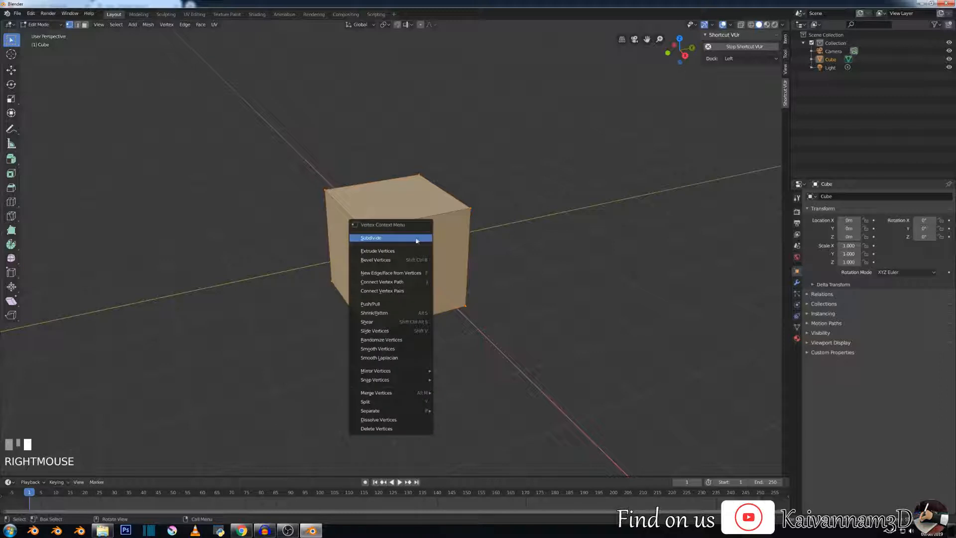
pyautogui.click(376, 238)
# Step: Set the subdivision's number of cuts to 4 and deselect the mesh
pyautogui.click(50, 468)
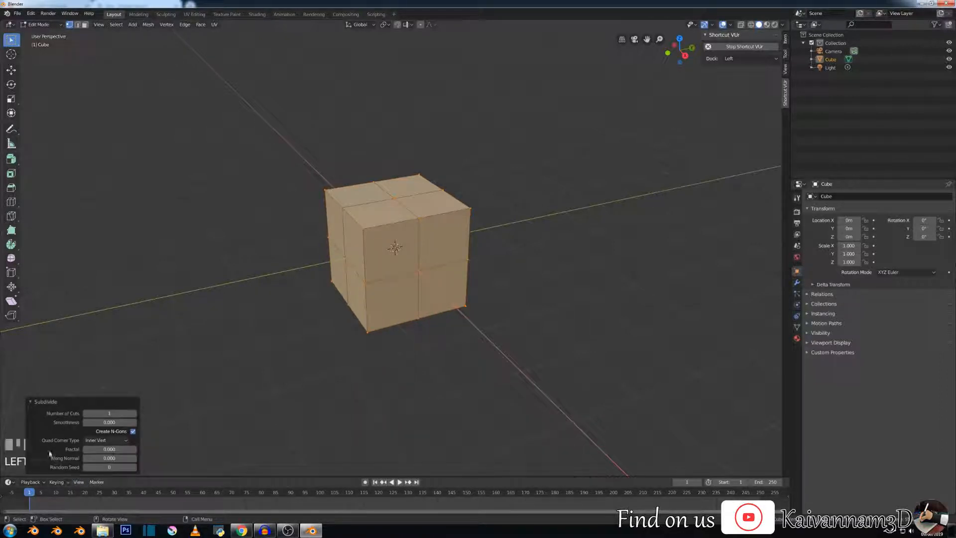
pyautogui.click(97, 413)
pyautogui.click(141, 418)
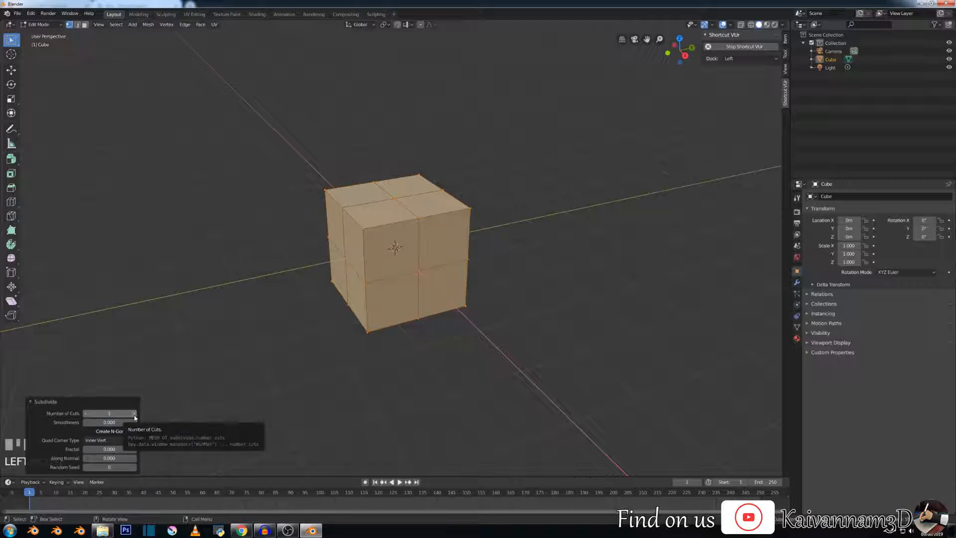
pyautogui.click(134, 413)
pyautogui.click(134, 414)
pyautogui.click(134, 413)
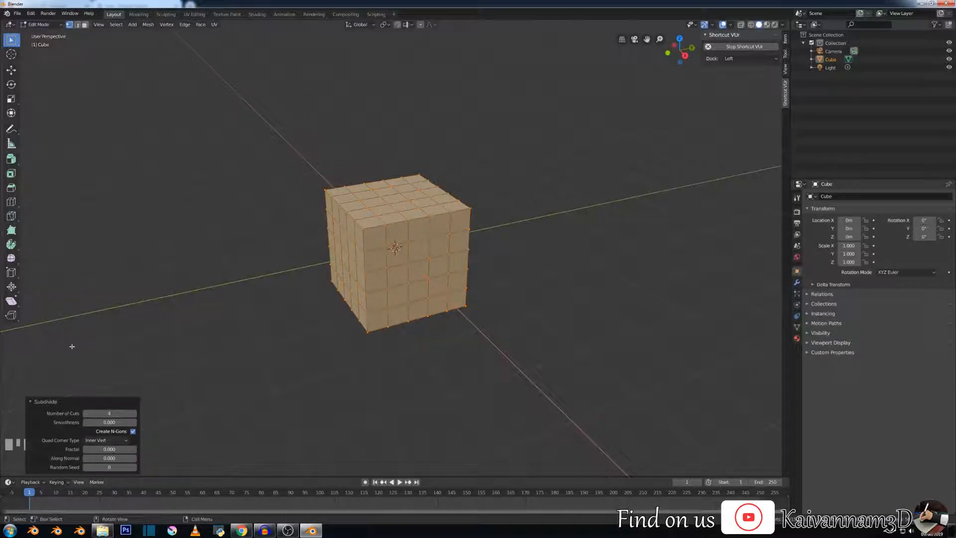
pyautogui.click(468, 289)
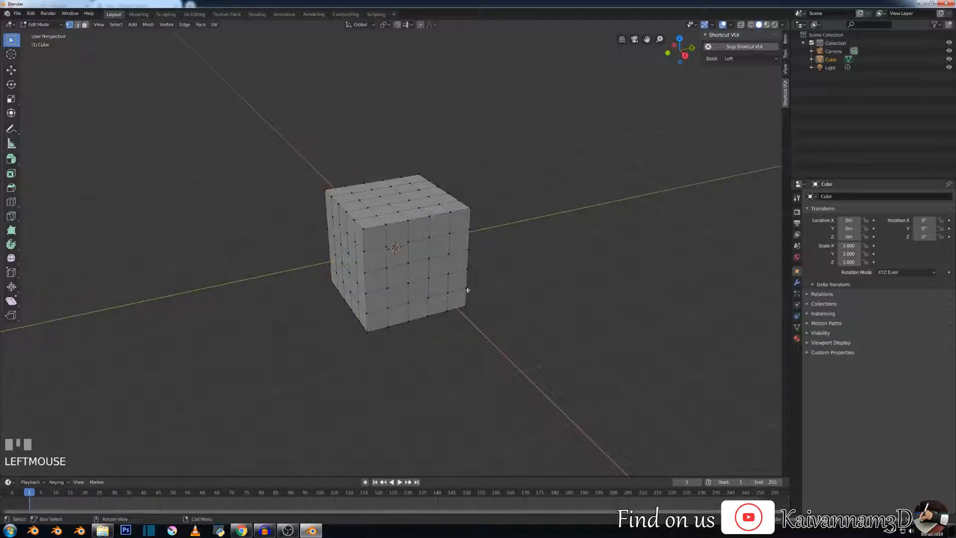
# Step: Switch to face selection and select the centre face on the front side of the cube
pyautogui.click(85, 25)
pyautogui.scroll(3, 416, 271)
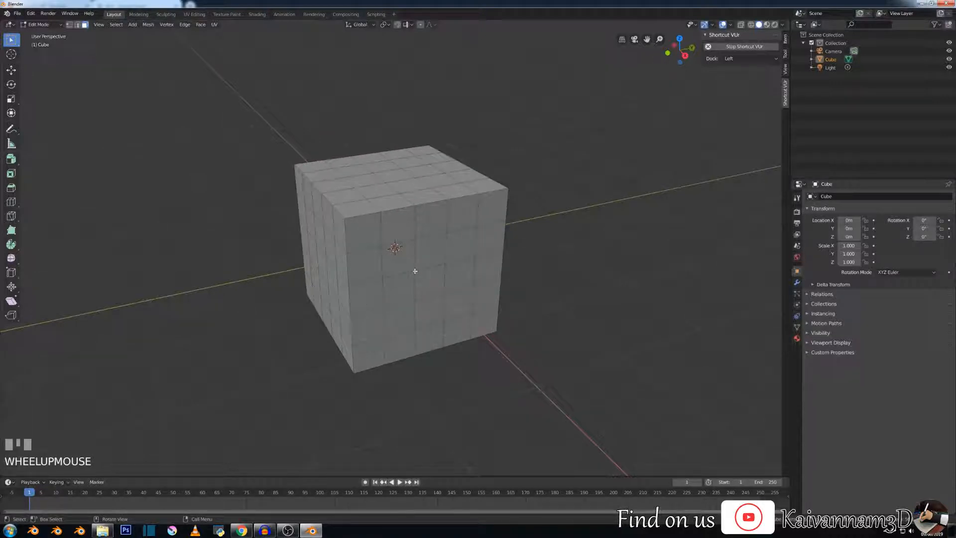
pyautogui.moveTo(393, 269); pyautogui.dragTo(449, 270, button='middle')
pyautogui.click(450, 270)
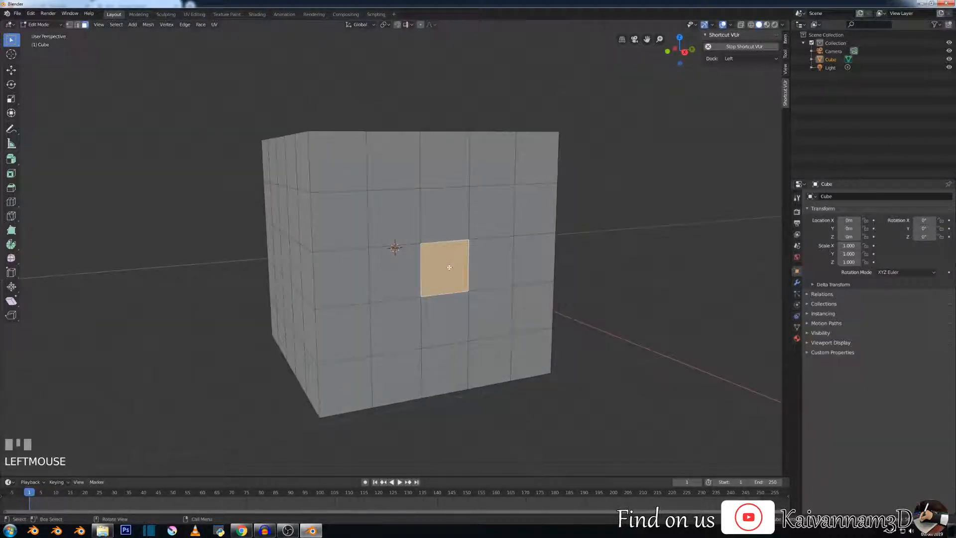
# Step: Try out single-face selections on the cube's top side at possible dot positions
pyautogui.scroll(-4, 450, 270)
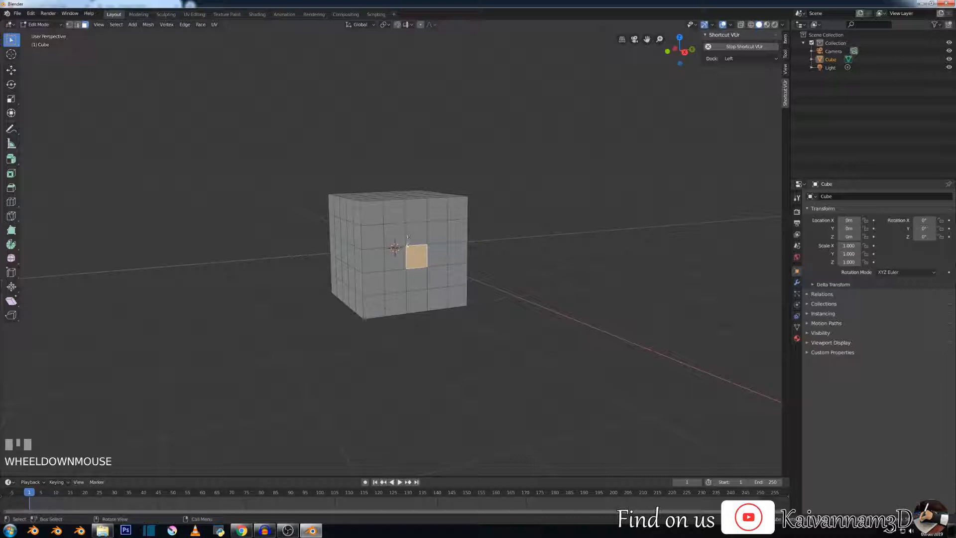
pyautogui.scroll(2, 408, 238)
pyautogui.moveTo(409, 238); pyautogui.dragTo(416, 294, button='middle')
pyautogui.click(402, 191)
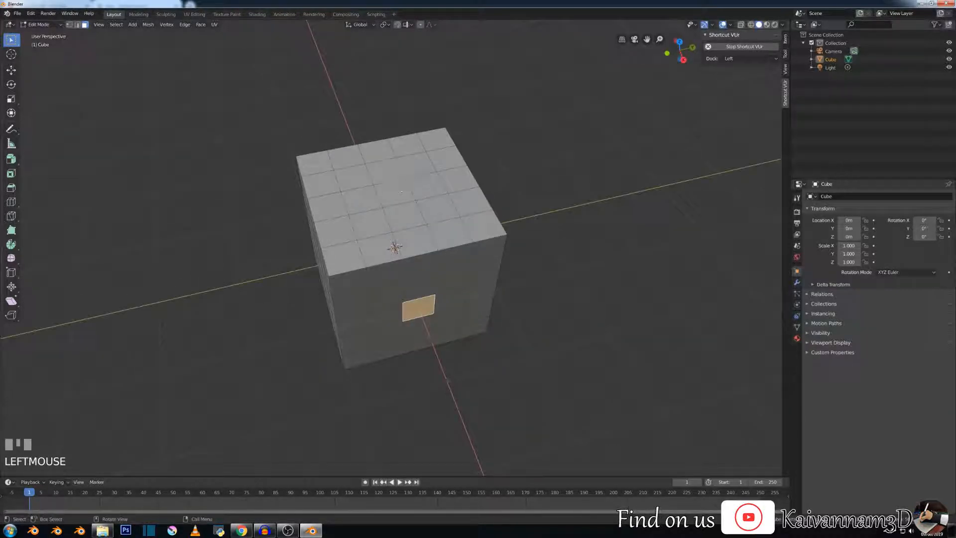
pyautogui.click(371, 233)
pyautogui.moveTo(417, 145); pyautogui.dragTo(418, 150)
pyautogui.click(412, 170)
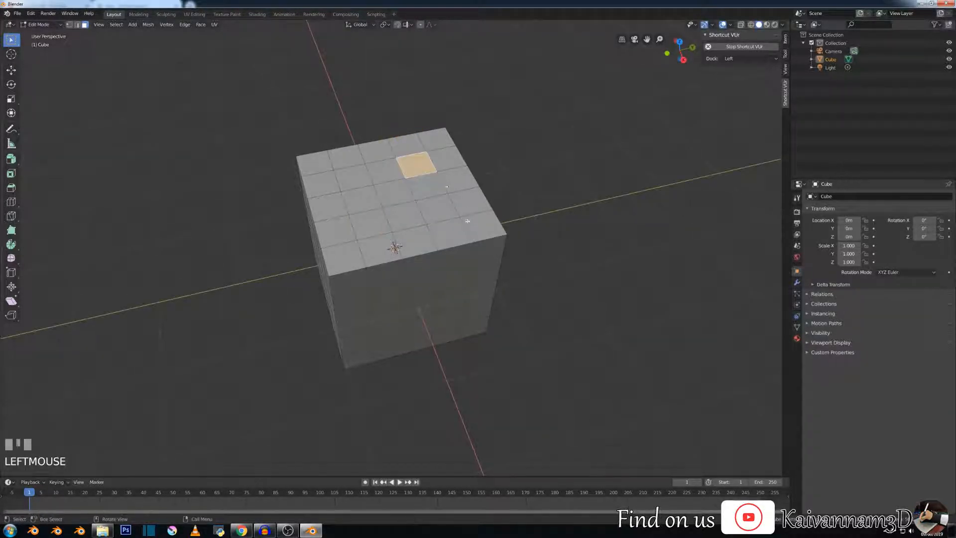
# Step: Reselect the centre face on the cube's front side and inset it by about 0.056 m
pyautogui.moveTo(467, 221); pyautogui.dragTo(434, 280, button='middle')
pyautogui.click(432, 282)
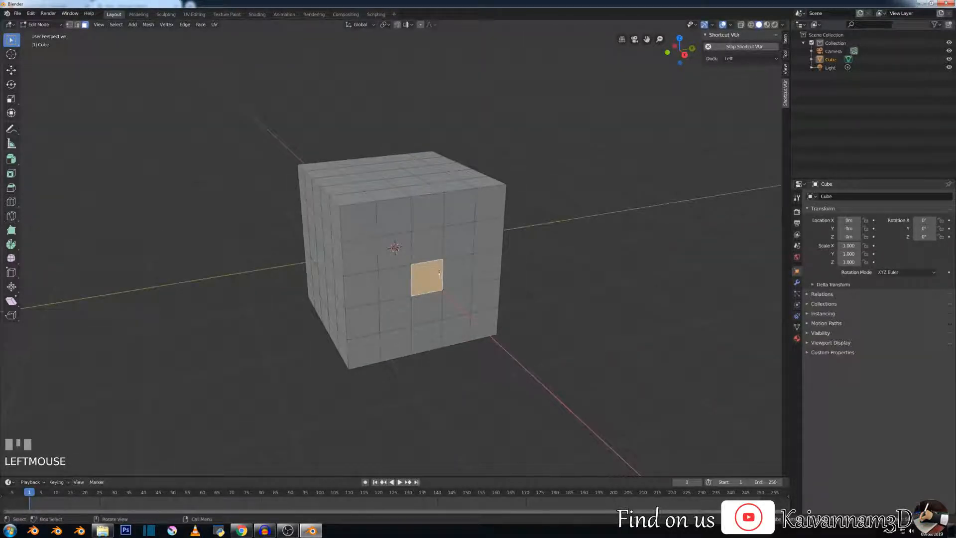
pyautogui.scroll(1, 440, 276)
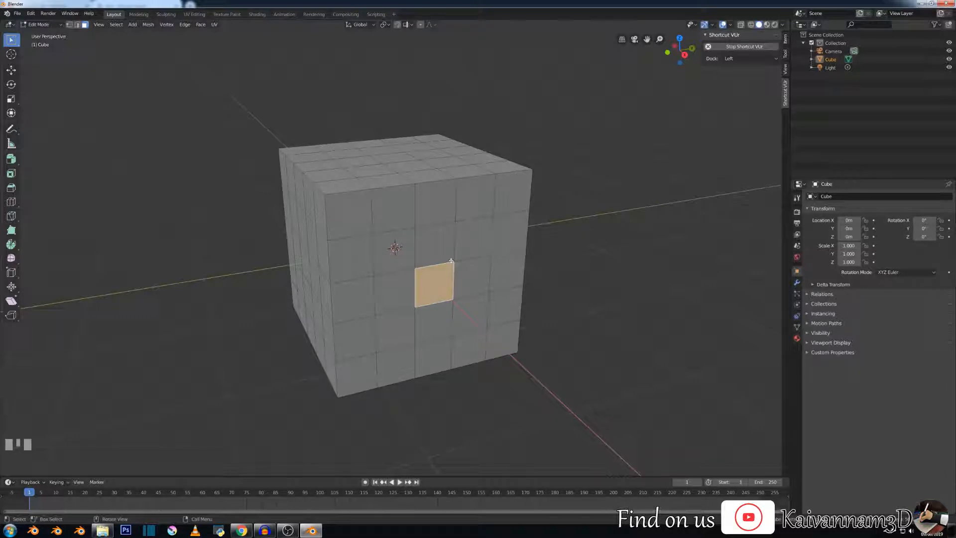
pyautogui.click(16, 176)
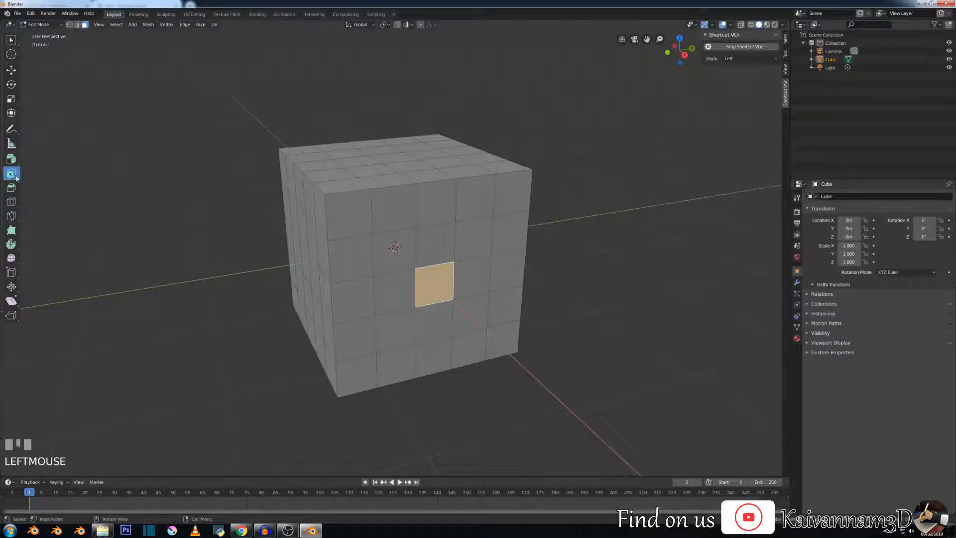
pyautogui.moveTo(354, 283); pyautogui.dragTo(367, 283)
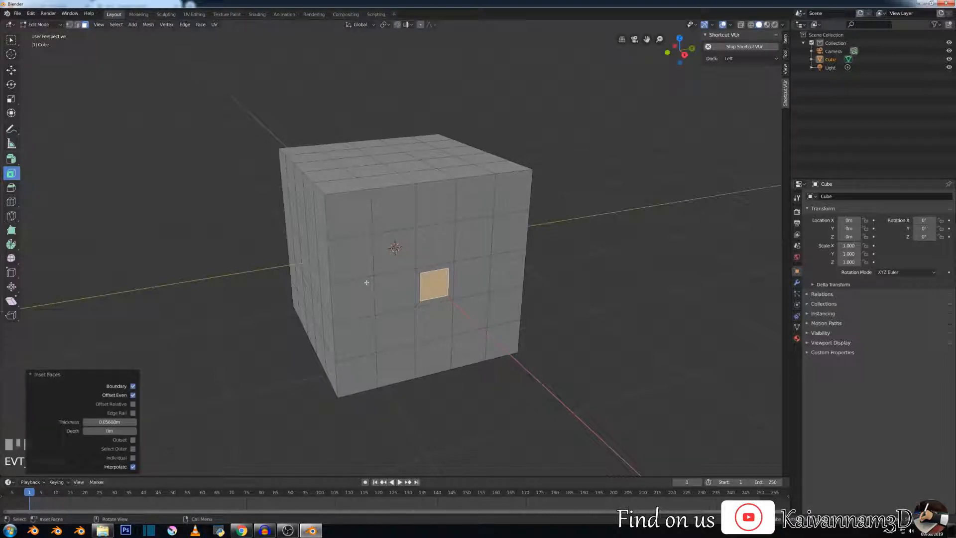
# Step: Extrude the inset centre face a short way into the cube and return to Object Mode
pyautogui.click(11, 159)
pyautogui.moveTo(445, 307); pyautogui.dragTo(443, 300)
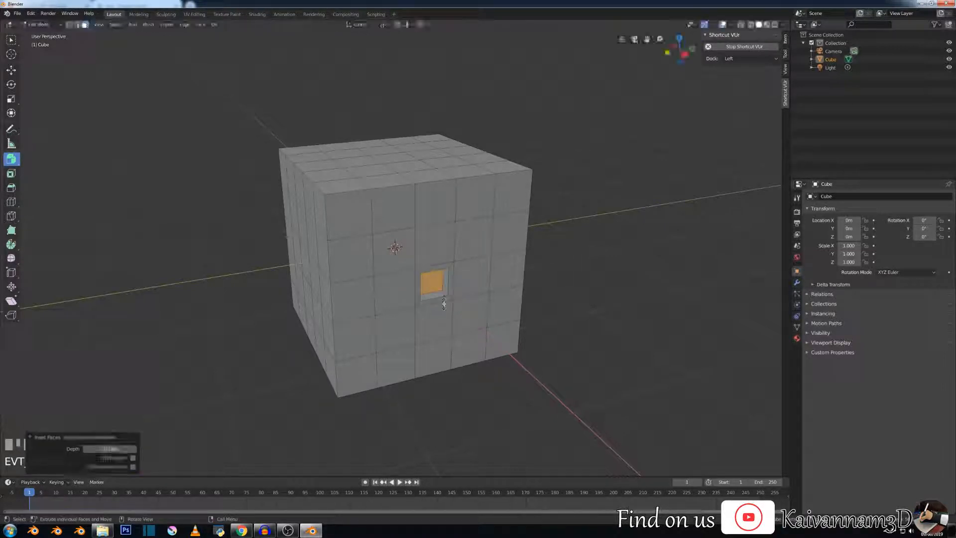
pyautogui.moveTo(403, 318); pyautogui.dragTo(355, 262, button='middle')
pyautogui.press('Tab')
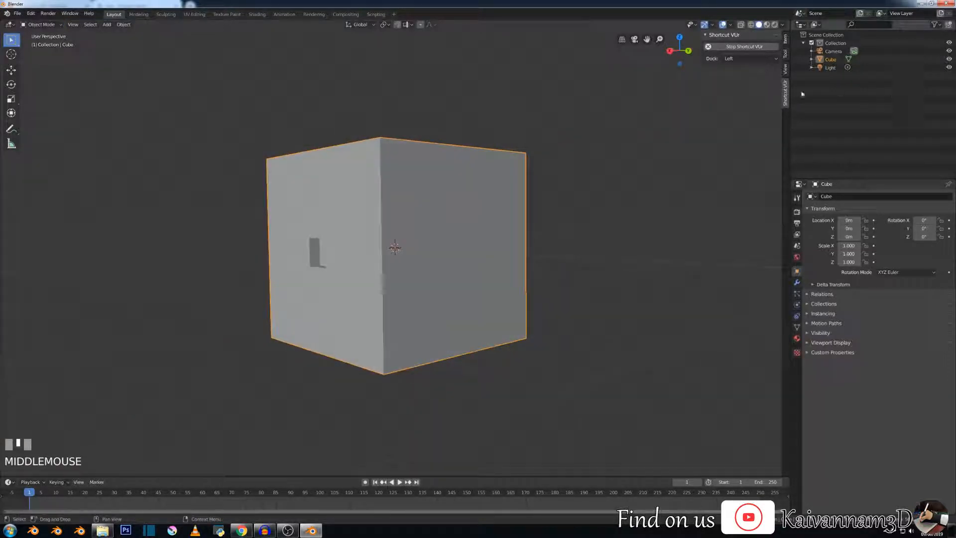
# Step: Preview the cube and its recessed face in LookDev shading from several angles
pyautogui.click(767, 24)
pyautogui.moveTo(418, 194)
pyautogui.mouseDown(button='middle')
pyautogui.moveTo(412, 219)
pyautogui.moveTo(373, 205)
pyautogui.mouseUp(button='middle')
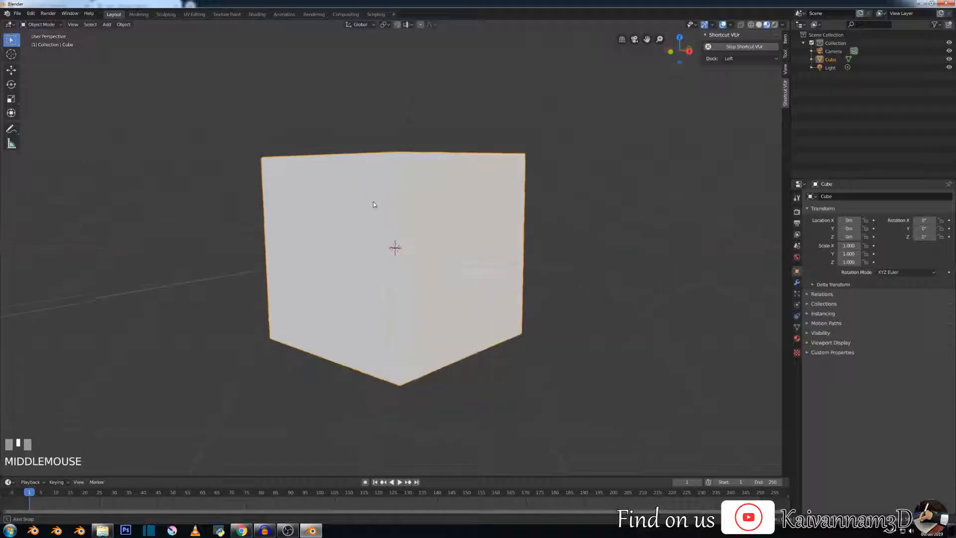
pyautogui.scroll(5, 439, 248)
pyautogui.moveTo(440, 247); pyautogui.dragTo(472, 259, button='middle')
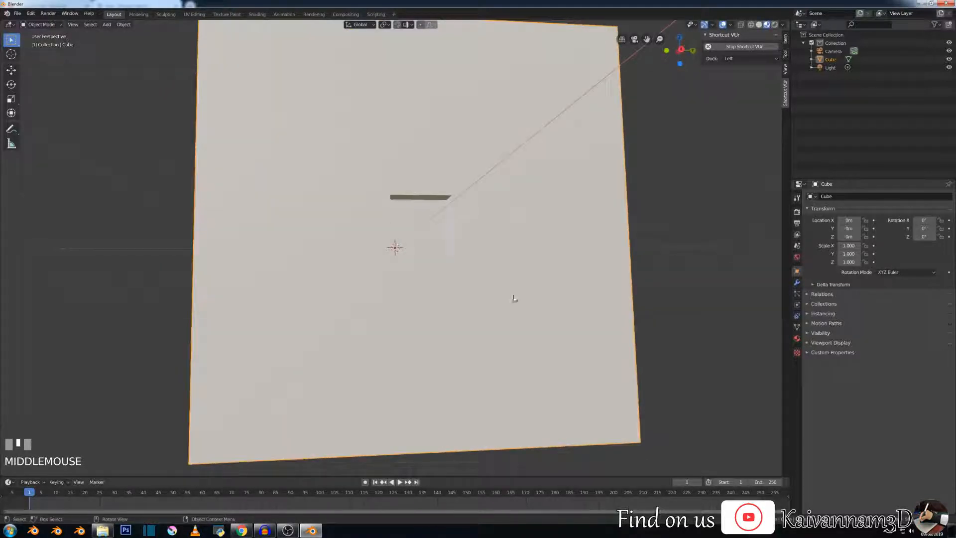
# Step: Check the dice reference images in Chrome, go back to Blender and return the viewport to solid shading
pyautogui.click(242, 530)
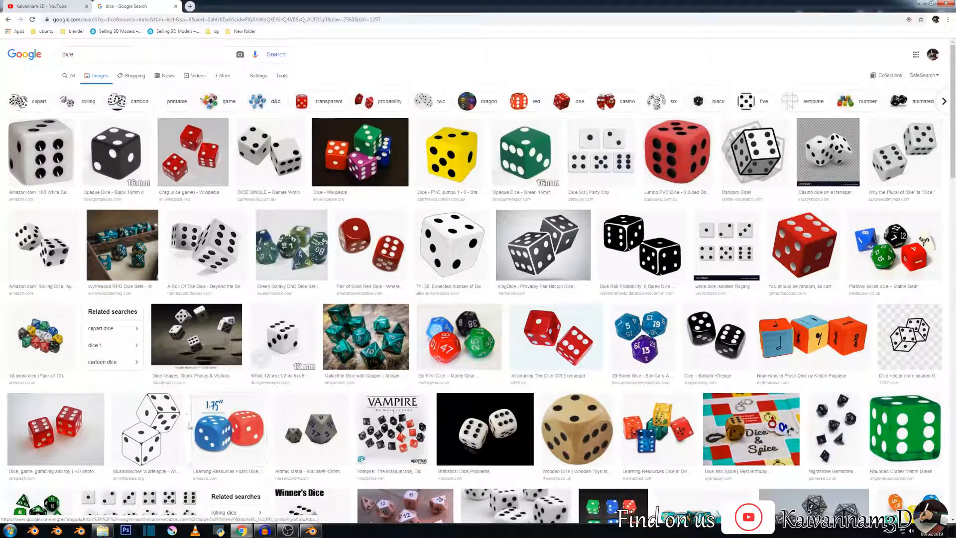
pyautogui.click(312, 530)
pyautogui.moveTo(467, 158); pyautogui.dragTo(392, 288, button='middle')
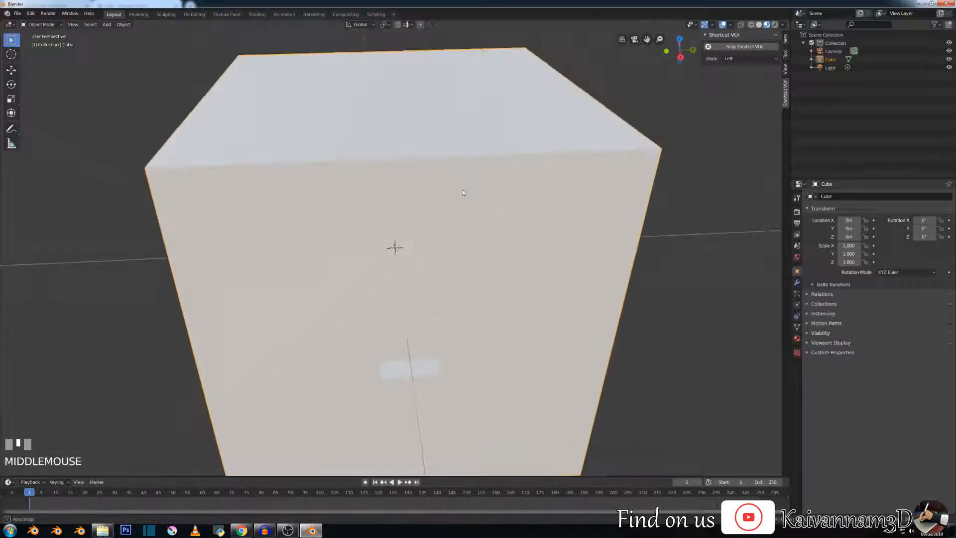
pyautogui.scroll(-2, 393, 288)
pyautogui.click(759, 24)
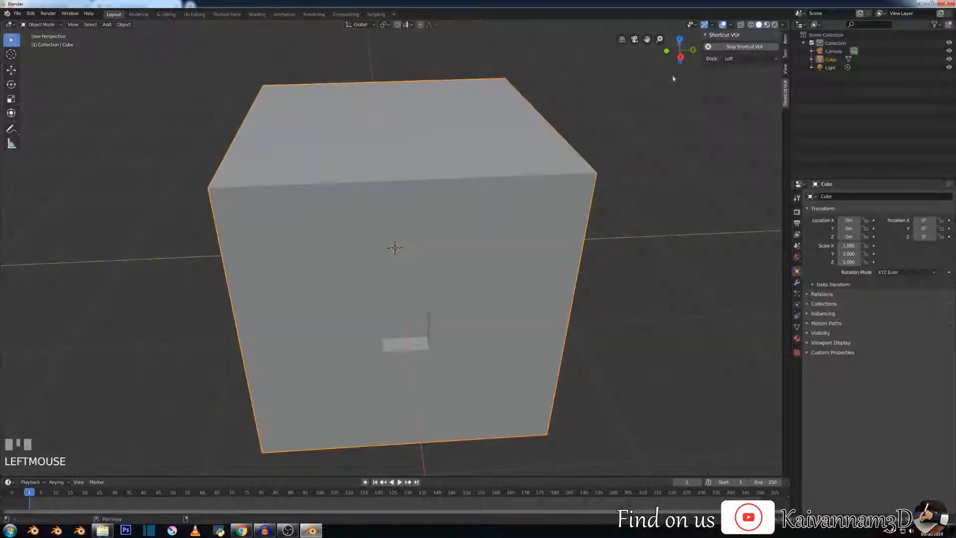
pyautogui.scroll(1, 331, 352)
pyautogui.moveTo(344, 344); pyautogui.dragTo(367, 302, button='middle')
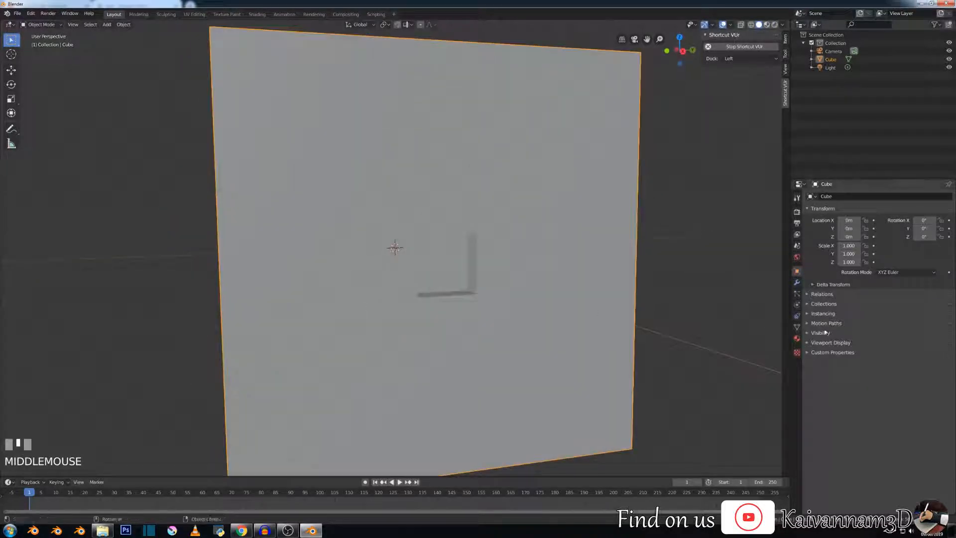
# Step: Add a Subdivision Surface modifier to the cube and set both its viewport and render subdivisions to 3
pyautogui.click(797, 282)
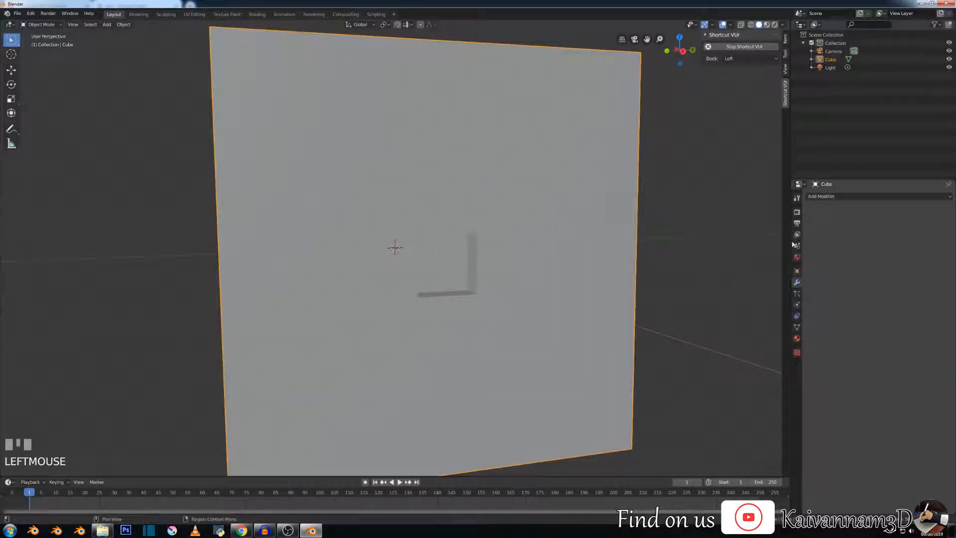
pyautogui.click(822, 197)
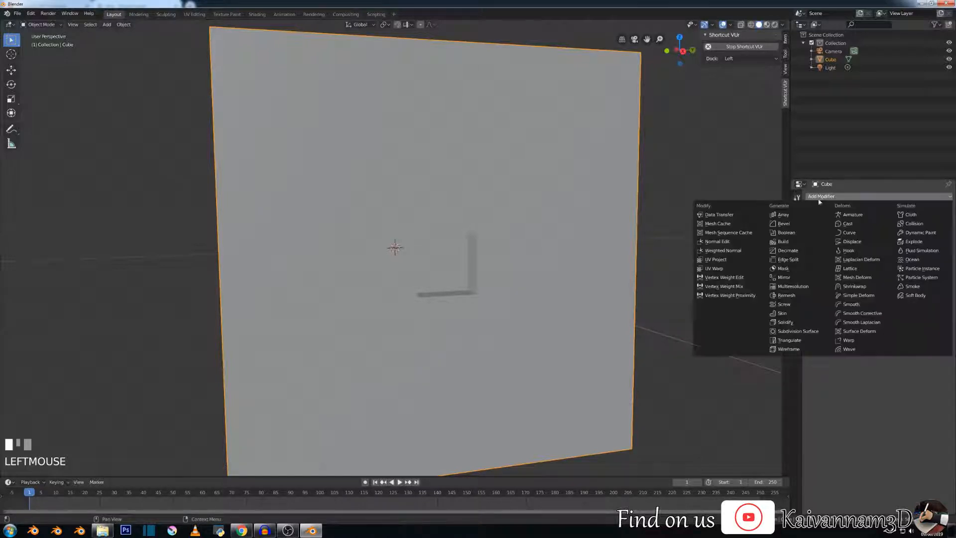
pyautogui.click(797, 331)
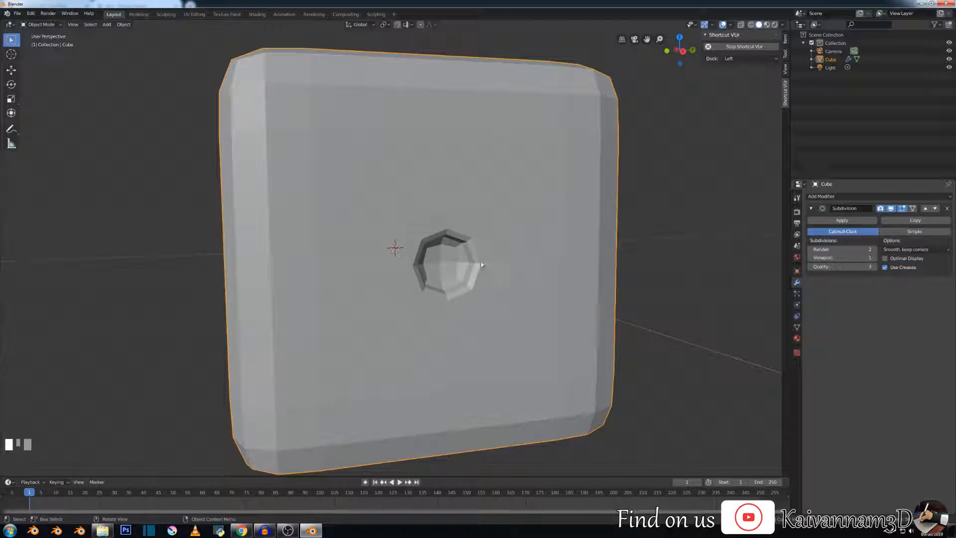
pyautogui.click(875, 258)
pyautogui.click(874, 249)
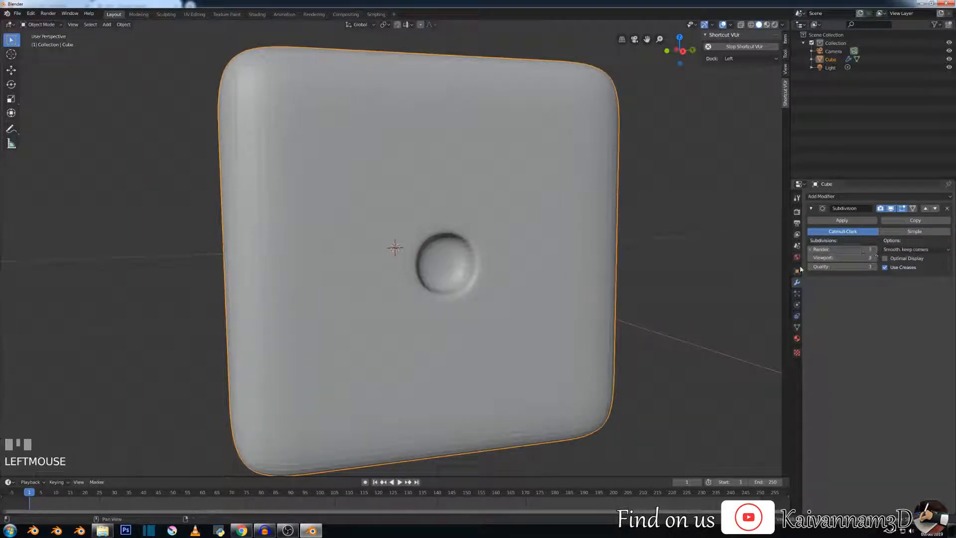
pyautogui.scroll(-2, 500, 221)
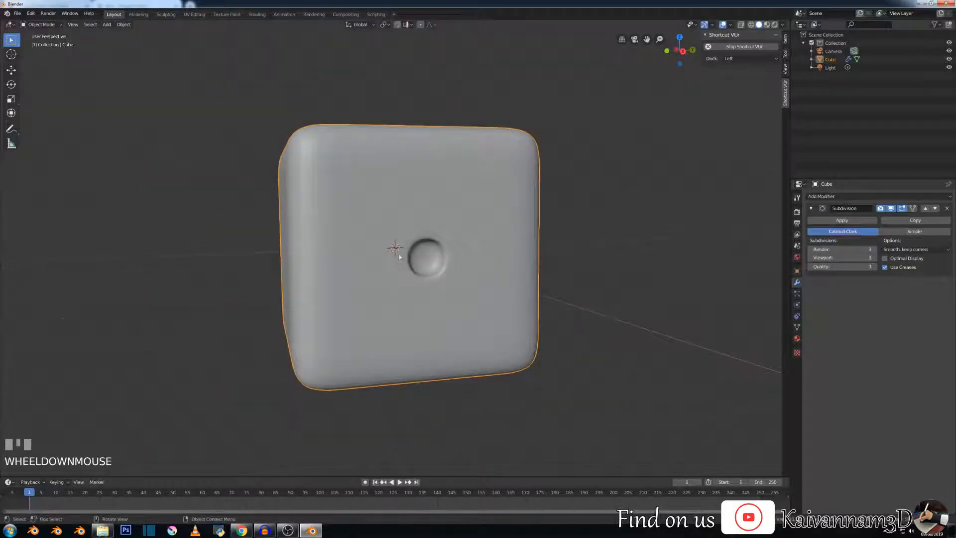
pyautogui.moveTo(399, 255); pyautogui.dragTo(384, 234, button='middle')
pyautogui.scroll(3, 470, 288)
pyautogui.scroll(-4, 497, 289)
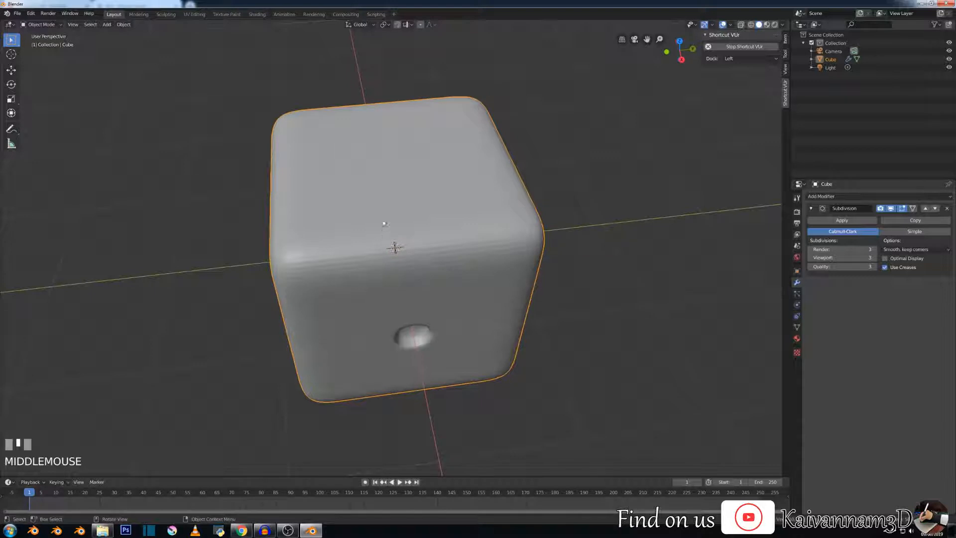
# Step: Enter Edit Mode and select two diagonally opposite faces on the cube's top side for the two-dot side
pyautogui.press('Tab')
pyautogui.scroll(-2, 380, 212)
pyautogui.moveTo(436, 264); pyautogui.dragTo(406, 263, button='middle')
pyautogui.click(398, 264)
pyautogui.scroll(2, 397, 264)
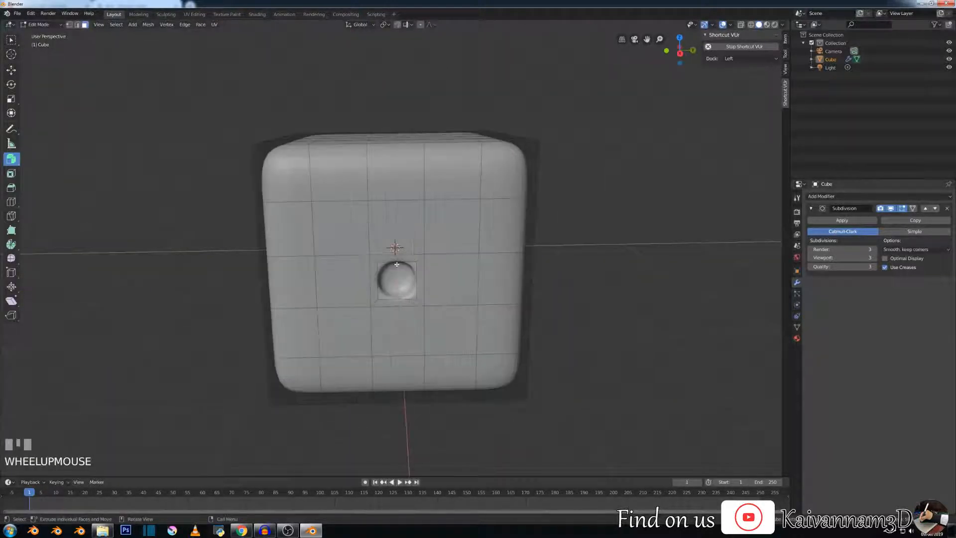
pyautogui.press('Tab')
pyautogui.press('Tab')
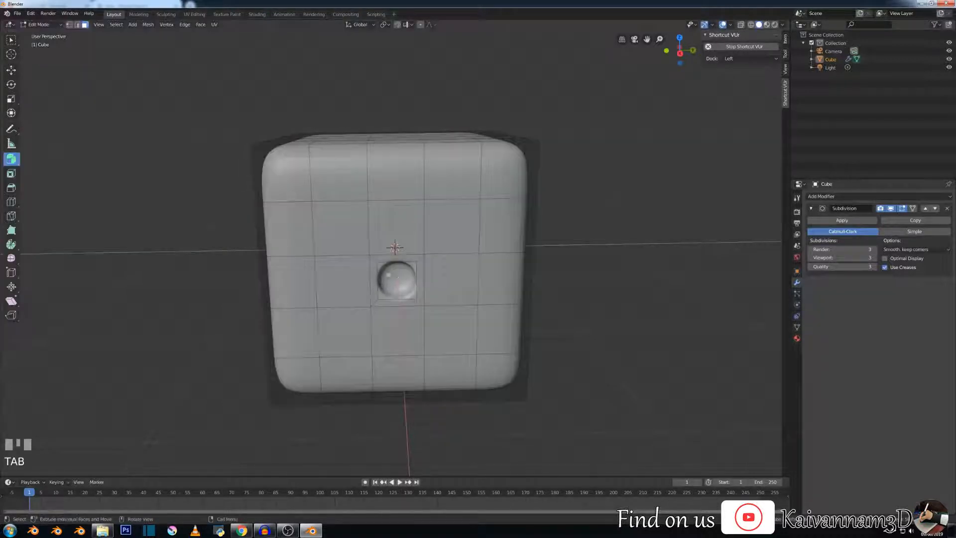
pyautogui.moveTo(392, 277); pyautogui.dragTo(399, 272, button='middle')
pyautogui.click(329, 227)
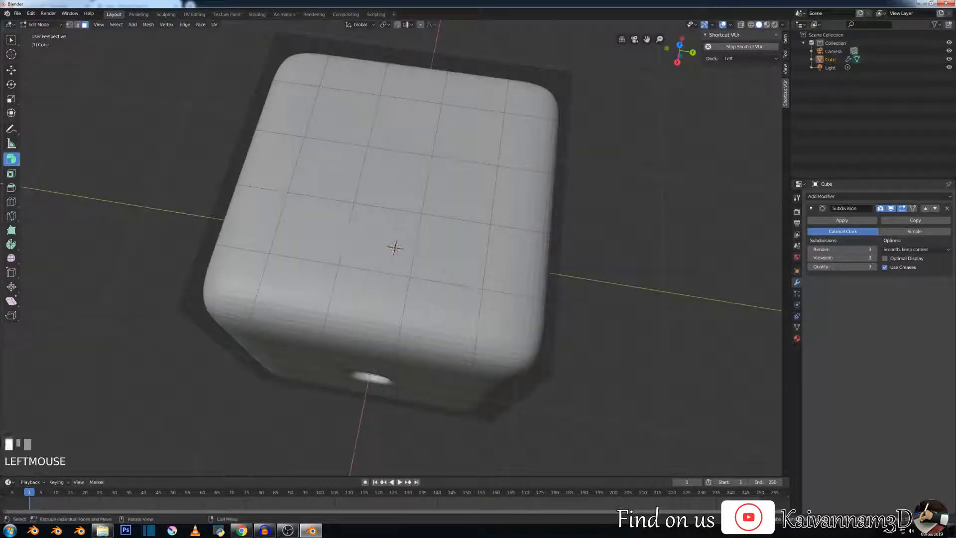
pyautogui.keyDown('shift'); pyautogui.click(470, 133); pyautogui.keyUp('shift')
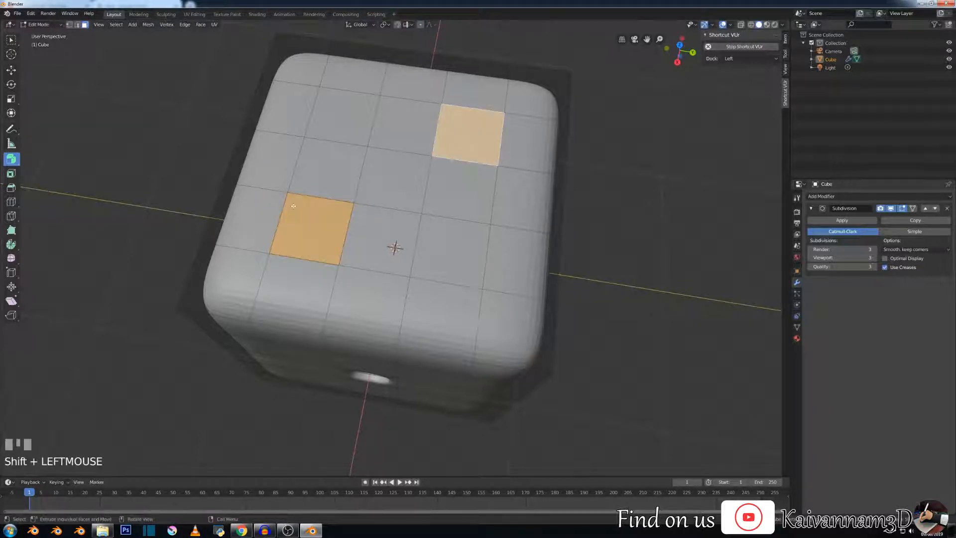
# Step: Add three diagonally aligned faces on an adjacent vertical side to the selection for the three-dot side
pyautogui.scroll(-2, 469, 133)
pyautogui.moveTo(469, 133); pyautogui.dragTo(245, 102, button='middle')
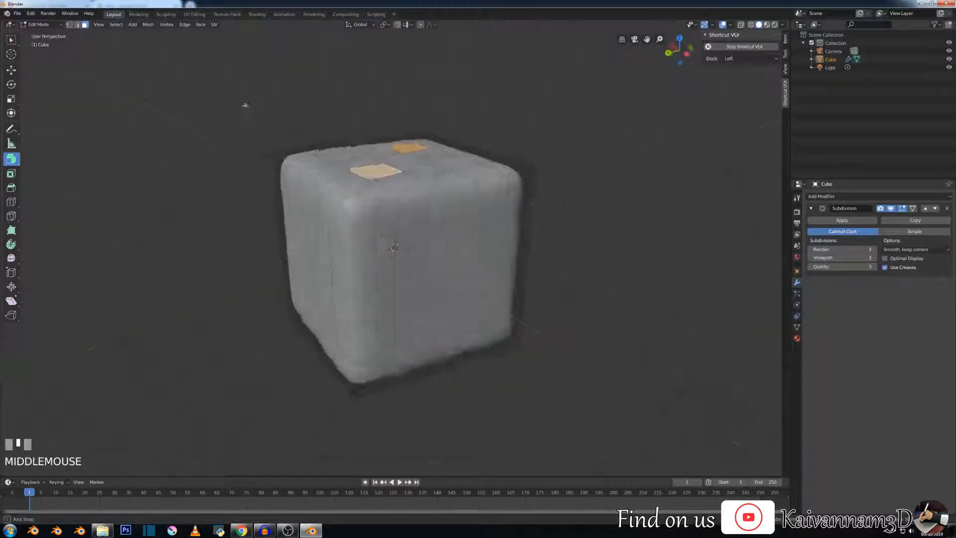
pyautogui.keyDown('shift'); pyautogui.click(408, 229); pyautogui.keyUp('shift')
pyautogui.keyDown('shift'); pyautogui.click(437, 268); pyautogui.keyUp('shift')
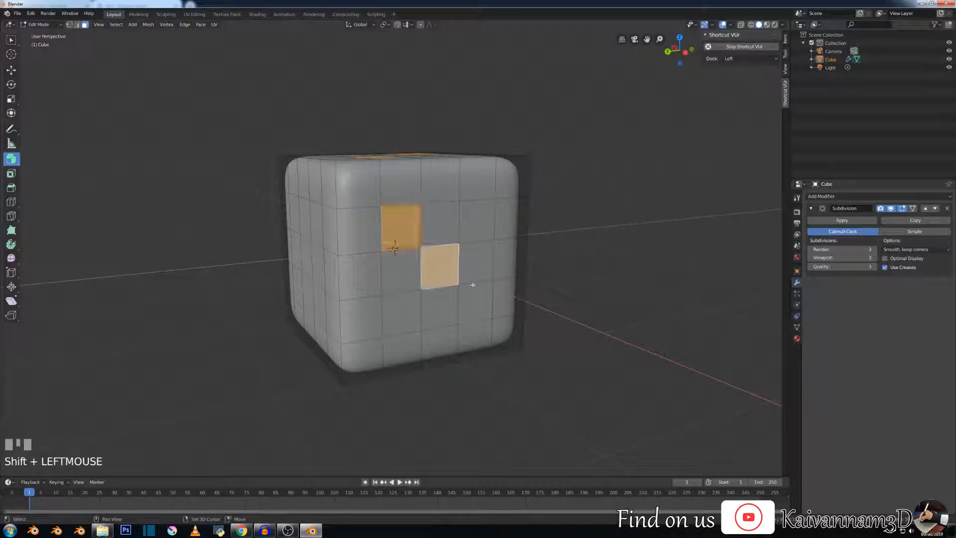
pyautogui.keyDown('shift'); pyautogui.click(469, 303); pyautogui.keyUp('shift')
# Step: Add the four corner faces of the inner grid on the cube's underside to the selection for the four-dot side
pyautogui.moveTo(470, 303); pyautogui.dragTo(429, 208, button='middle')
pyautogui.keyDown('shift'); pyautogui.click(346, 215); pyautogui.keyUp('shift')
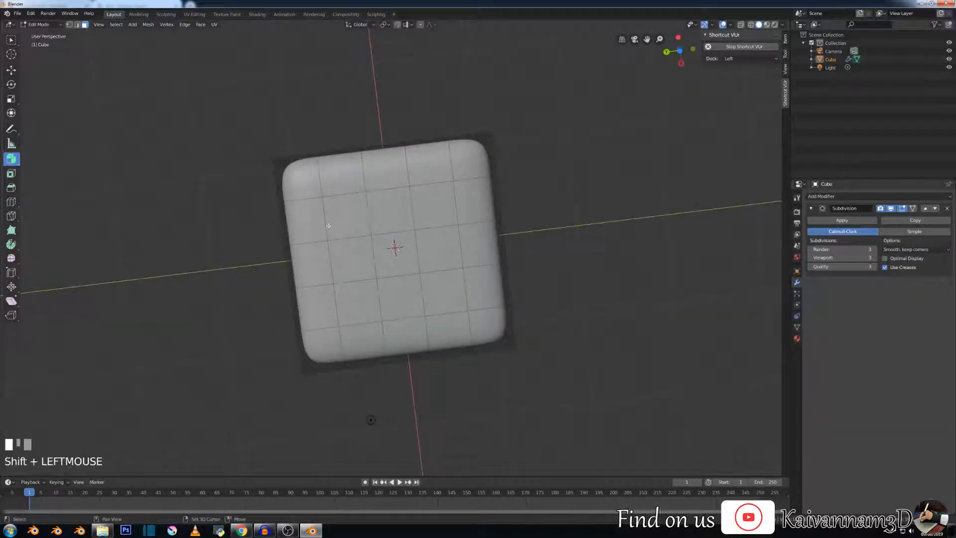
pyautogui.keyDown('shift'); pyautogui.click(433, 206); pyautogui.keyUp('shift')
pyautogui.keyDown('shift'); pyautogui.click(444, 292); pyautogui.keyUp('shift')
pyautogui.keyDown('shift'); pyautogui.click(353, 297); pyautogui.keyUp('shift')
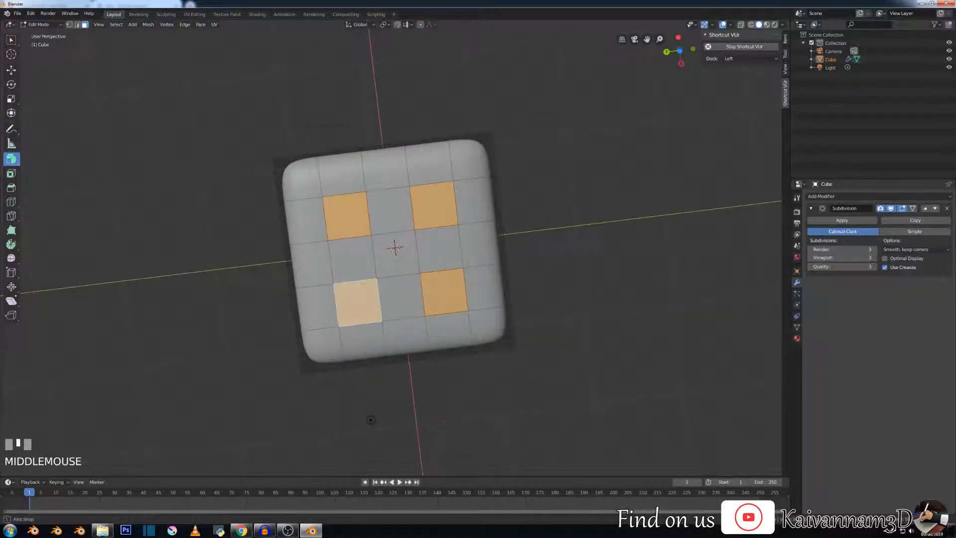
# Step: Add the centre face and the four inner corner faces of a blank side to the selection for the five-dot side
pyautogui.moveTo(352, 297); pyautogui.dragTo(525, 184, button='middle')
pyautogui.moveTo(506, 151); pyautogui.dragTo(498, 124, button='middle')
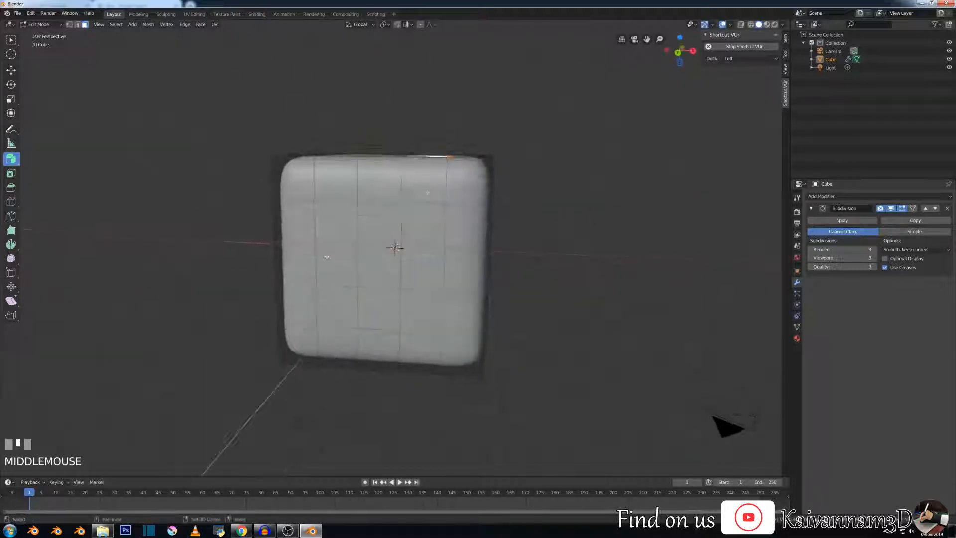
pyautogui.keyDown('shift'); pyautogui.click(336, 222); pyautogui.keyUp('shift')
pyautogui.keyDown('shift'); pyautogui.click(381, 268); pyautogui.keyUp('shift')
pyautogui.keyDown('shift'); pyautogui.click(424, 232); pyautogui.keyUp('shift')
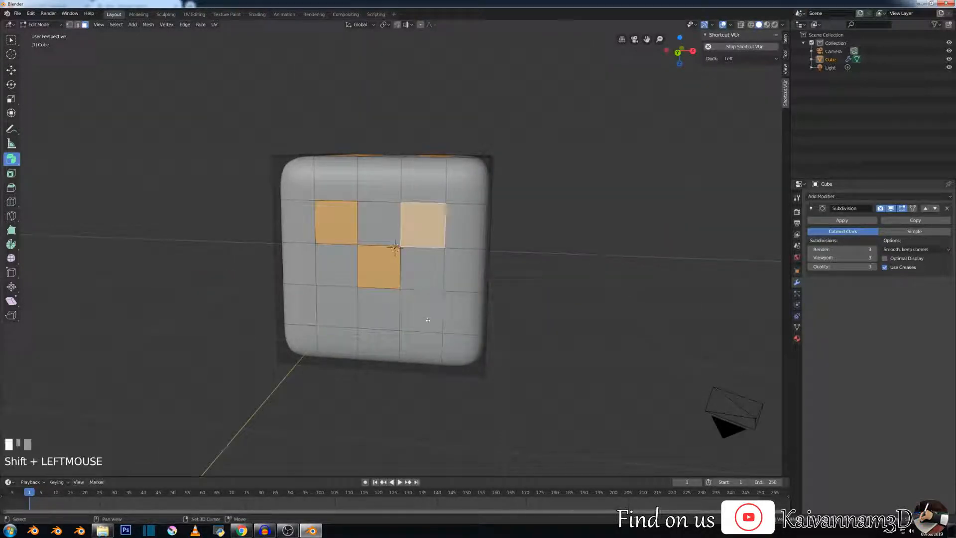
pyautogui.keyDown('shift'); pyautogui.click(422, 310); pyautogui.keyUp('shift')
pyautogui.keyDown('shift'); pyautogui.click(337, 306); pyautogui.keyUp('shift')
# Step: Add two parallel columns of three faces on the remaining blank side to the selection for the six-dot side
pyautogui.moveTo(349, 304); pyautogui.dragTo(358, 324, button='middle')
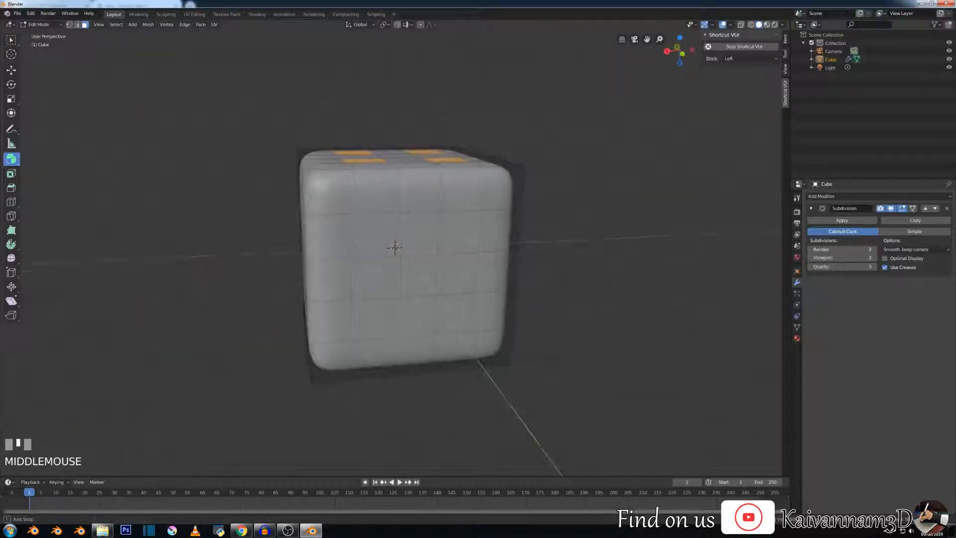
pyautogui.keyDown('shift'); pyautogui.click(372, 235); pyautogui.keyUp('shift')
pyautogui.keyDown('shift'); pyautogui.click(372, 277); pyautogui.keyUp('shift')
pyautogui.keyDown('shift'); pyautogui.click(372, 319); pyautogui.keyUp('shift')
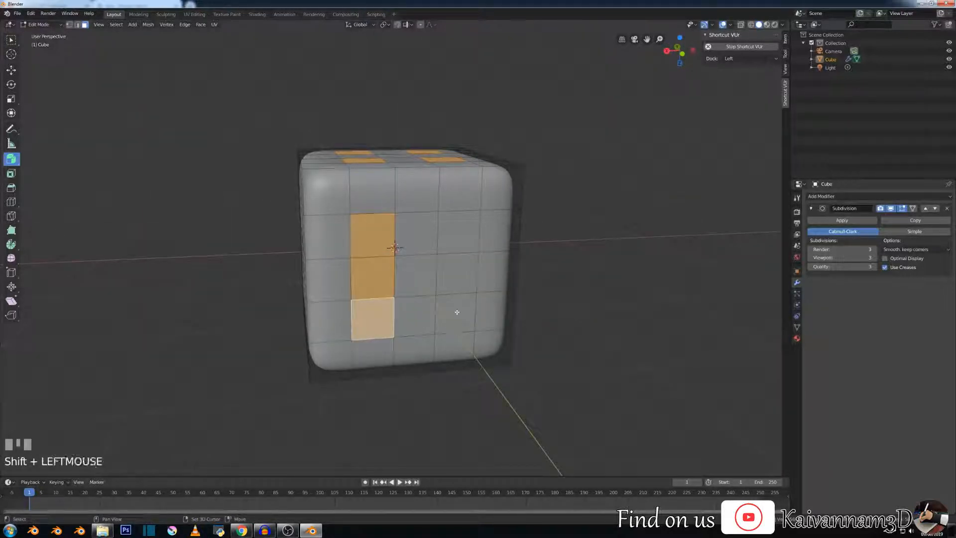
pyautogui.keyDown('shift'); pyautogui.click(455, 273); pyautogui.keyUp('shift')
pyautogui.keyDown('shift'); pyautogui.click(455, 227); pyautogui.keyUp('shift')
pyautogui.keyDown('shift'); pyautogui.click(456, 312); pyautogui.keyUp('shift')
pyautogui.scroll(-3, 455, 313)
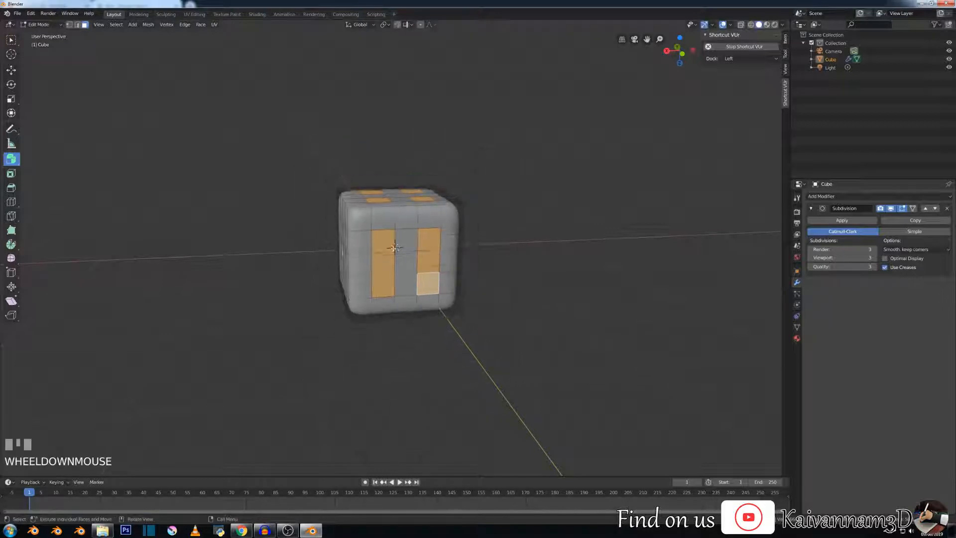
# Step: Try insetting all selected dot faces as connected regions by about 0.071 m, and undo the inset
pyautogui.moveTo(342, 252); pyautogui.dragTo(439, 263, button='middle')
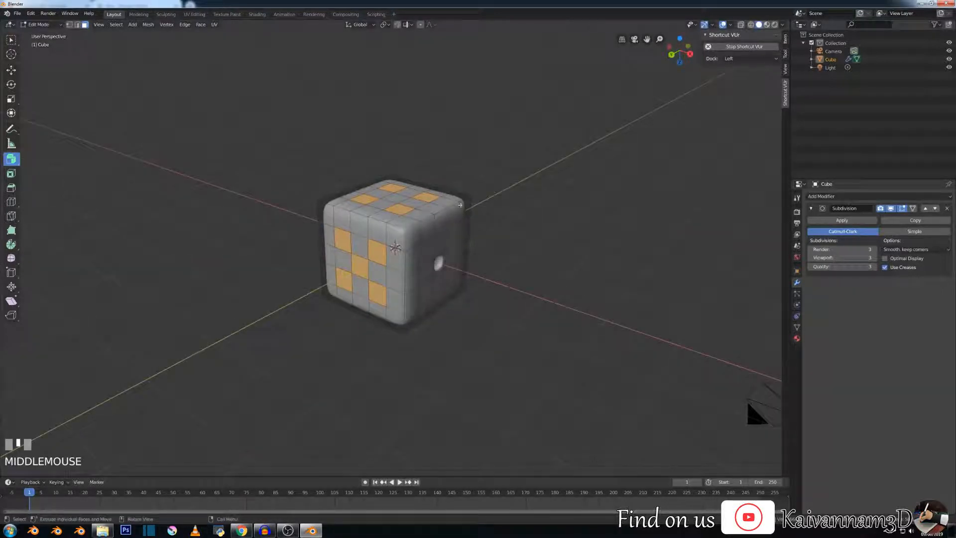
pyautogui.moveTo(514, 223); pyautogui.dragTo(456, 196, button='middle')
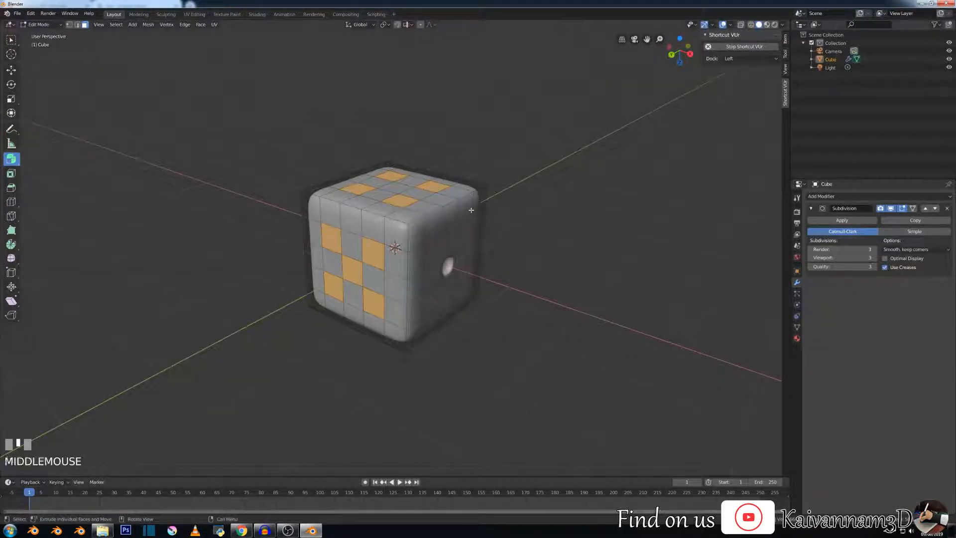
pyautogui.scroll(-2, 456, 196)
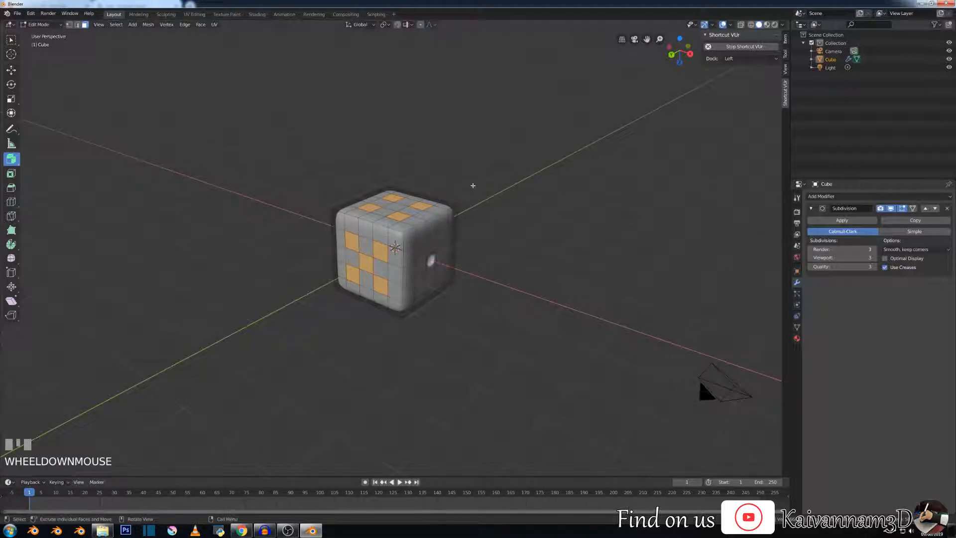
pyautogui.press('i')
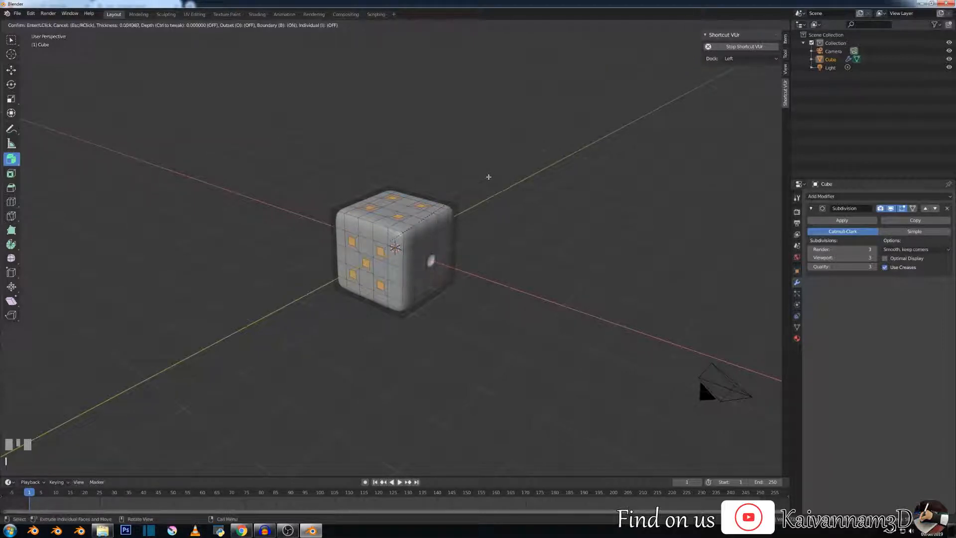
pyautogui.click(490, 176)
pyautogui.moveTo(490, 176); pyautogui.dragTo(649, 47, button='middle')
pyautogui.moveTo(406, 190); pyautogui.dragTo(439, 335, button='middle')
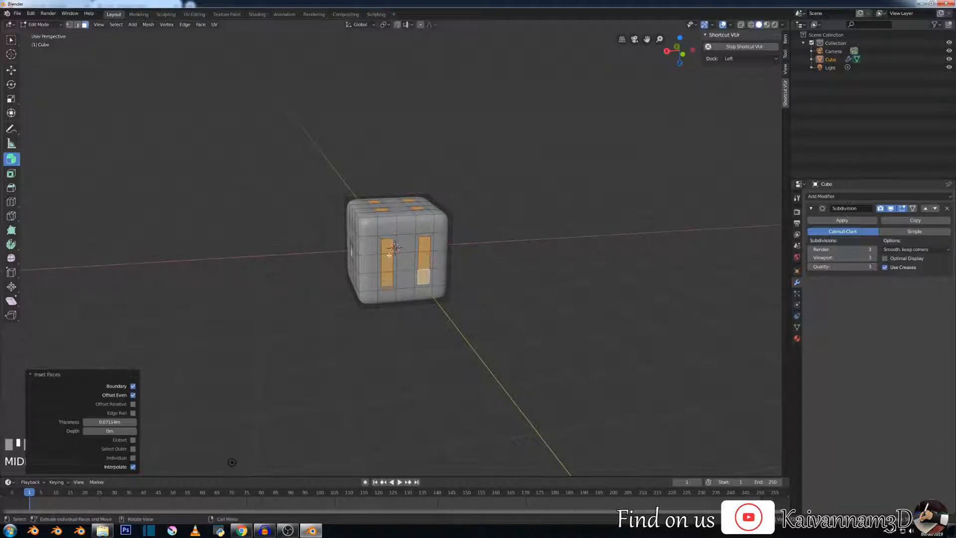
pyautogui.hotkey('ctrl', 'z')
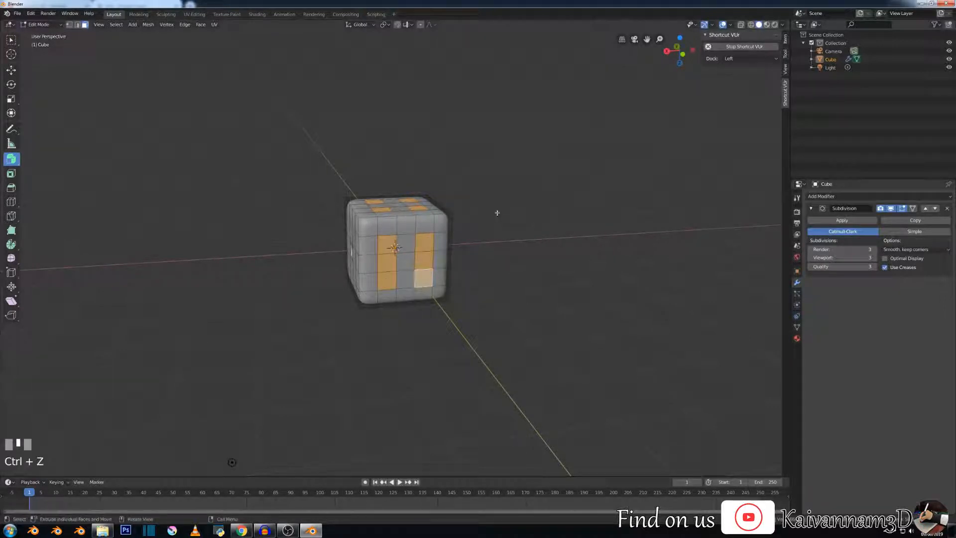
# Step: Inset every selected dot face individually by about 0.053 m
pyautogui.press('i')
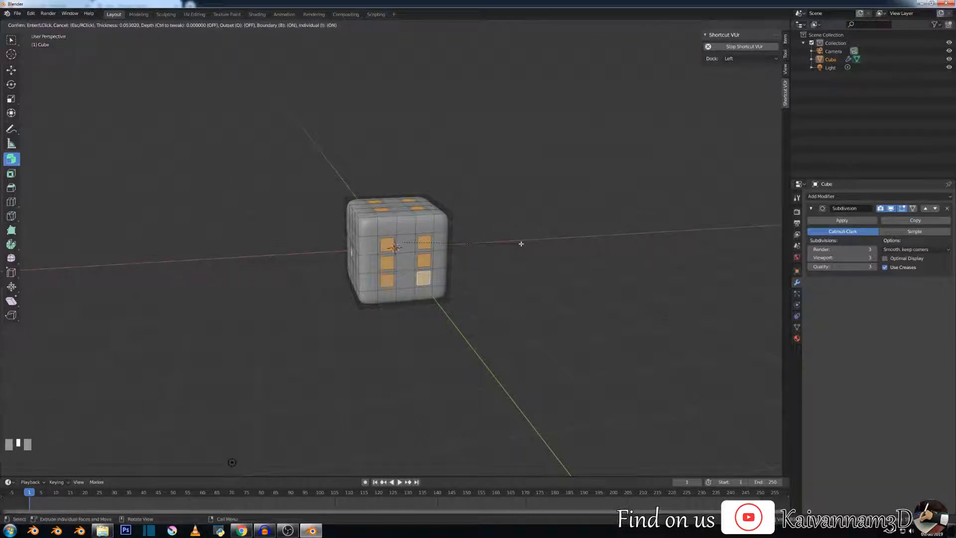
pyautogui.click(521, 243)
pyautogui.moveTo(521, 241); pyautogui.dragTo(466, 257, button='middle')
# Step: Try extruding the inset dot faces as a region a short way along the normal, and undo the extrusion
pyautogui.press('e')
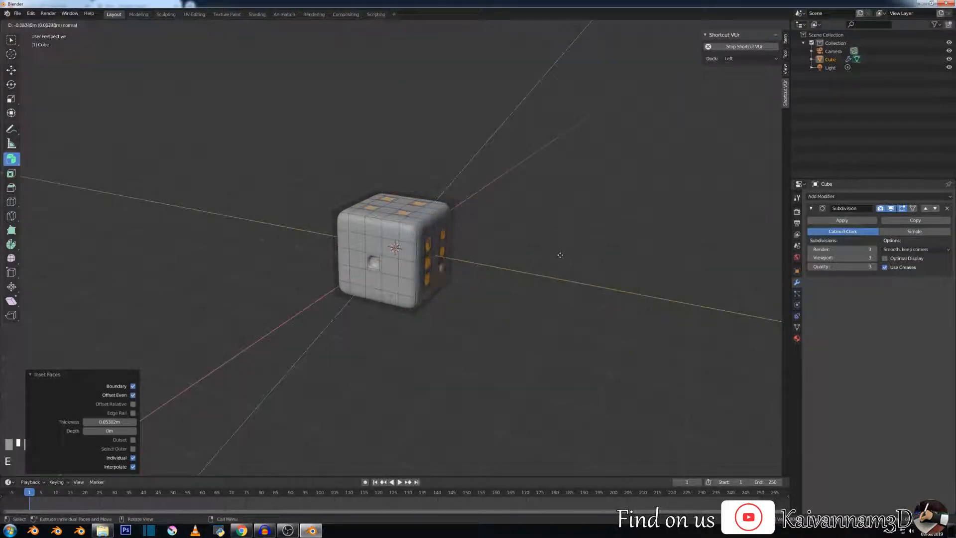
pyautogui.click(560, 254)
pyautogui.moveTo(561, 254); pyautogui.dragTo(500, 214, button='middle')
pyautogui.scroll(5, 500, 214)
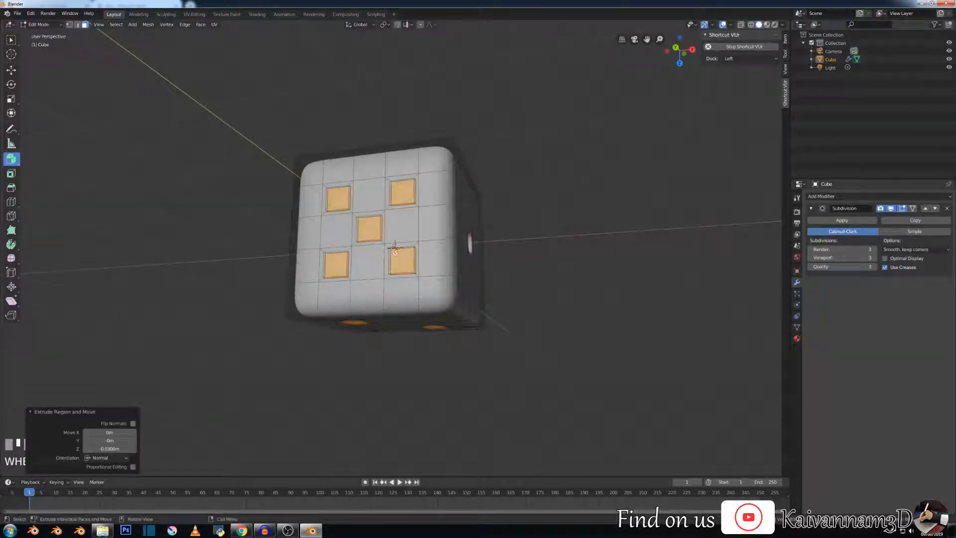
pyautogui.hotkey('ctrl', '2')
pyautogui.moveTo(533, 249); pyautogui.dragTo(459, 207, button='middle')
pyautogui.scroll(-3, 422, 254)
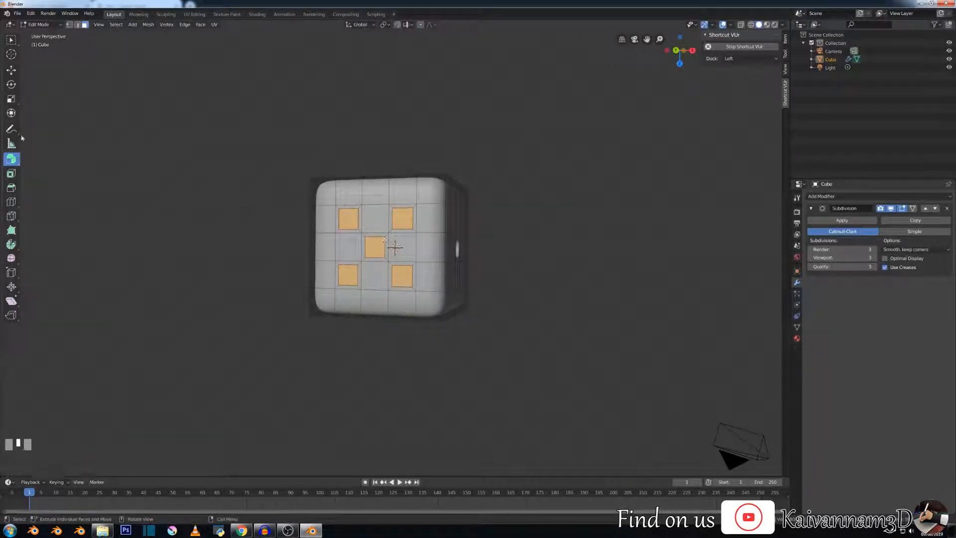
# Step: Switch to Extrude Individual and push all the inset dot faces inward by about 0.1 m
pyautogui.click(15, 162)
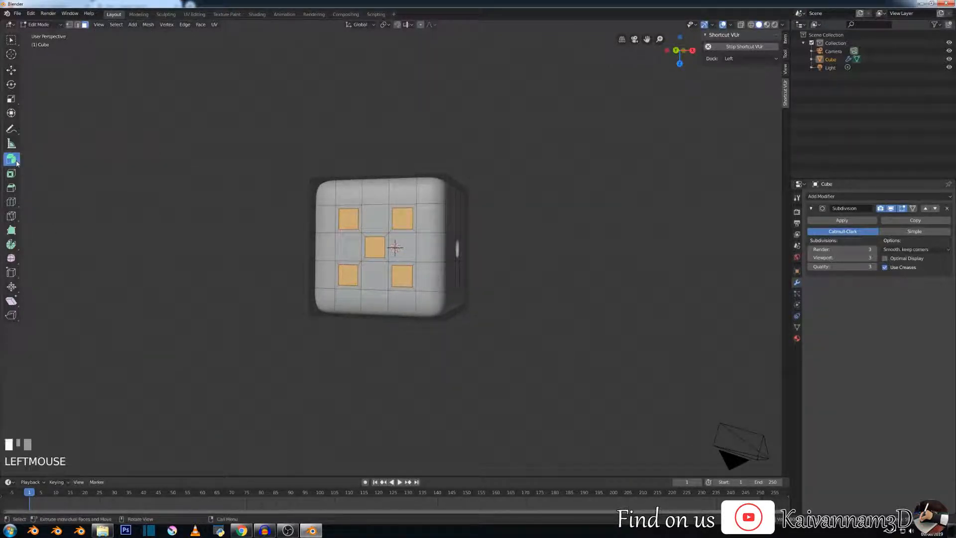
pyautogui.moveTo(17, 162); pyautogui.dragTo(60, 193)
pyautogui.moveTo(8, 159); pyautogui.dragTo(49, 192)
pyautogui.rightClick(19, 167)
pyautogui.click(21, 165)
pyautogui.moveTo(22, 165); pyautogui.dragTo(46, 191)
pyautogui.moveTo(570, 269); pyautogui.dragTo(592, 186, button='middle')
pyautogui.scroll(4, 593, 185)
pyautogui.scroll(-1, 587, 198)
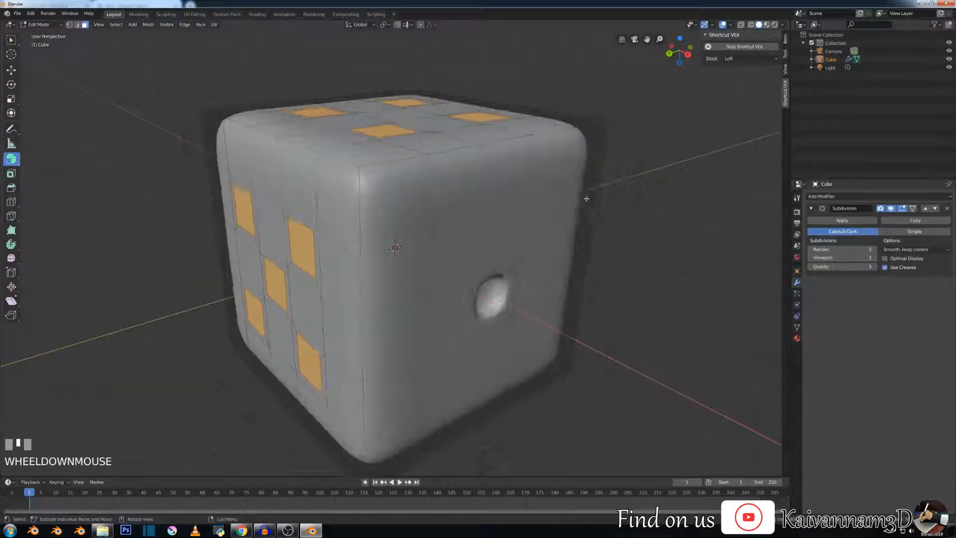
pyautogui.moveTo(663, 130); pyautogui.dragTo(666, 126, button='middle')
pyautogui.moveTo(666, 126); pyautogui.dragTo(682, 117)
pyautogui.scroll(-2, 587, 167)
pyautogui.scroll(-2, 278, 246)
pyautogui.moveTo(259, 249); pyautogui.dragTo(440, 242, button='middle')
pyautogui.scroll(-2, 353, 267)
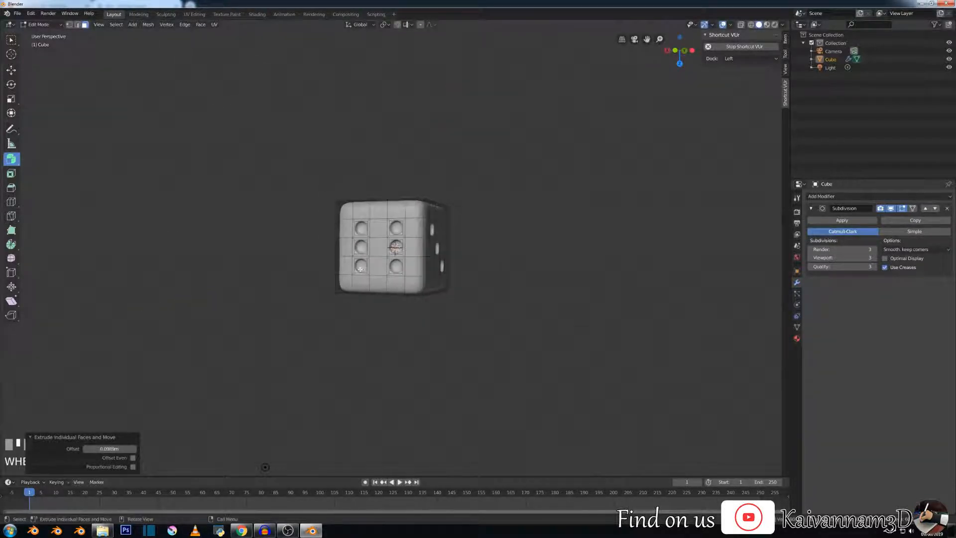
# Step: Add the recessed face of the one-dot side to the selected dot faces and check the selection in wireframe
pyautogui.hotkey('shift', 'z')
pyautogui.moveTo(335, 245)
pyautogui.mouseDown(button='middle')
pyautogui.moveTo(433, 177)
pyautogui.moveTo(461, 264)
pyautogui.moveTo(335, 316)
pyautogui.moveTo(292, 280)
pyautogui.mouseUp(button='middle')
pyautogui.hotkey('shift', 'z')
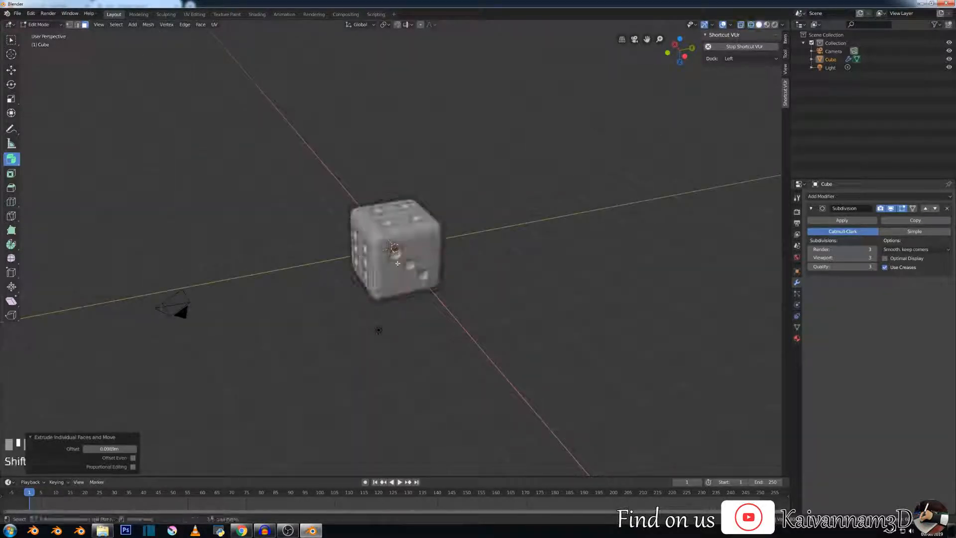
pyautogui.moveTo(397, 262); pyautogui.dragTo(267, 283, button='middle')
pyautogui.scroll(3, 398, 223)
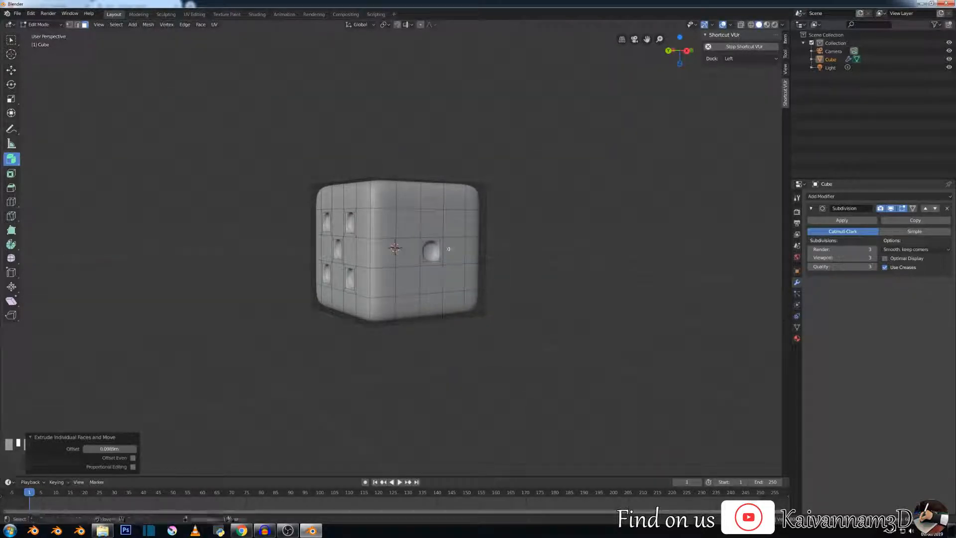
pyautogui.keyDown('shift'); pyautogui.click(429, 253); pyautogui.keyUp('shift')
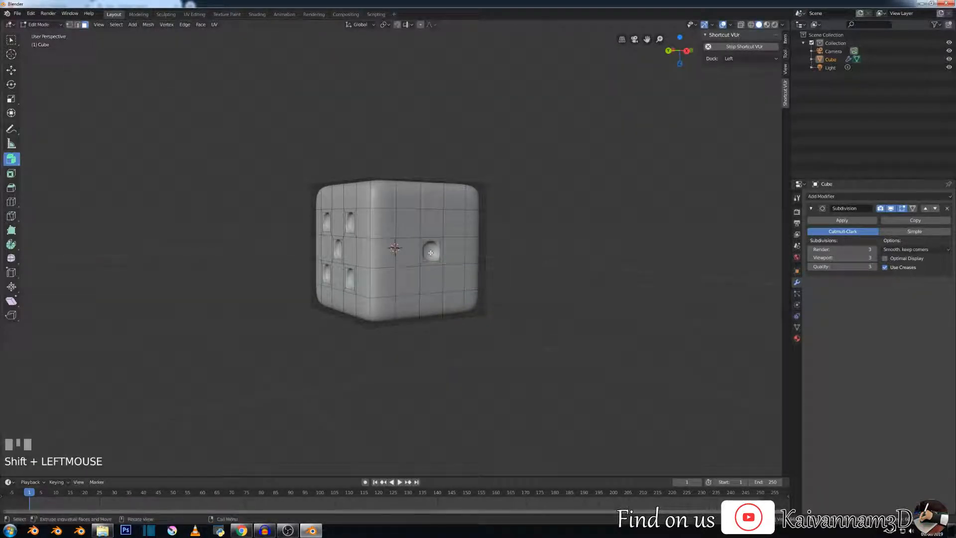
pyautogui.hotkey('shift', 'z')
pyautogui.moveTo(429, 253); pyautogui.dragTo(427, 274, button='middle')
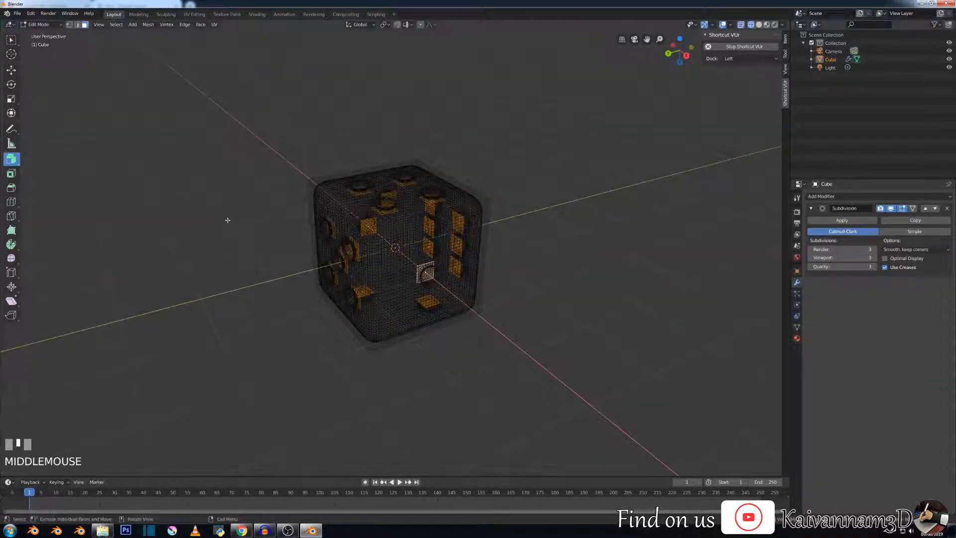
pyautogui.scroll(4, 259, 221)
pyautogui.moveTo(290, 226); pyautogui.dragTo(343, 199, button='middle')
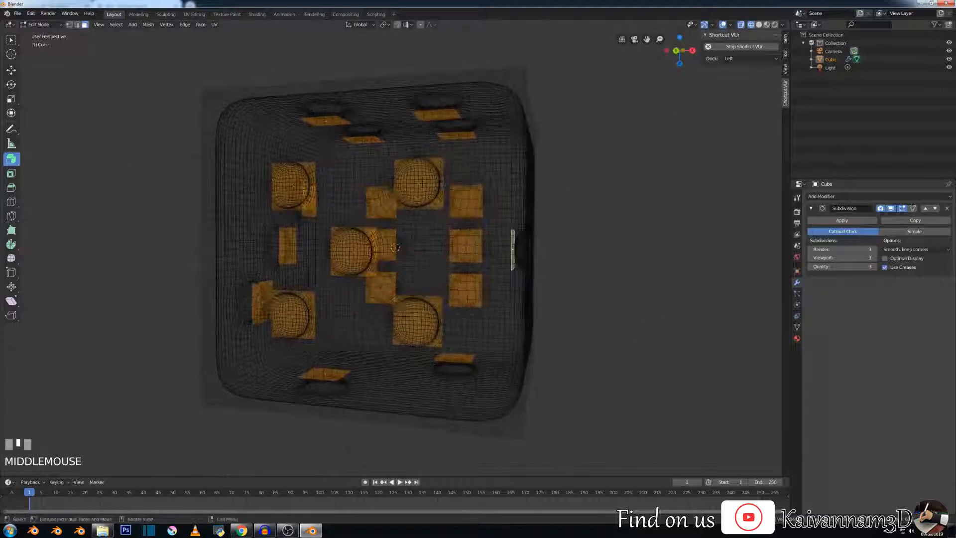
# Step: Create a vertex group named "faces" for the selected dot faces
pyautogui.click(797, 327)
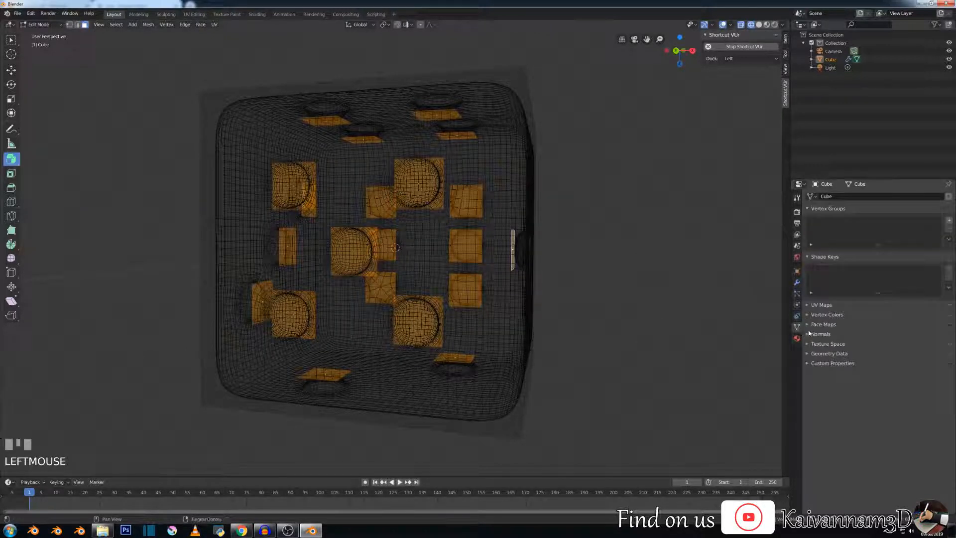
pyautogui.click(950, 220)
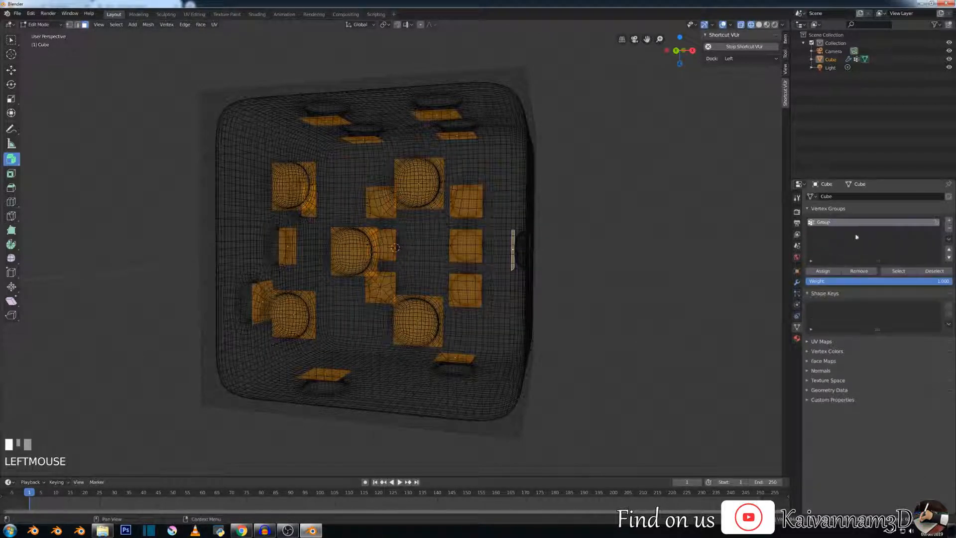
pyautogui.click(830, 227)
pyautogui.write('faces')
pyautogui.click(819, 233)
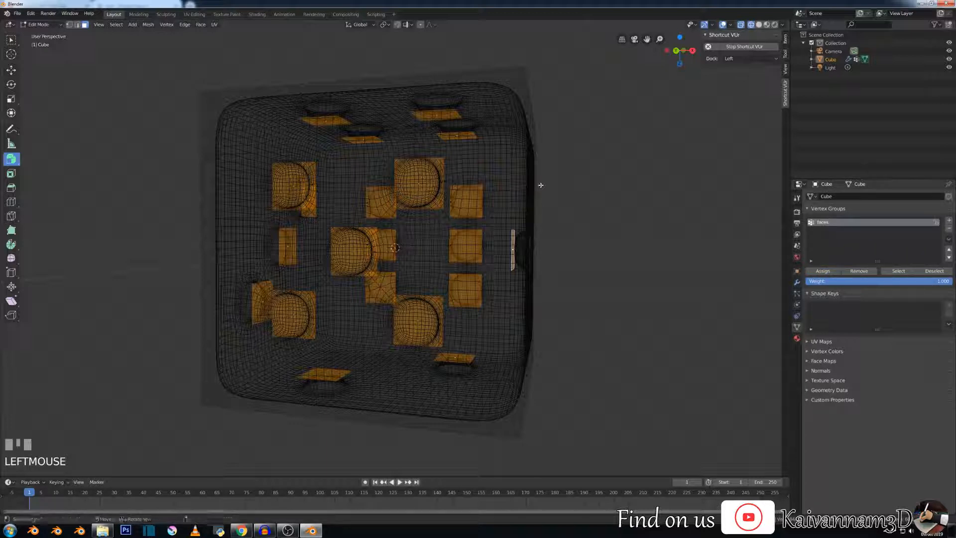
# Step: Deselect all faces and display the dice in Object Mode with solid shading
pyautogui.press('a')
pyautogui.scroll(-4, 542, 184)
pyautogui.moveTo(526, 180)
pyautogui.mouseDown(button='middle')
pyautogui.moveTo(536, 215)
pyautogui.moveTo(498, 250)
pyautogui.moveTo(543, 214)
pyautogui.mouseUp(button='middle')
pyautogui.press('Tab')
pyautogui.hotkey('shift', 'z')
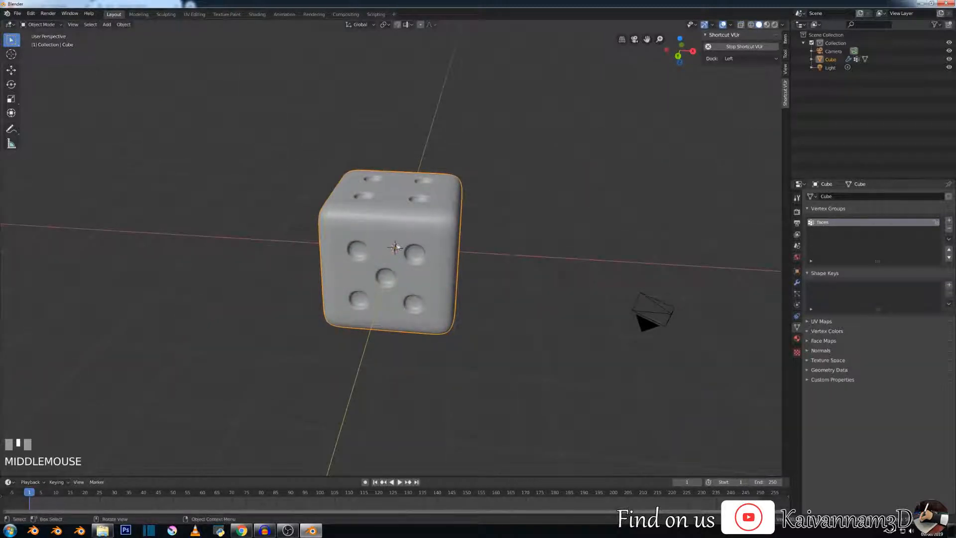
# Step: Check the vertex group by selecting its faces in wireframe, and return to the solid Object Mode view
pyautogui.press('Tab')
pyautogui.press('z')
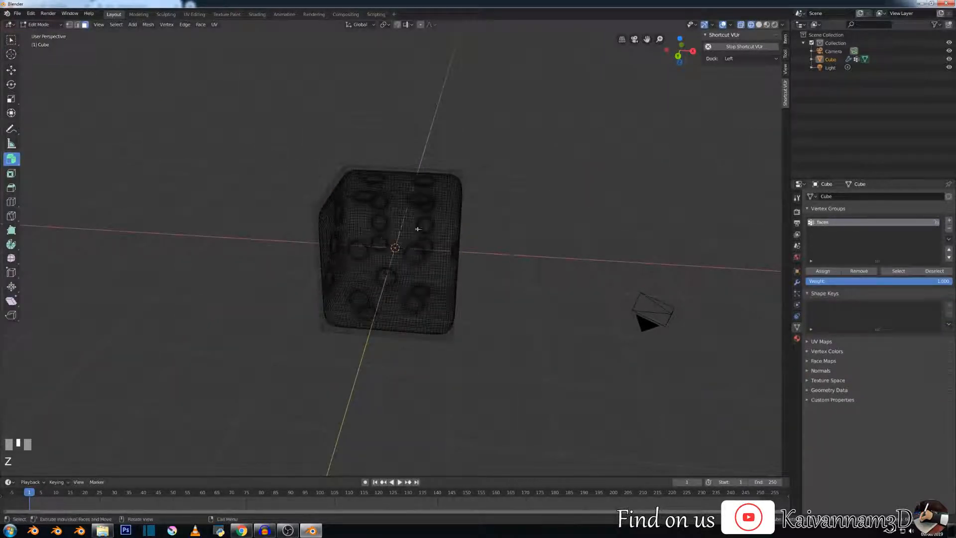
pyautogui.moveTo(418, 229); pyautogui.dragTo(709, 302, button='middle')
pyautogui.click(898, 271)
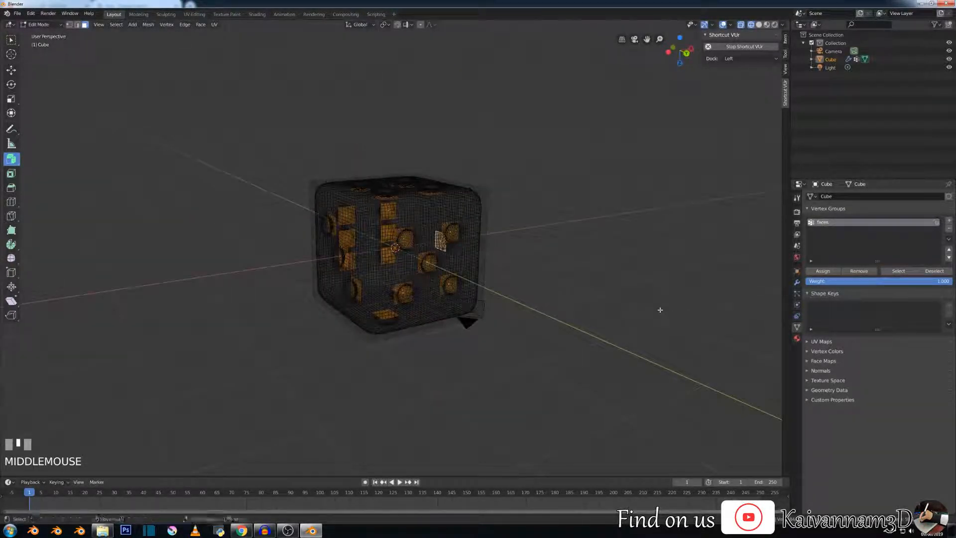
pyautogui.click(531, 257)
pyautogui.press('Tab')
pyautogui.scroll(-2, 486, 249)
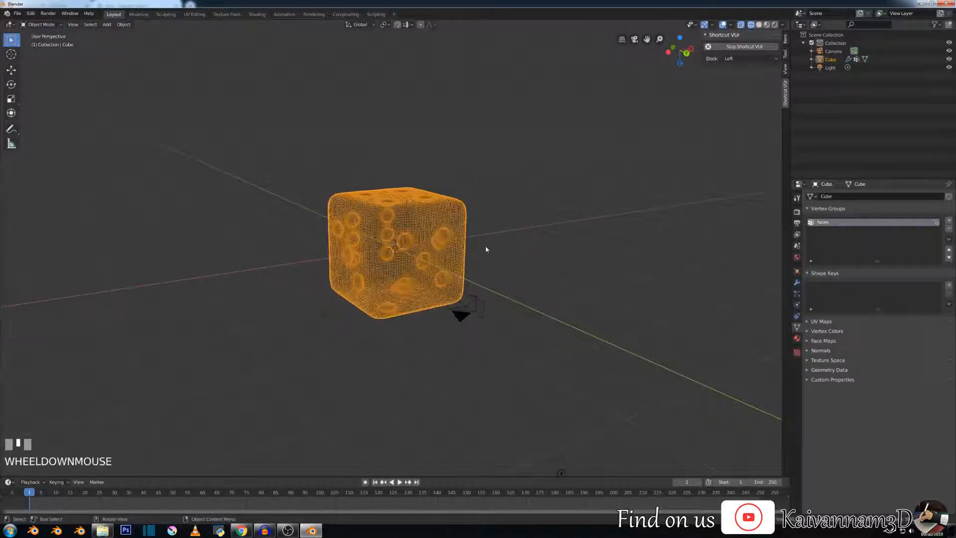
pyautogui.hotkey('shift', 'z')
pyautogui.moveTo(487, 249)
pyautogui.mouseDown(button='middle')
pyautogui.moveTo(342, 184)
pyautogui.moveTo(320, 202)
pyautogui.mouseUp(button='middle')
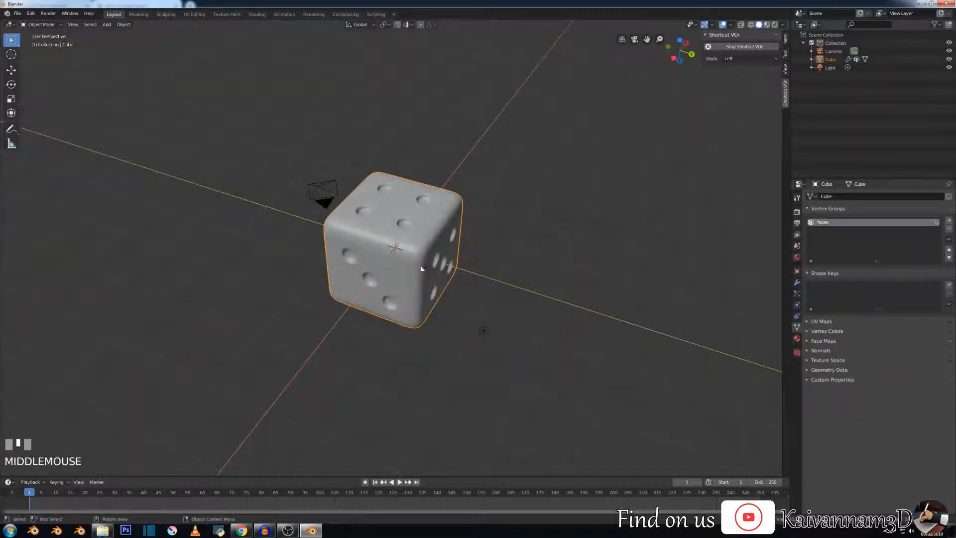
# Step: Inspect the dice's dots up close and apply Shade Smooth to the whole object
pyautogui.scroll(4, 378, 258)
pyautogui.scroll(-2, 391, 175)
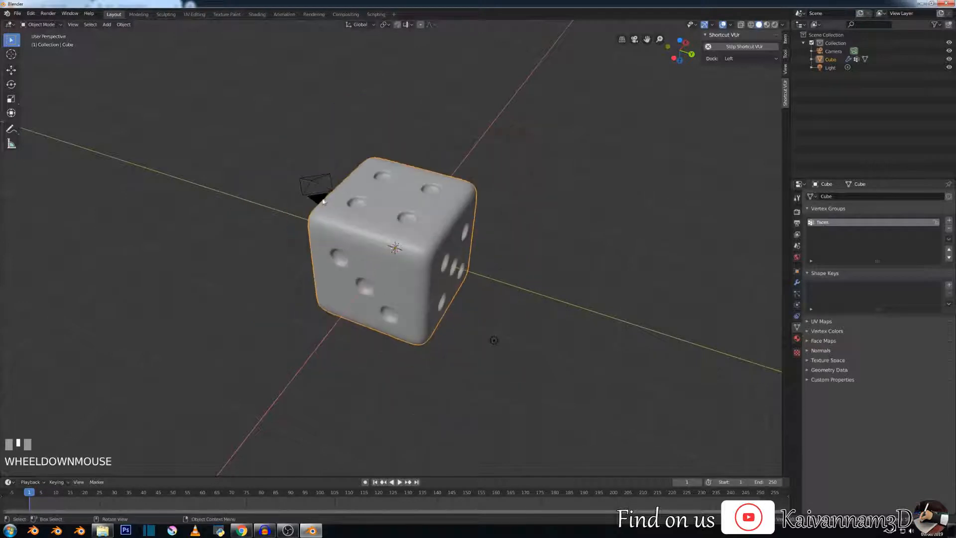
pyautogui.moveTo(391, 175); pyautogui.dragTo(106, 256, button='middle')
pyautogui.scroll(3, 22, 267)
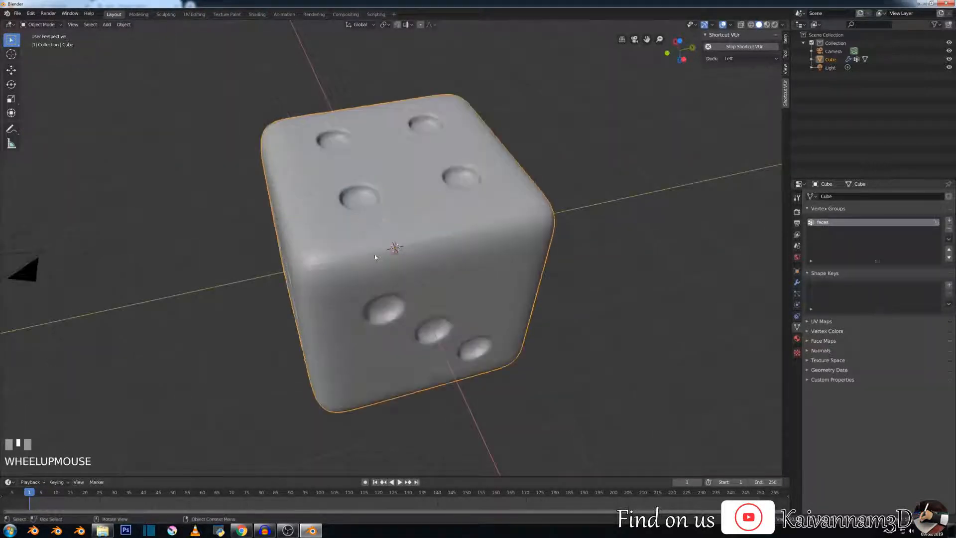
pyautogui.moveTo(22, 267); pyautogui.dragTo(405, 251, button='middle')
pyautogui.scroll(2, 404, 252)
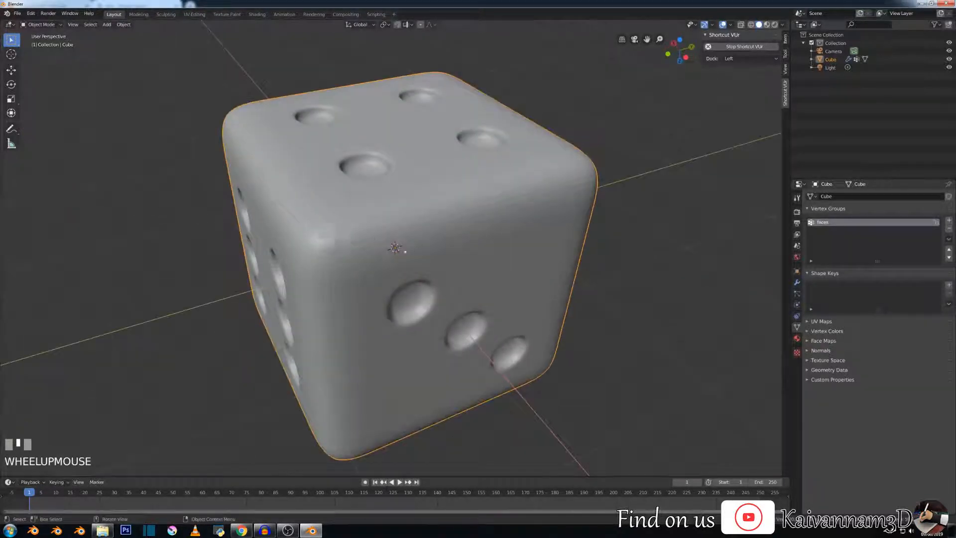
pyautogui.rightClick(341, 238)
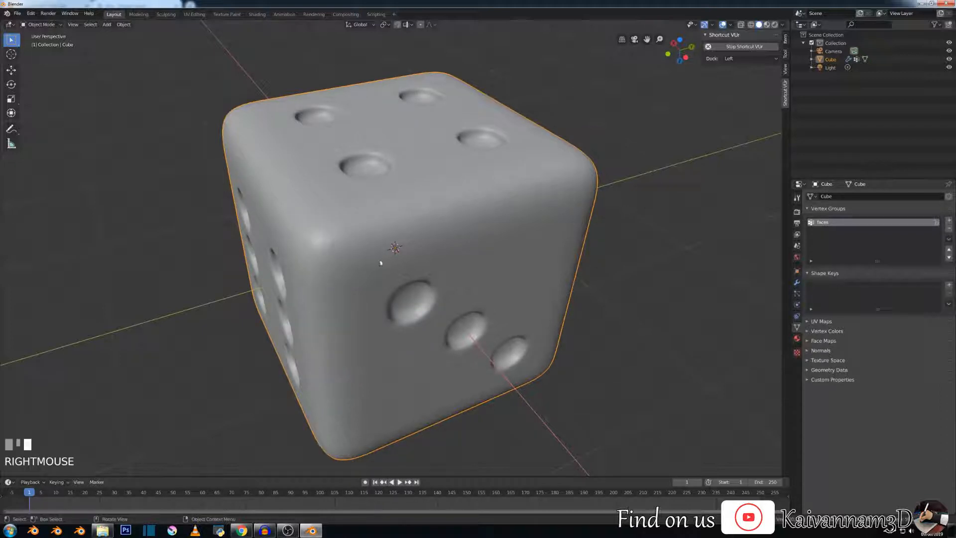
# Step: Enable Auto Smooth in the dice mesh's normals settings with the 30° angle
pyautogui.scroll(-4, 497, 290)
pyautogui.click(796, 330)
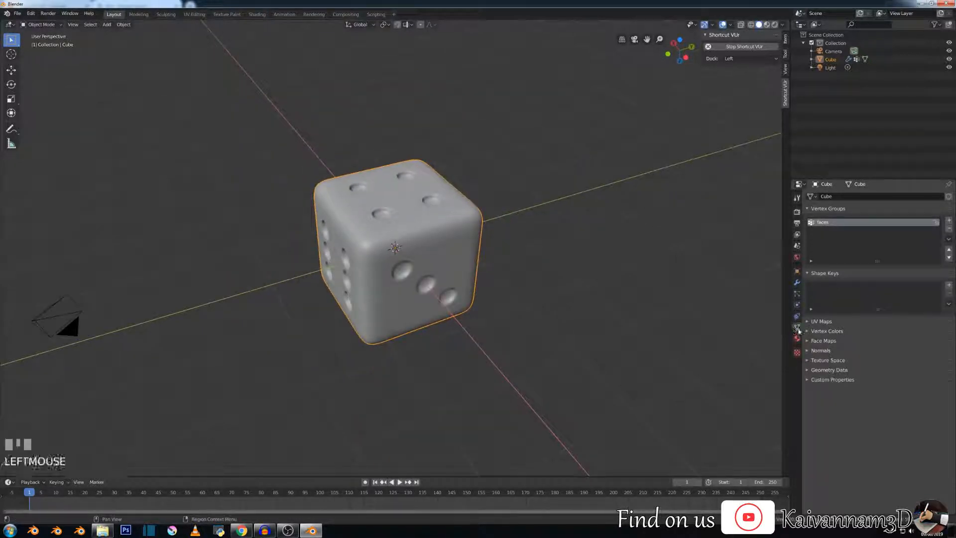
pyautogui.click(808, 350)
pyautogui.click(820, 361)
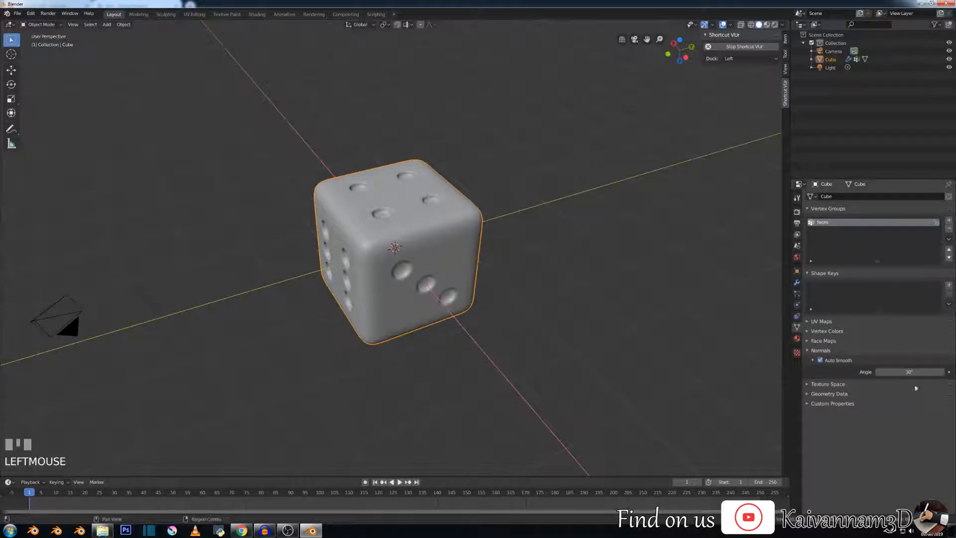
# Step: Inspect the smoothed dice from several sides and switch to the Shading workspace
pyautogui.moveTo(375, 222); pyautogui.dragTo(433, 165, button='middle')
pyautogui.scroll(6, 385, 221)
pyautogui.scroll(-4, 376, 216)
pyautogui.scroll(-5, 381, 212)
pyautogui.press('KP_1')
pyautogui.scroll(-3, 404, 216)
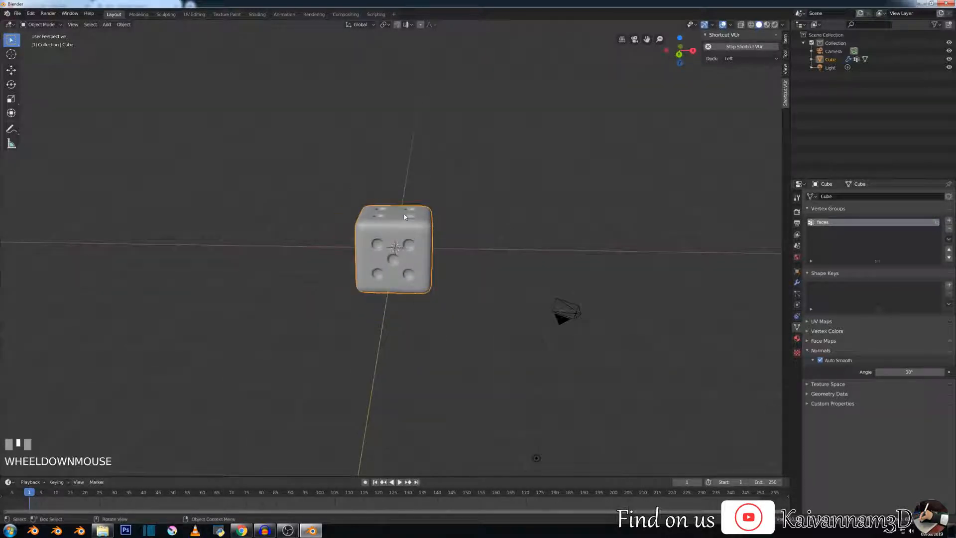
pyautogui.moveTo(404, 217); pyautogui.dragTo(423, 129, button='middle')
pyautogui.click(254, 15)
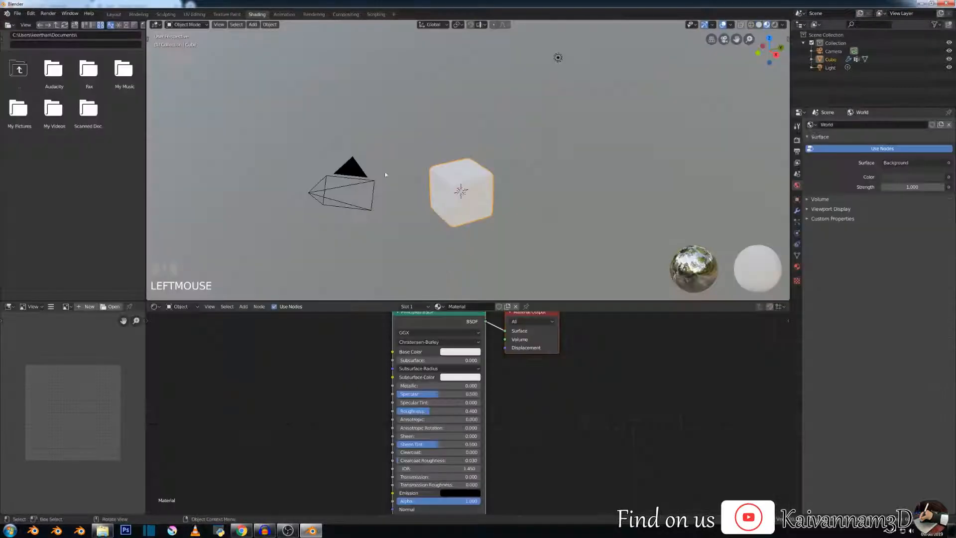
pyautogui.scroll(-2, 461, 187)
pyautogui.moveTo(461, 187)
pyautogui.mouseDown(button='middle')
pyautogui.moveTo(469, 178)
pyautogui.moveTo(466, 188)
pyautogui.mouseUp(button='middle')
pyautogui.scroll(8, 465, 188)
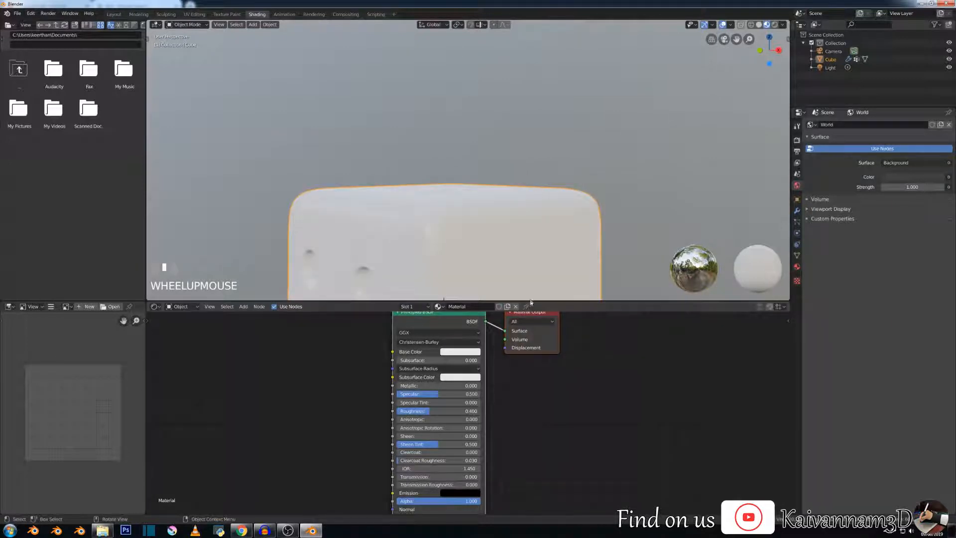
# Step: Enlarge the node editor enough to show the full Principled BSDF node, and frame the dice in the material preview
pyautogui.moveTo(529, 302); pyautogui.dragTo(535, 146)
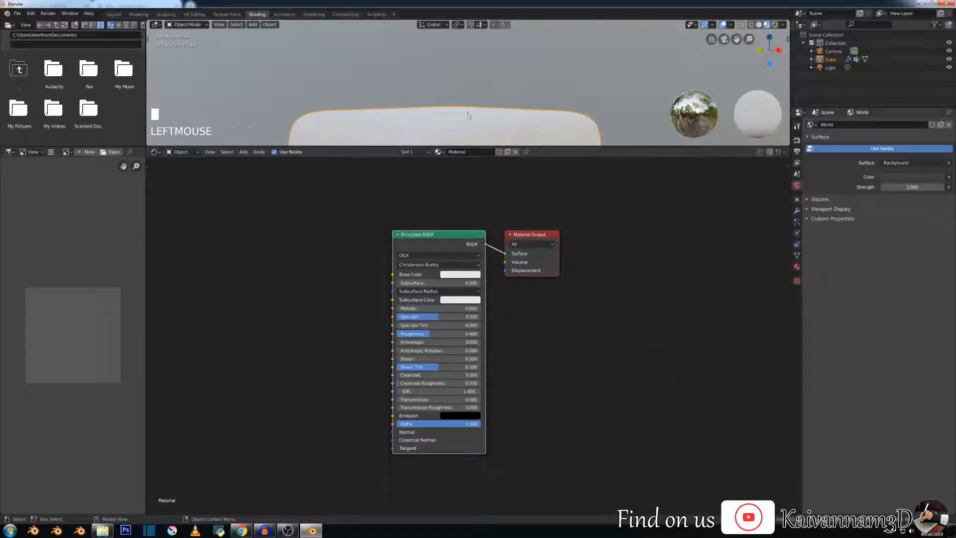
pyautogui.scroll(-2, 463, 119)
pyautogui.moveTo(463, 120); pyautogui.dragTo(464, 120, button='middle')
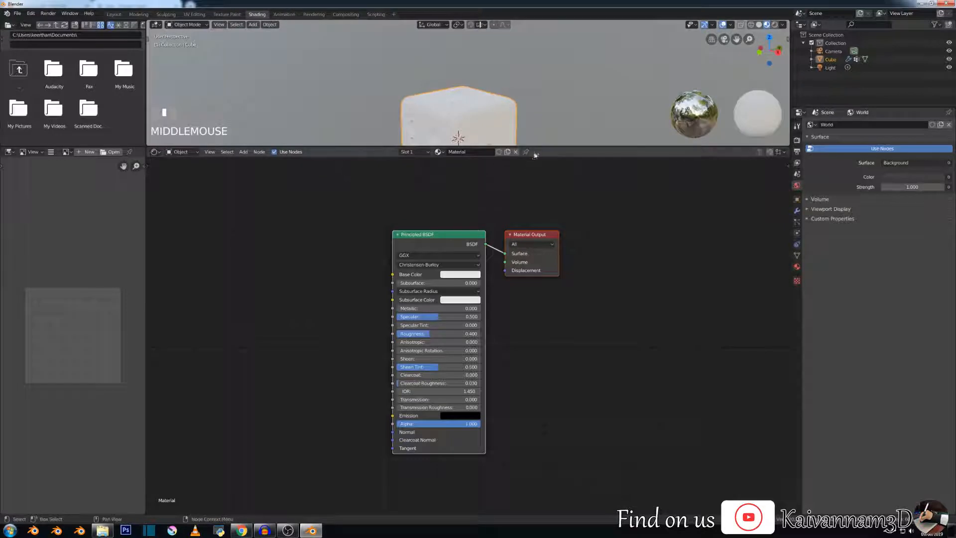
pyautogui.moveTo(534, 149); pyautogui.dragTo(534, 254)
pyautogui.scroll(2, 445, 182)
pyautogui.scroll(1, 444, 180)
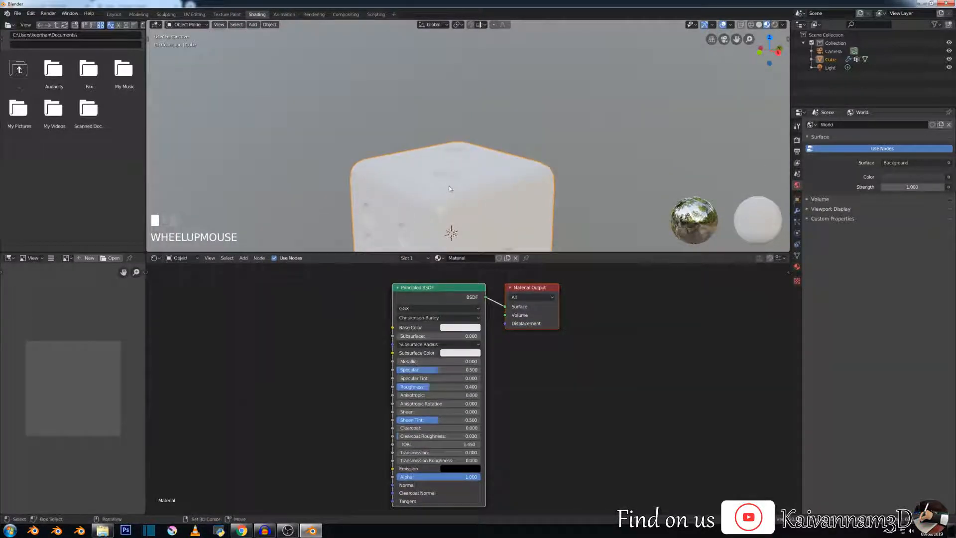
pyautogui.keyDown('shift'); pyautogui.moveTo(443, 180); pyautogui.dragTo(444, 105, button='middle'); pyautogui.keyUp('shift')
pyautogui.scroll(2, 452, 138)
pyautogui.scroll(-2, 452, 138)
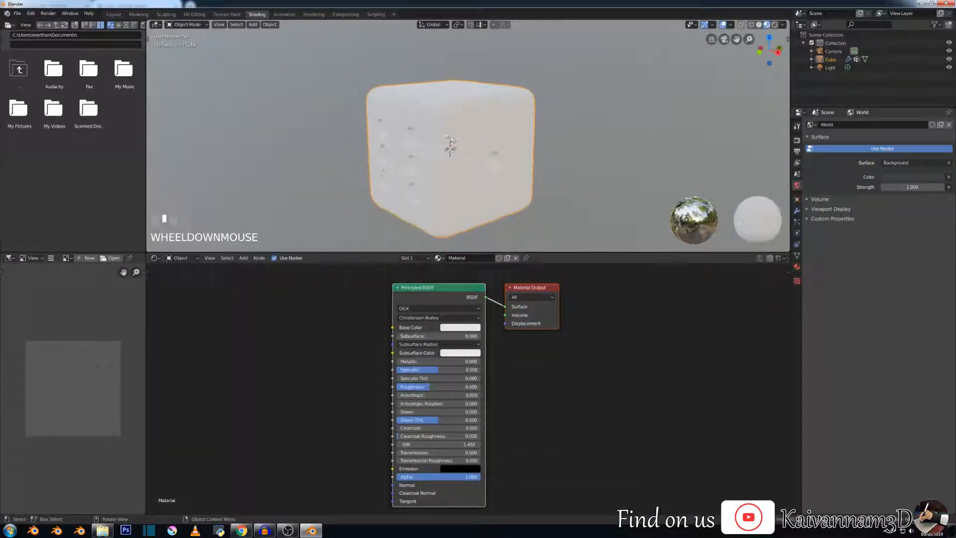
pyautogui.moveTo(452, 139); pyautogui.dragTo(432, 144, button='middle')
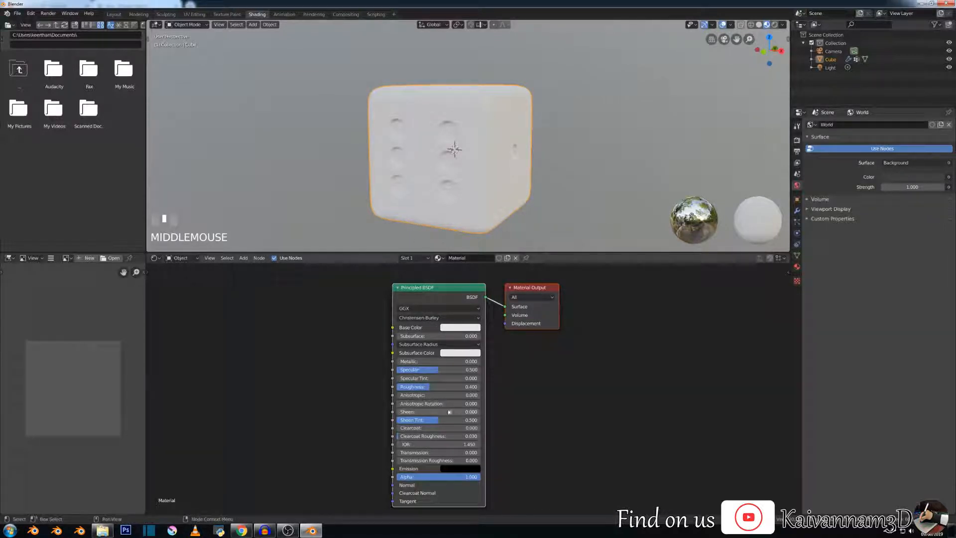
# Step: Set the dice material's roughness to 0.122 and specular to about 0.69, keeping a near-white base color
pyautogui.moveTo(434, 386); pyautogui.dragTo(421, 385)
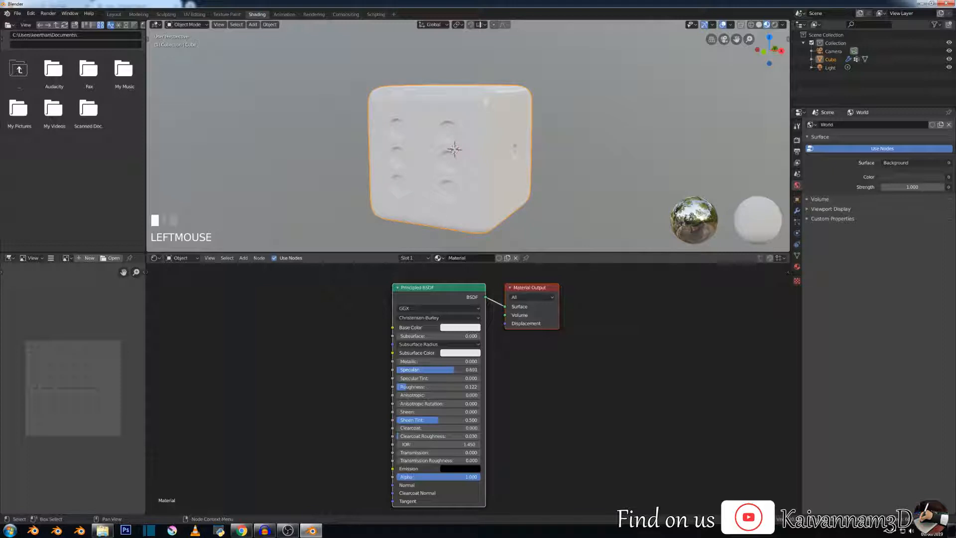
pyautogui.click(458, 327)
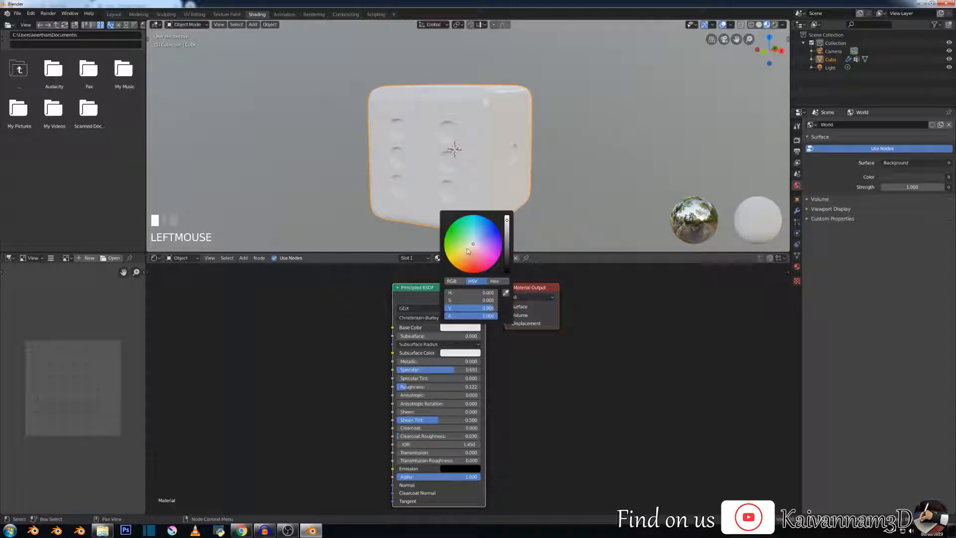
pyautogui.moveTo(468, 250)
pyautogui.mouseDown()
pyautogui.moveTo(456, 235)
pyautogui.moveTo(473, 243)
pyautogui.mouseUp()
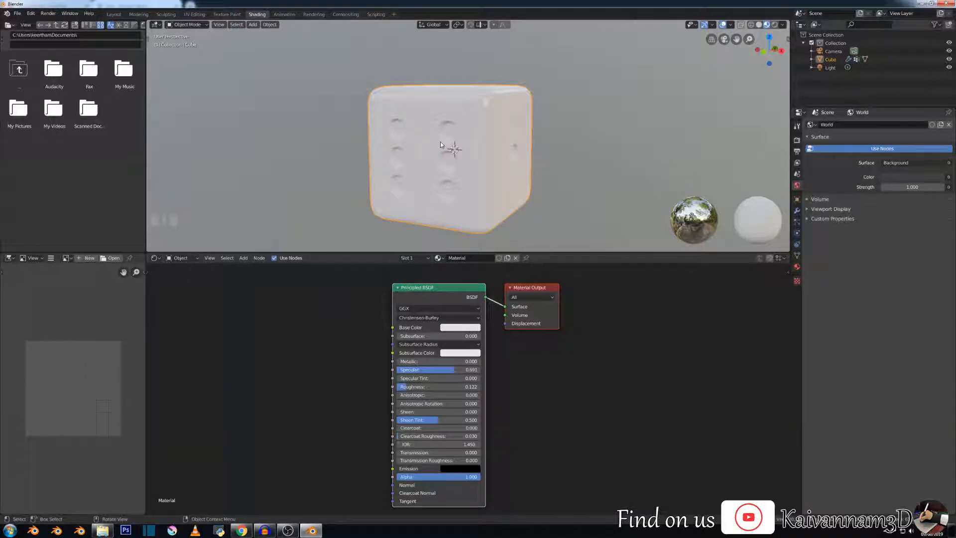
# Step: Enter Edit Mode on the dice and select the dot faces stored in its vertex group
pyautogui.press('Tab')
pyautogui.scroll(-3, 440, 142)
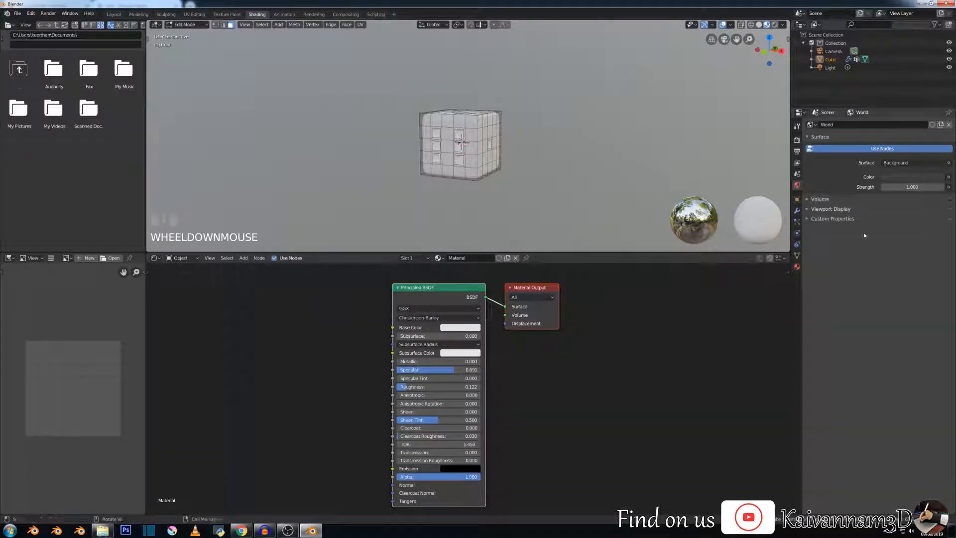
pyautogui.click(797, 255)
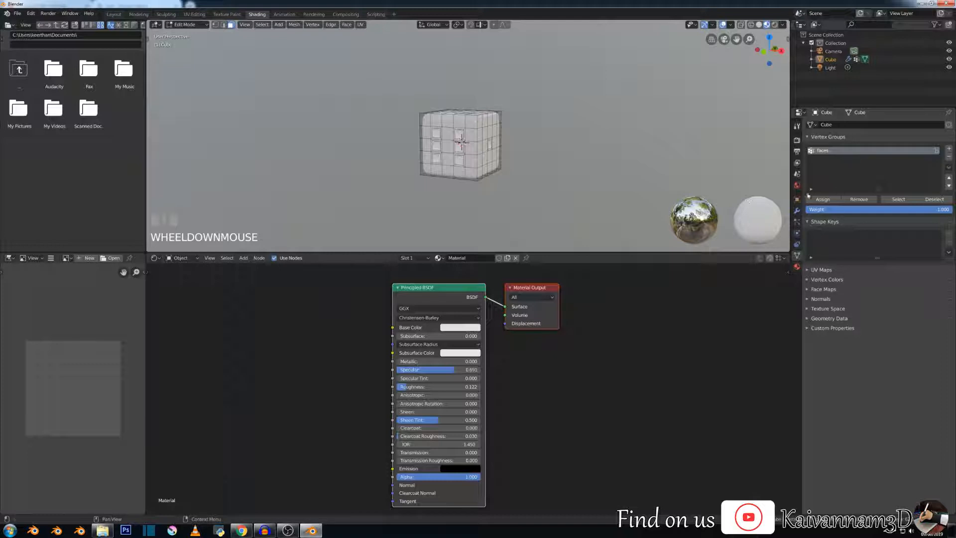
pyautogui.click(899, 199)
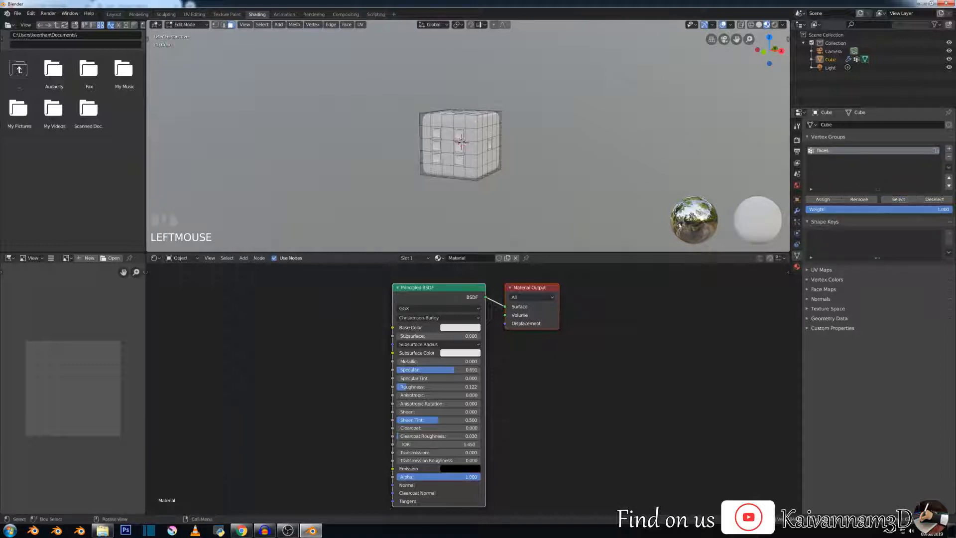
# Step: Add a second material with a black base color to the dice and assign it to the selected dot faces
pyautogui.click(797, 268)
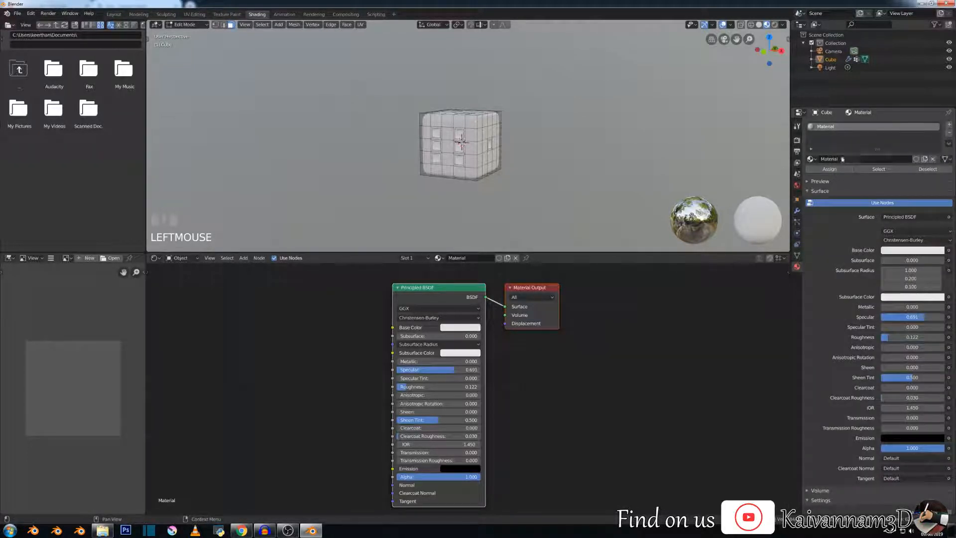
pyautogui.click(950, 126)
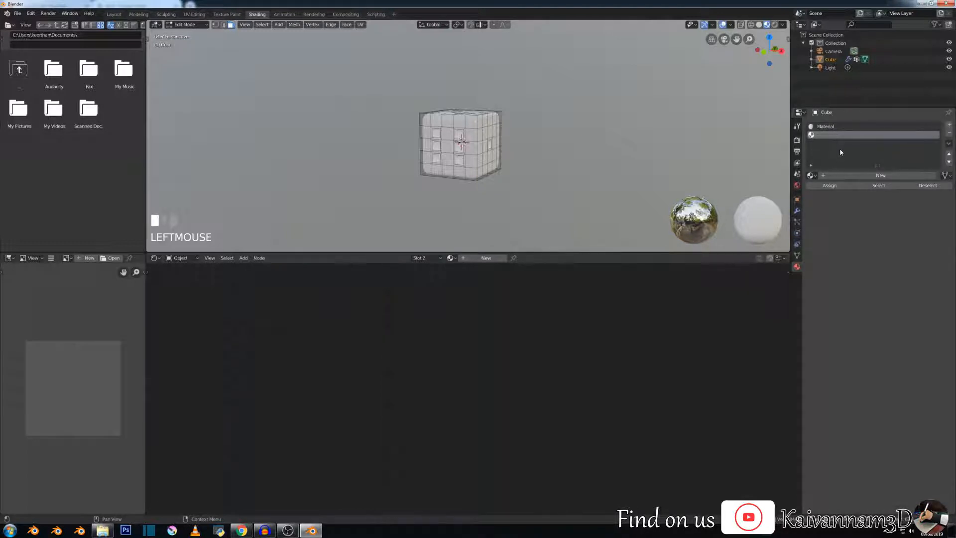
pyautogui.click(881, 176)
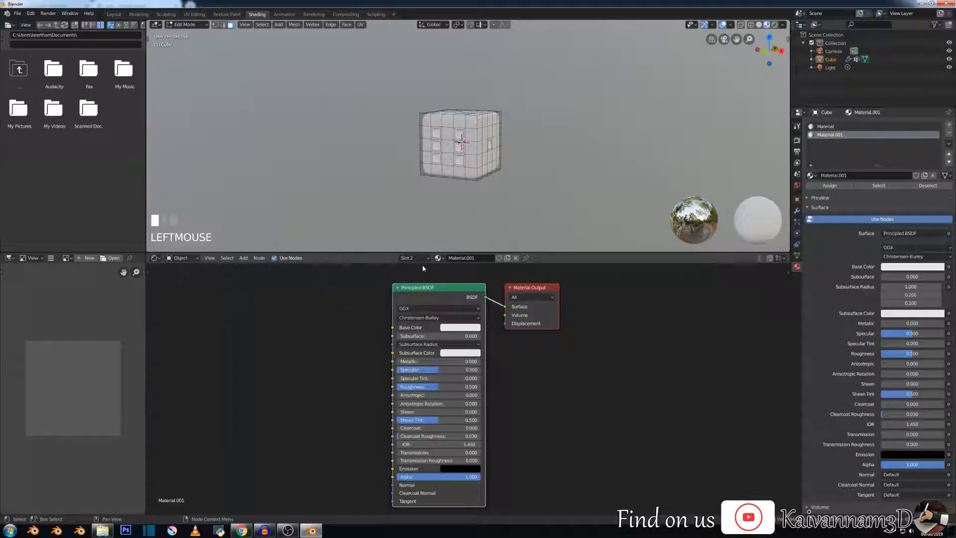
pyautogui.click(460, 328)
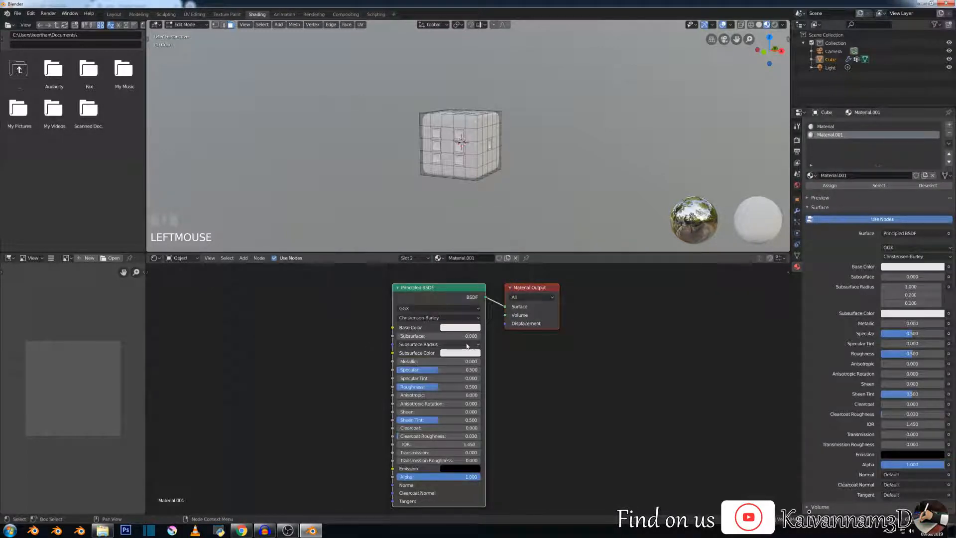
pyautogui.click(470, 328)
pyautogui.moveTo(504, 231); pyautogui.dragTo(506, 272)
pyautogui.click(824, 186)
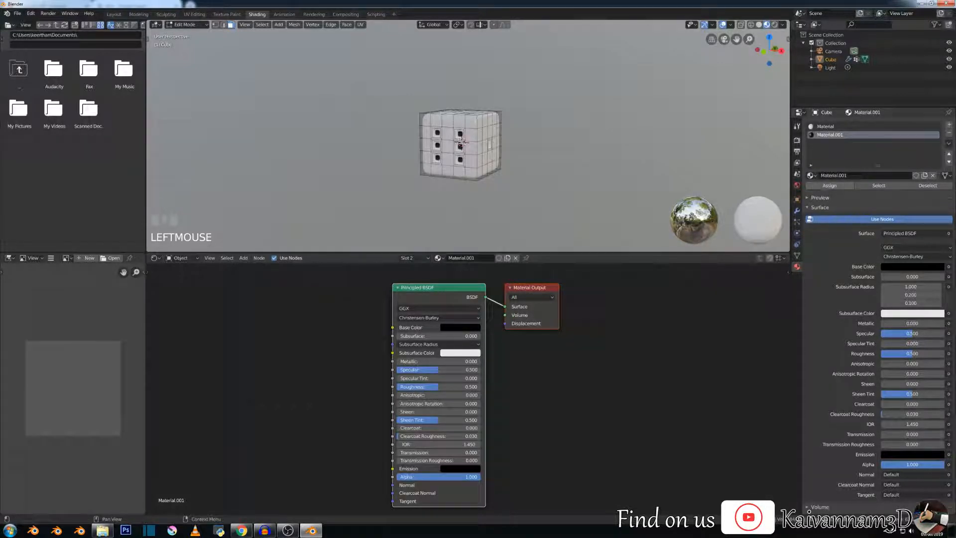
# Step: Expand the dot face selection once, assign the black material to cover the whole recesses, and return to Object Mode
pyautogui.scroll(8, 462, 124)
pyautogui.moveTo(462, 125); pyautogui.dragTo(465, 145, button='middle')
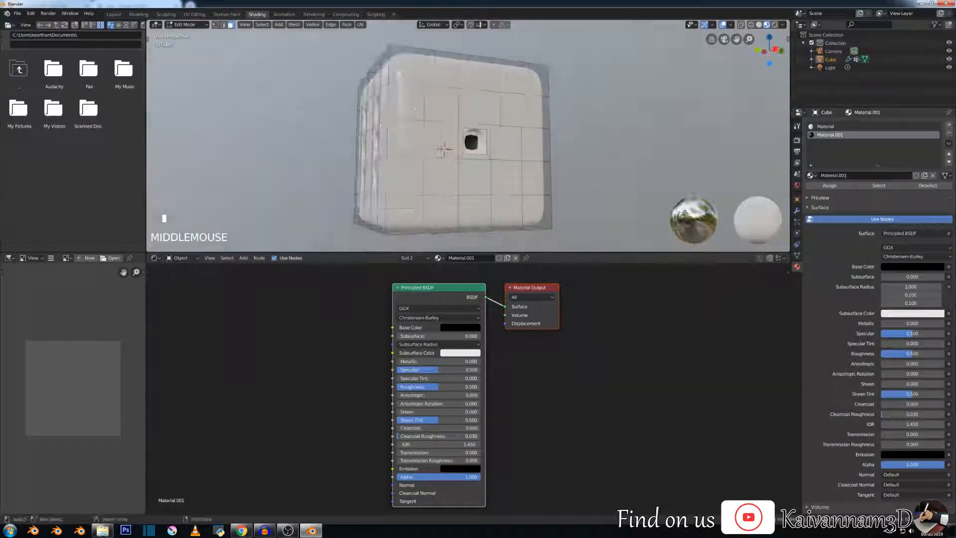
pyautogui.scroll(8, 427, 156)
pyautogui.scroll(-6, 483, 152)
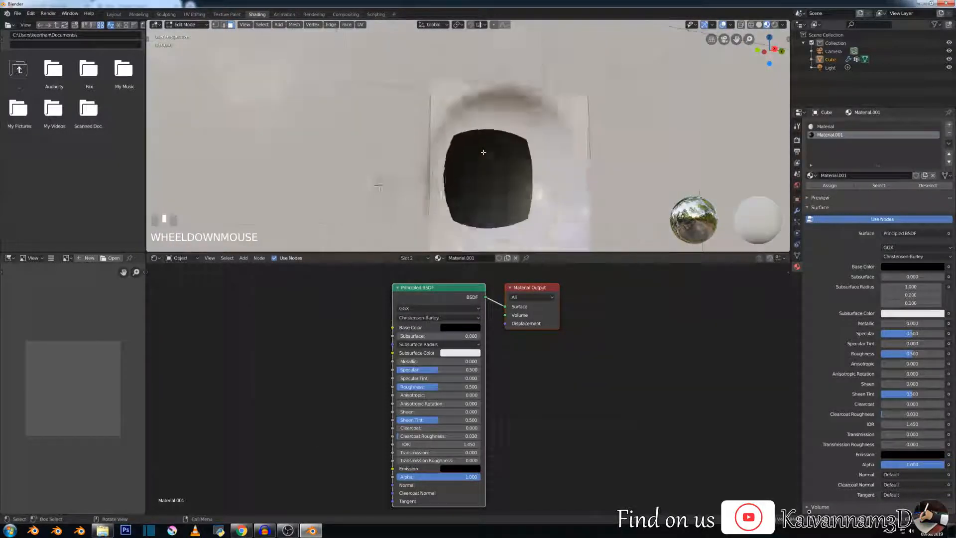
pyautogui.moveTo(482, 153)
pyautogui.mouseDown(button='middle')
pyautogui.moveTo(458, 146)
pyautogui.moveTo(476, 149)
pyautogui.mouseUp(button='middle')
pyautogui.scroll(-3, 477, 151)
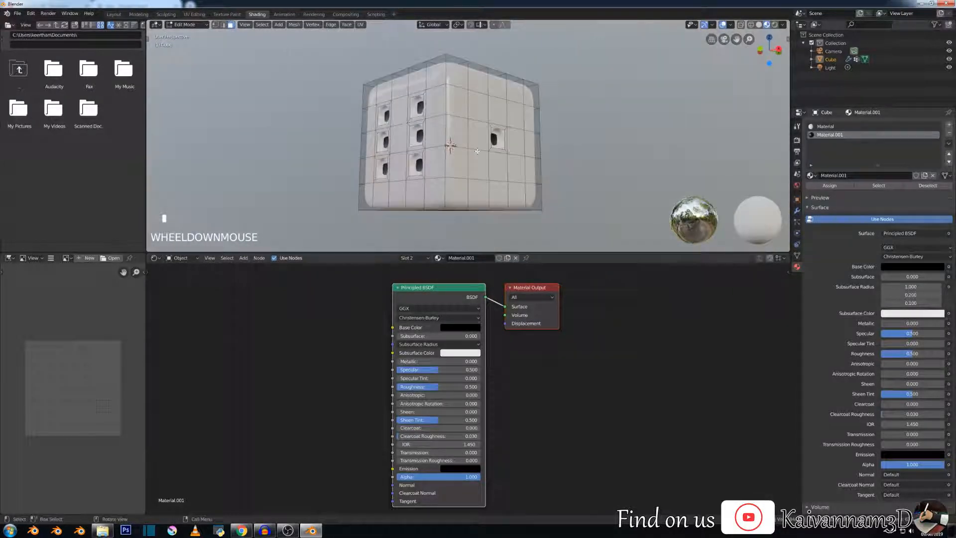
pyautogui.press('ctrl+KP_Add')
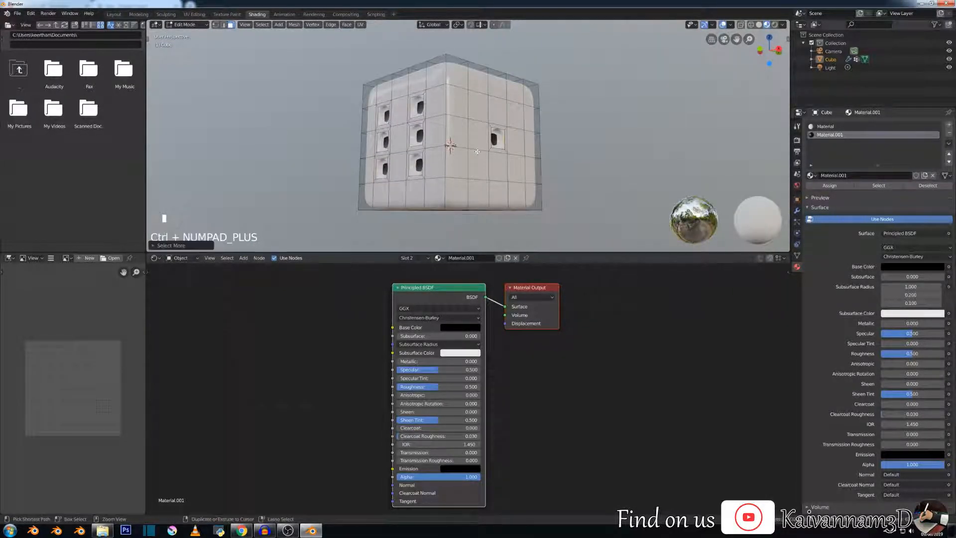
pyautogui.click(829, 186)
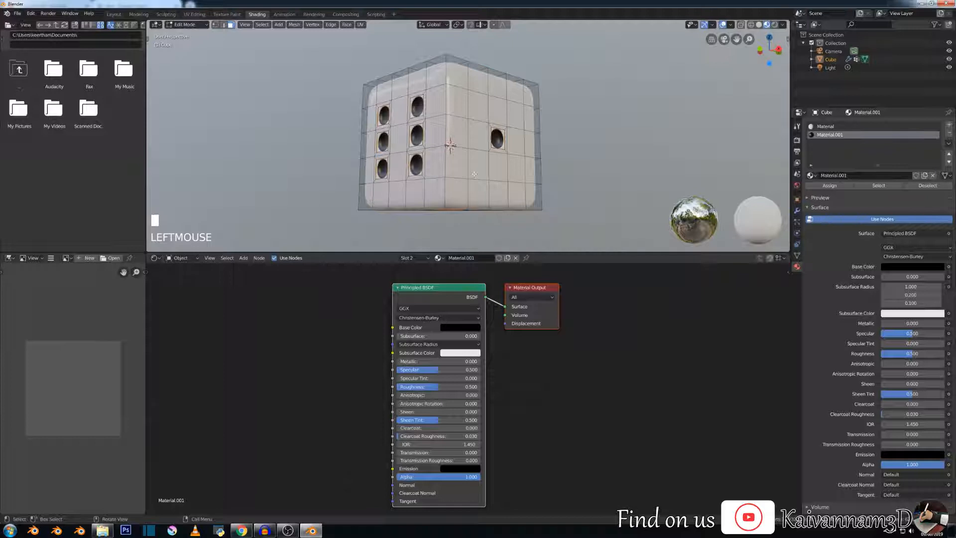
pyautogui.scroll(-1, 474, 174)
pyautogui.moveTo(474, 173); pyautogui.dragTo(445, 170, button='middle')
pyautogui.scroll(5, 454, 131)
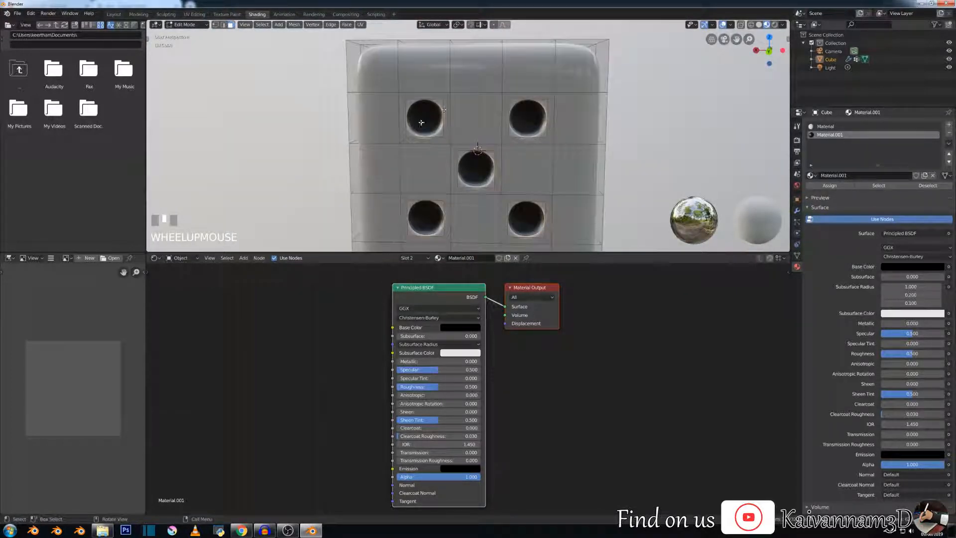
pyautogui.scroll(-5, 418, 125)
pyautogui.press('Tab')
# Step: Examine the black dots and the dice body from several sides in the material preview
pyautogui.moveTo(418, 125); pyautogui.dragTo(498, 144, button='middle')
pyautogui.scroll(4, 461, 144)
pyautogui.scroll(-5, 459, 151)
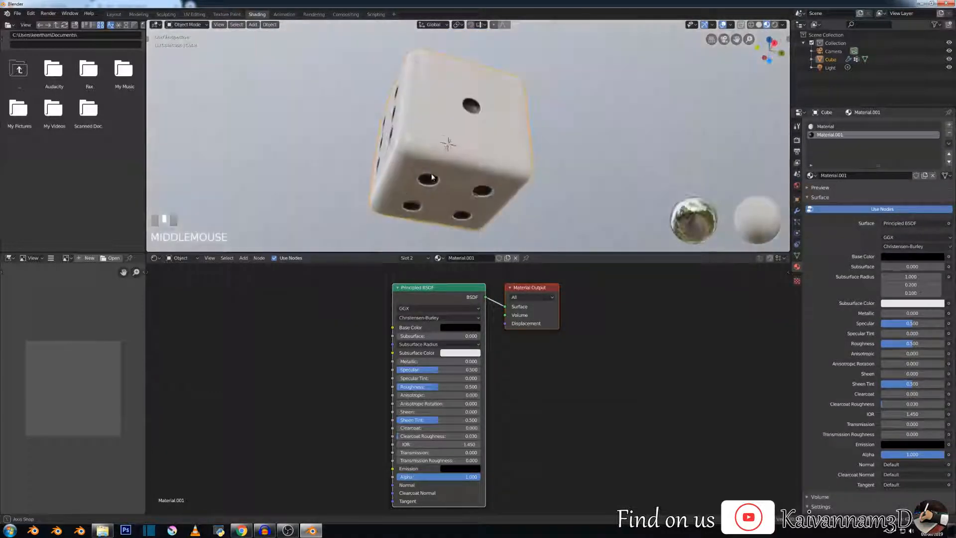
pyautogui.scroll(2, 498, 144)
pyautogui.scroll(-2, 463, 144)
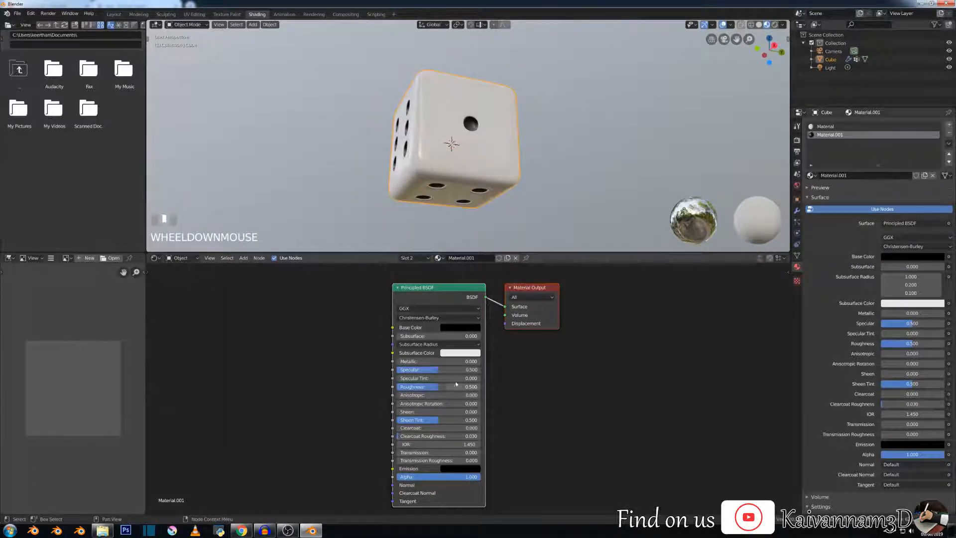
pyautogui.moveTo(464, 149)
pyautogui.mouseDown(button='middle')
pyautogui.moveTo(468, 141)
pyautogui.moveTo(455, 145)
pyautogui.mouseUp(button='middle')
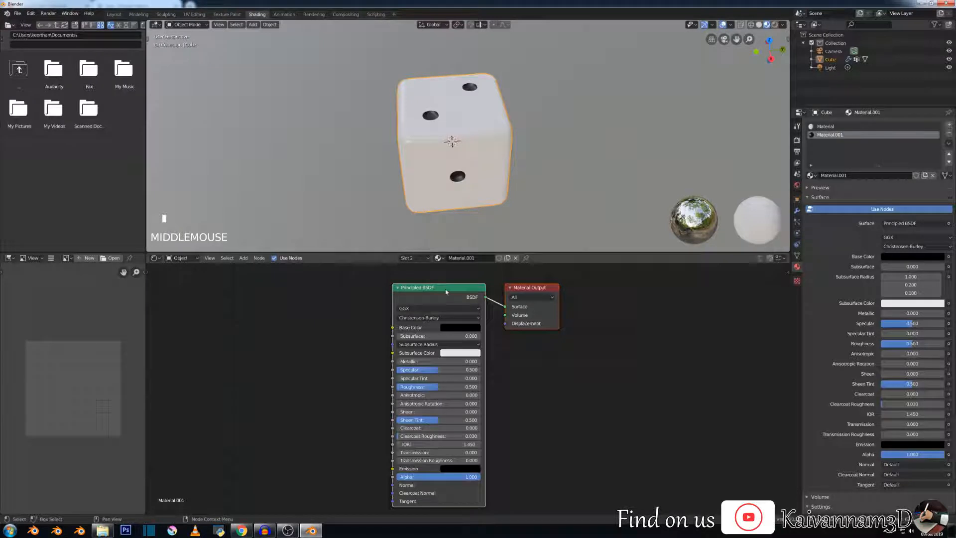
pyautogui.moveTo(446, 292); pyautogui.dragTo(432, 285, button='middle')
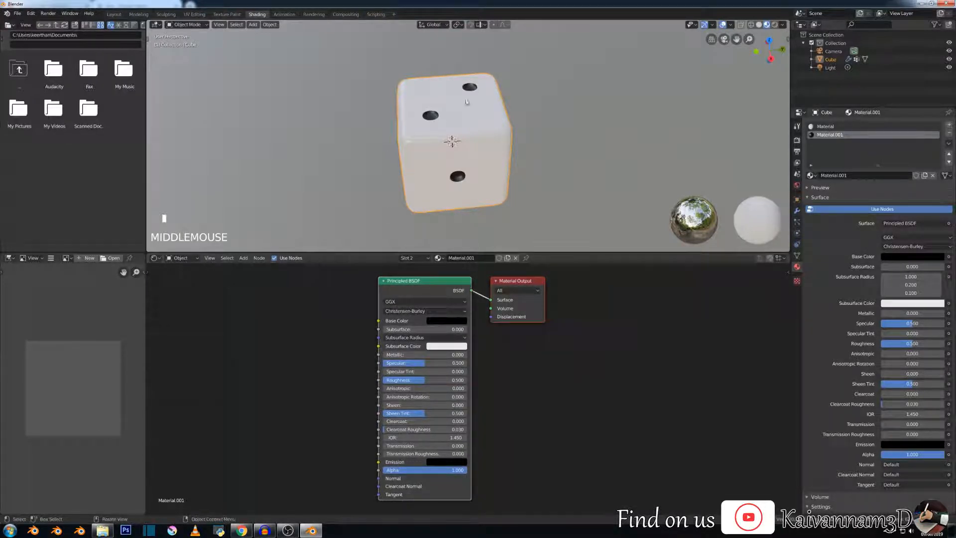
# Step: Duplicate the dice and place the copy beside the original with a clear gap between them
pyautogui.scroll(-2, 462, 125)
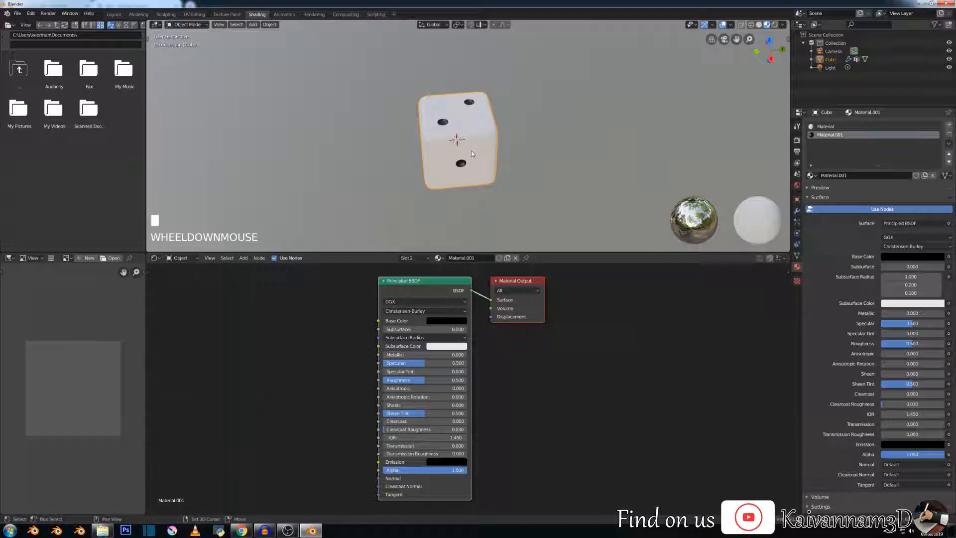
pyautogui.hotkey('shift', 'd')
pyautogui.click(383, 185)
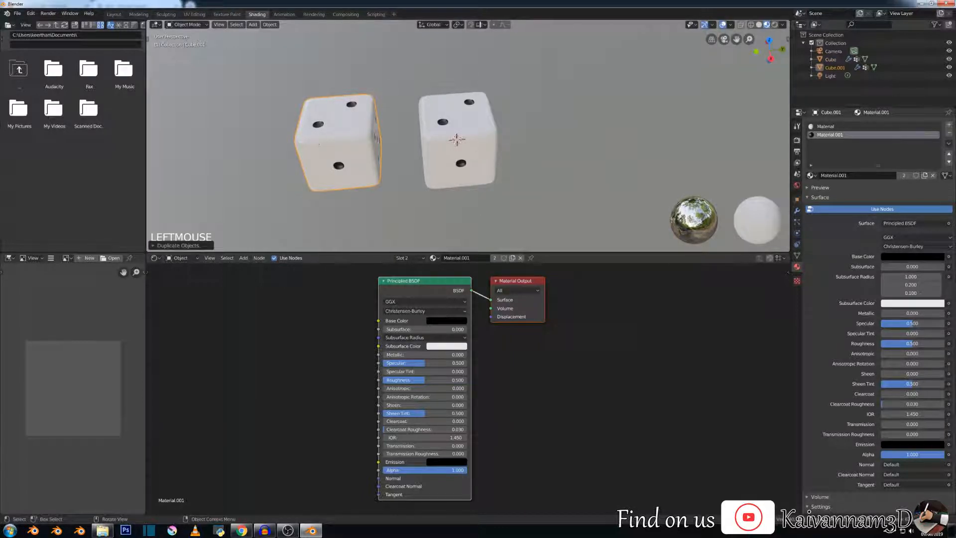
pyautogui.click(363, 164)
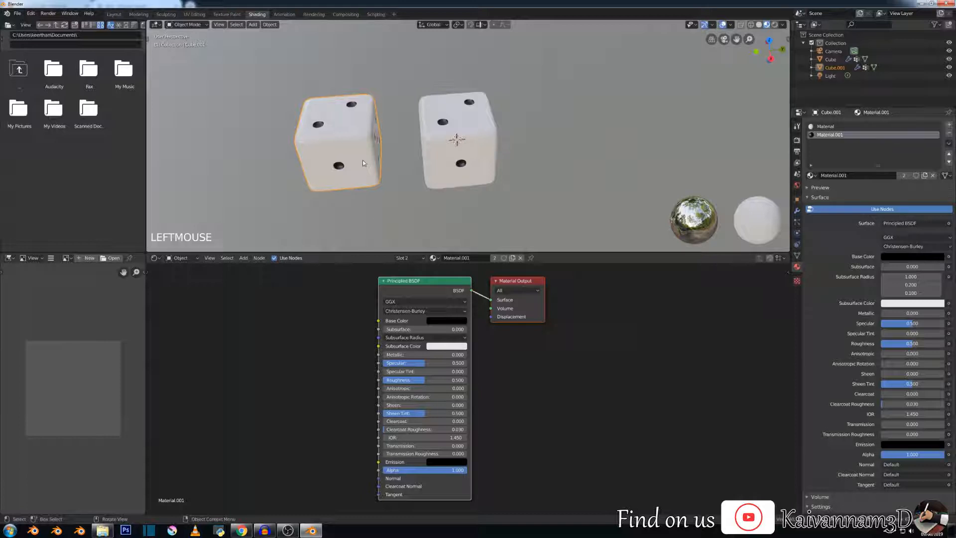
pyautogui.click(951, 126)
pyautogui.hotkey('shift', 'd')
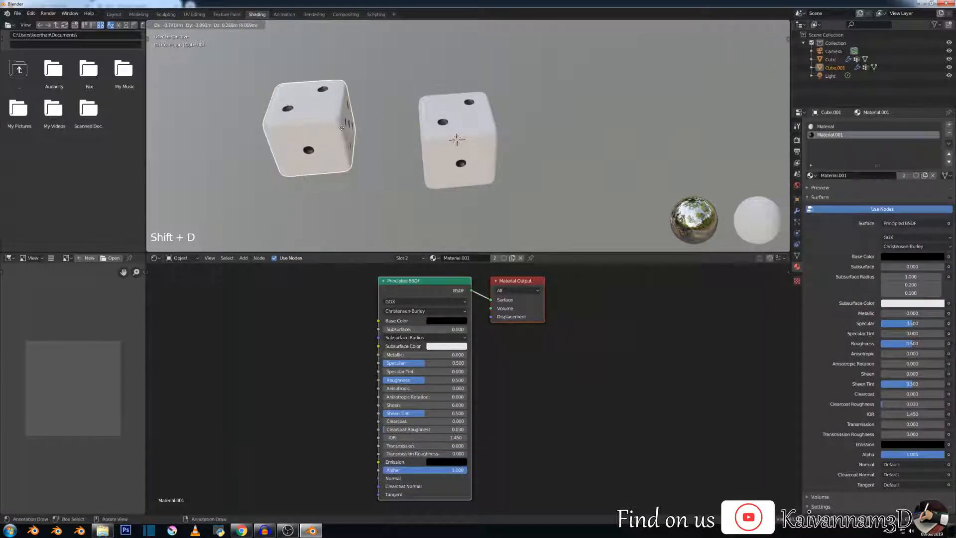
pyautogui.click(364, 133)
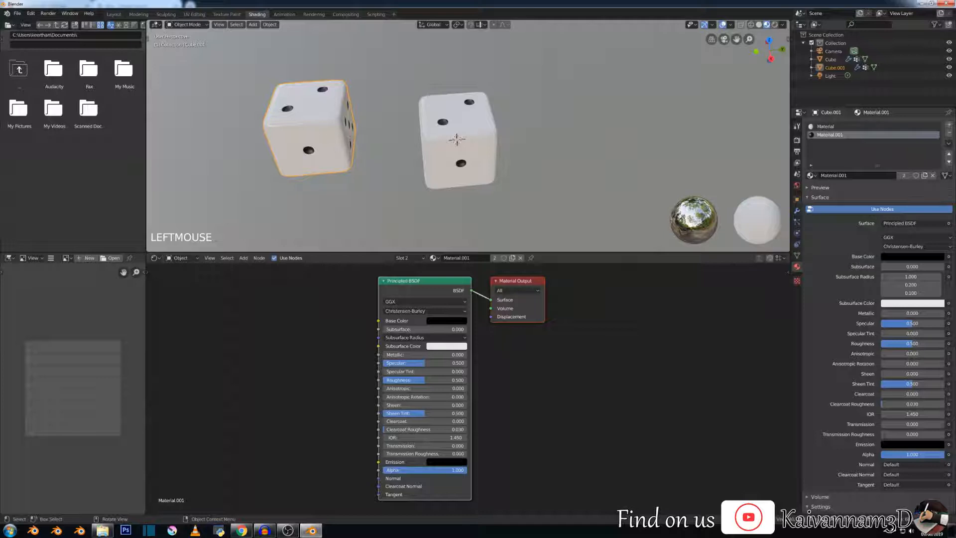
# Step: Remove both material slots from the duplicated dice, leaving the original's materials in place
pyautogui.click(949, 132)
pyautogui.click(949, 132)
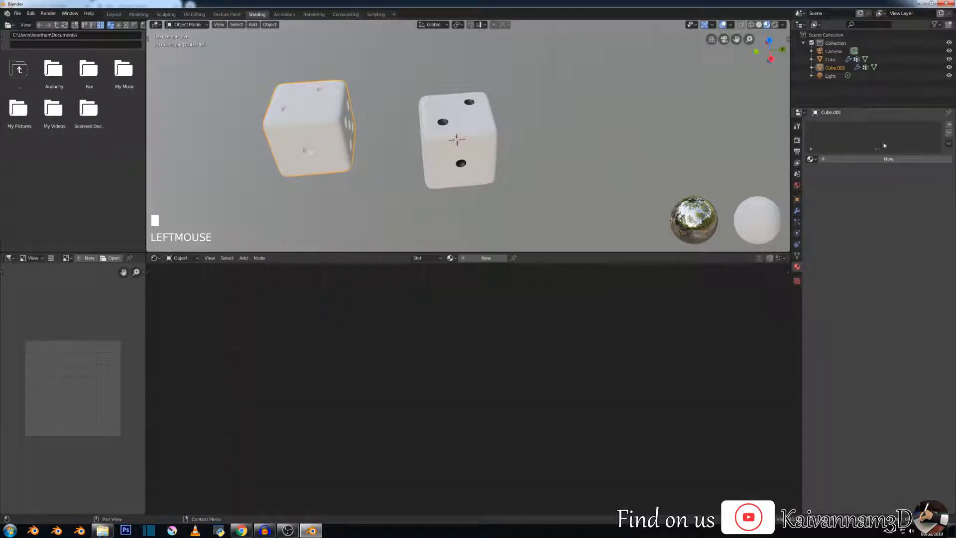
pyautogui.click(486, 152)
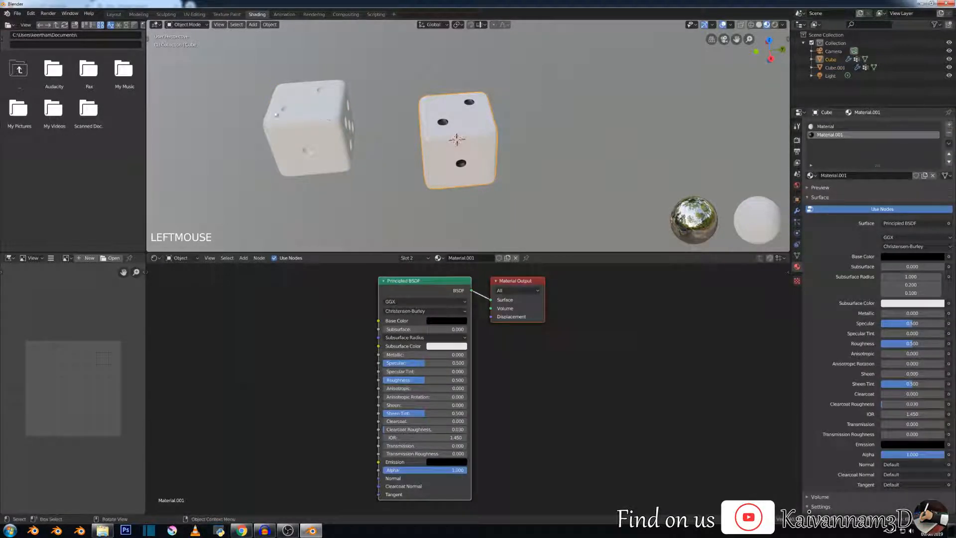
pyautogui.click(323, 123)
pyautogui.moveTo(297, 135); pyautogui.dragTo(362, 141, button='middle')
pyautogui.scroll(-3, 352, 105)
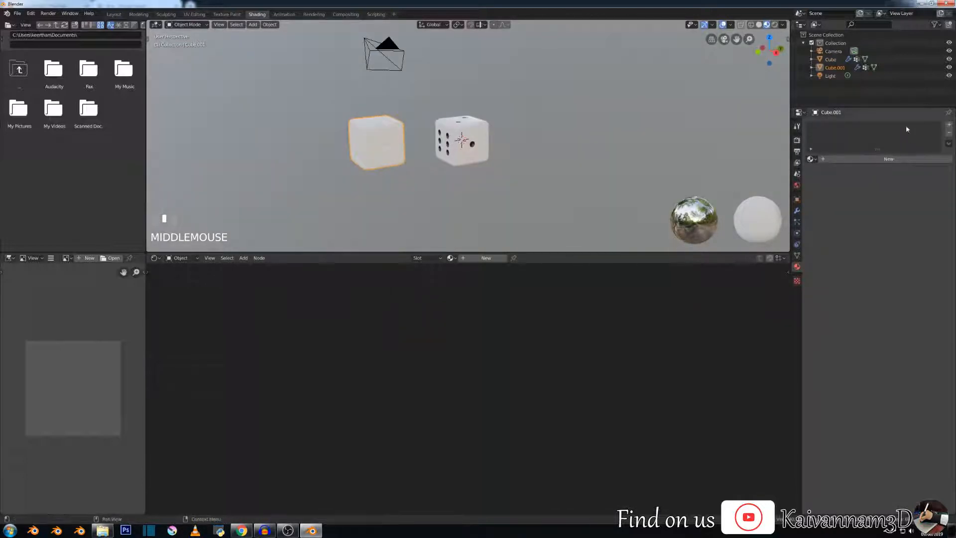
# Step: Create a new material for the duplicated dice with roughness 0.085 and metallic 1.000
pyautogui.click(888, 159)
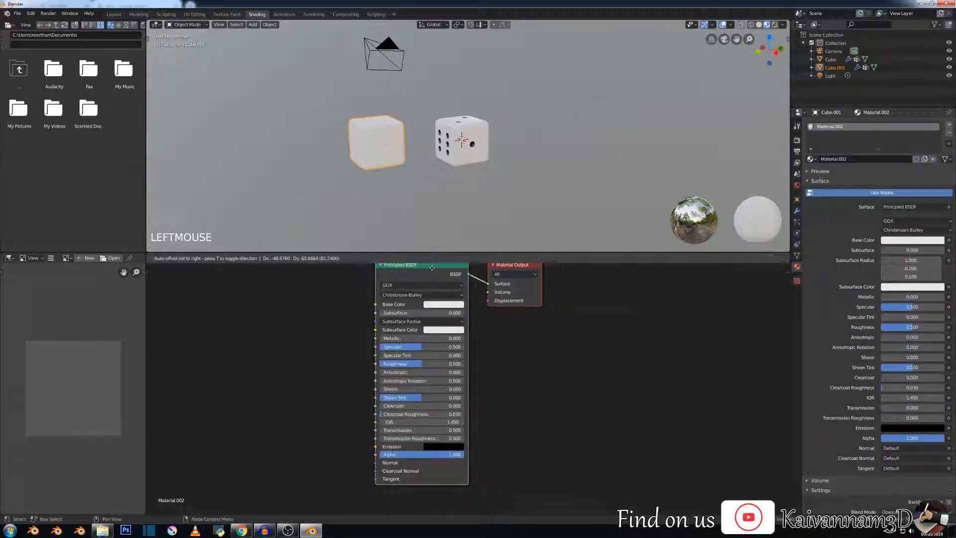
pyautogui.moveTo(455, 296); pyautogui.dragTo(437, 273)
pyautogui.click(435, 305)
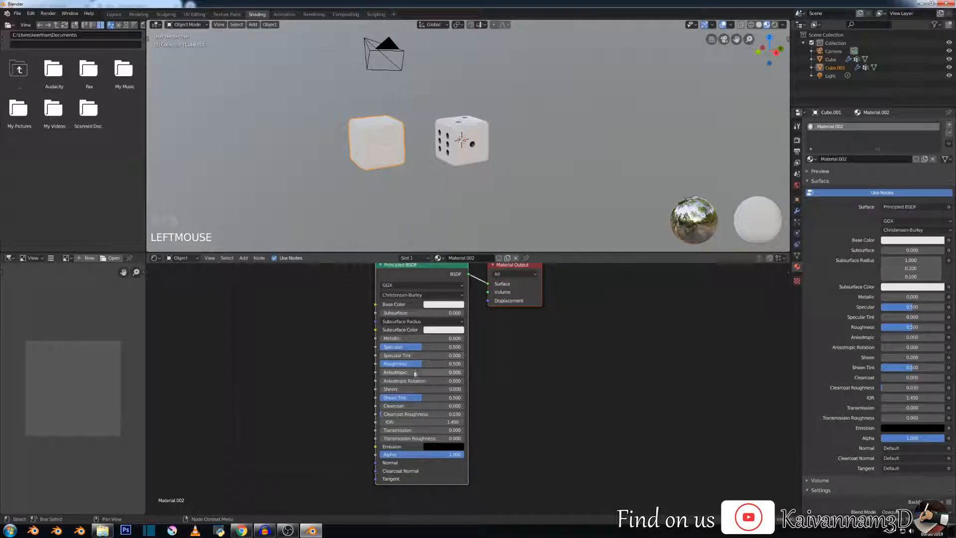
pyautogui.moveTo(413, 368); pyautogui.dragTo(380, 364)
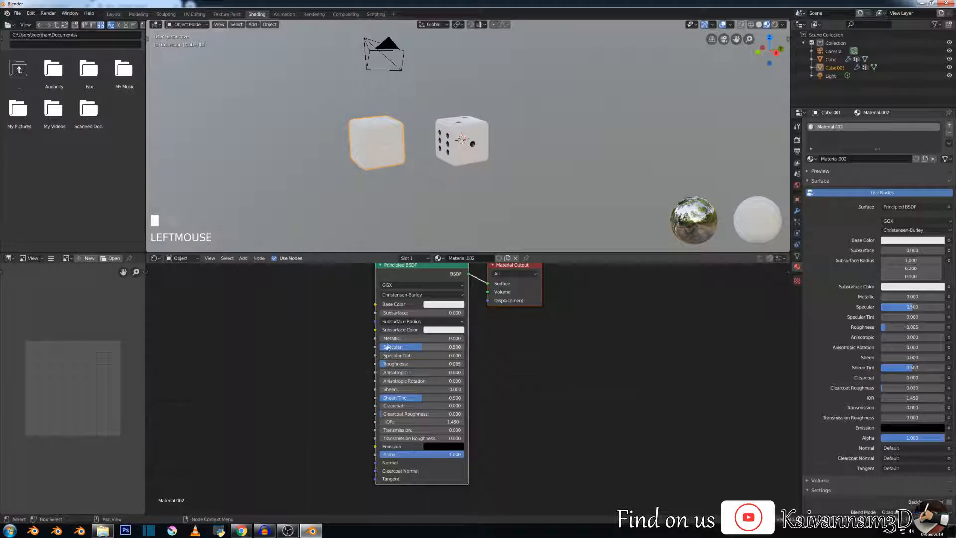
pyautogui.moveTo(387, 339); pyautogui.dragTo(465, 339)
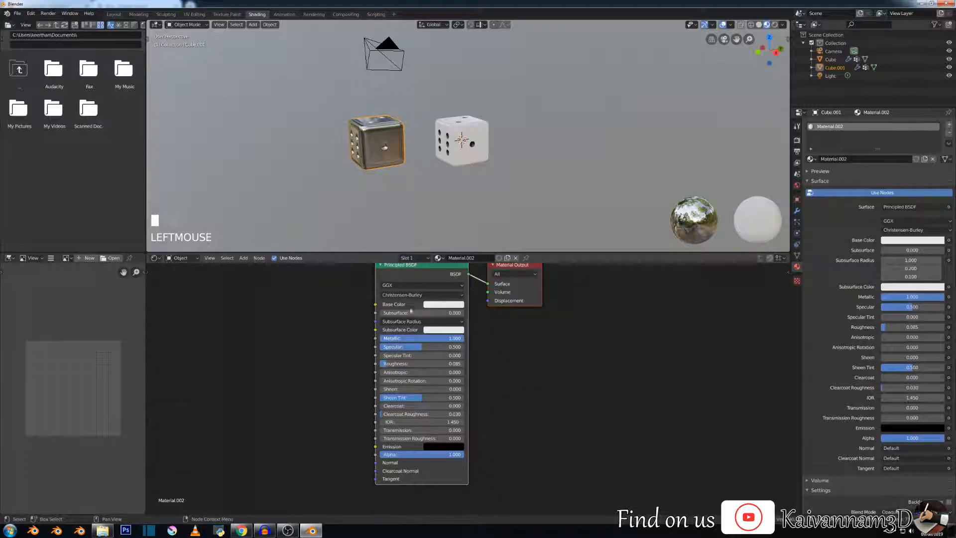
# Step: Inspect the metallic dice up close, compare both dice in rendered shading, and return to the material preview
pyautogui.scroll(3, 374, 133)
pyautogui.keyDown('ctrl'); pyautogui.scroll(5, 348, 125); pyautogui.keyUp('ctrl')
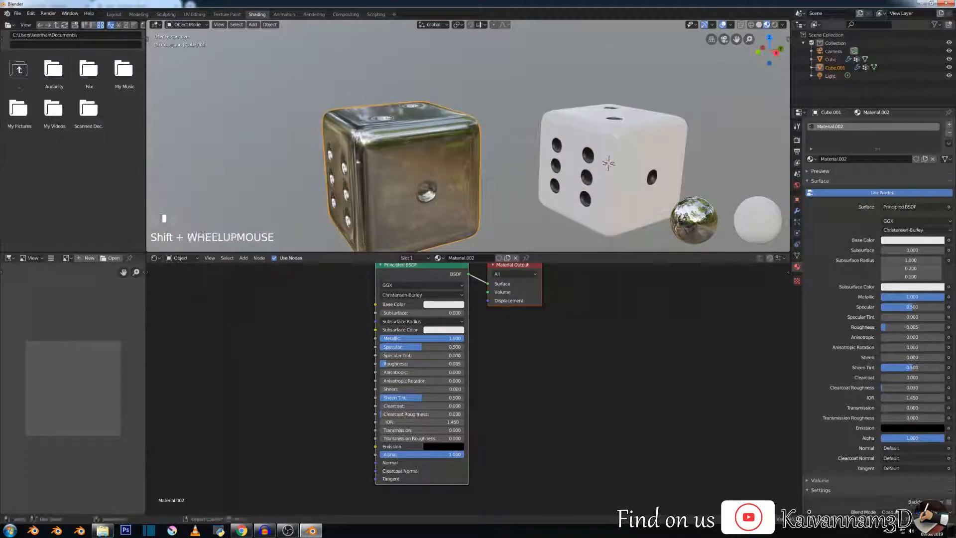
pyautogui.scroll(-2, 413, 111)
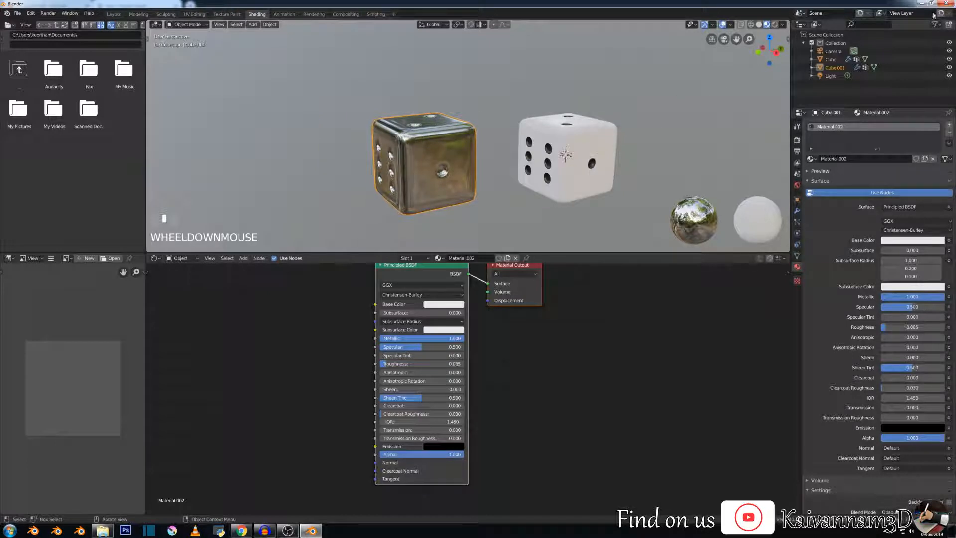
pyautogui.click(775, 25)
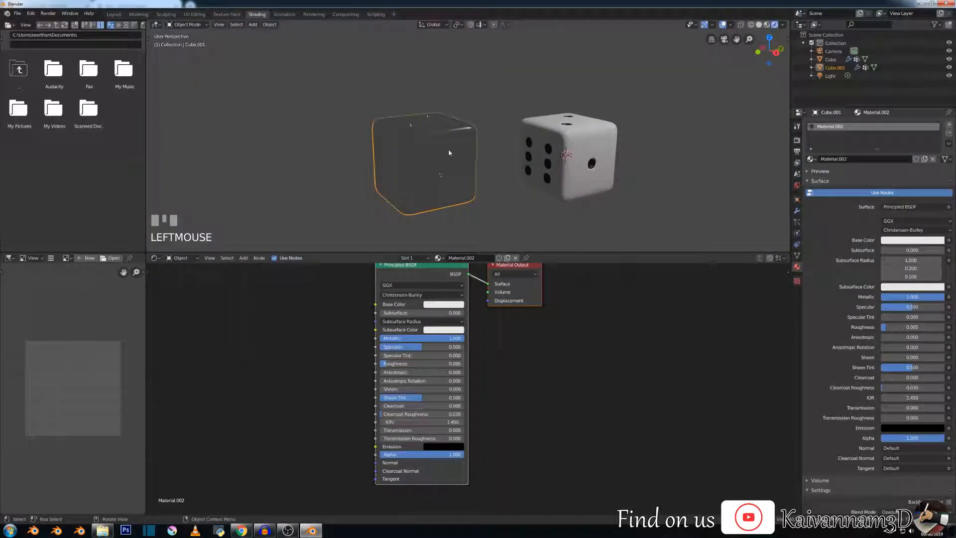
pyautogui.click(767, 25)
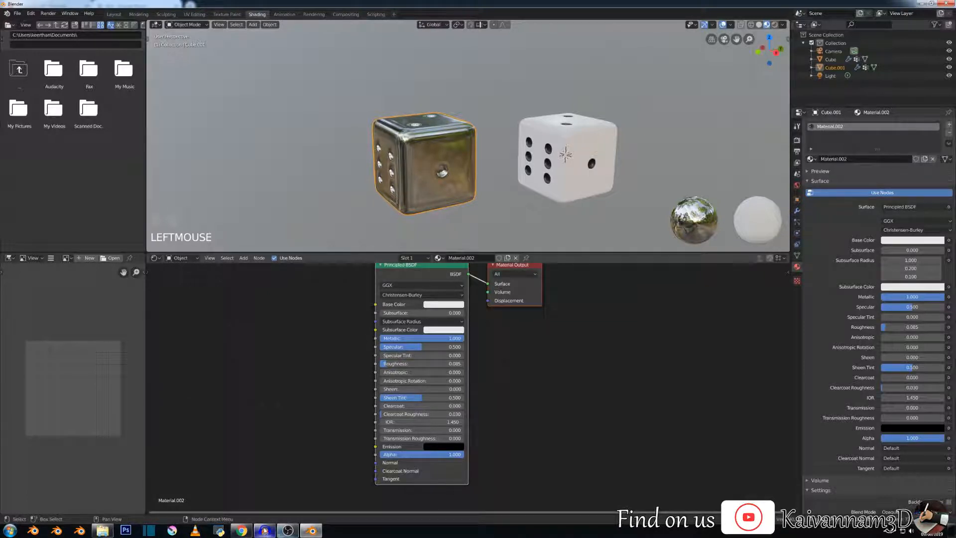
# Step: Switch to Chrome and show the YouTube channel's playlists page
pyautogui.click(242, 530)
pyautogui.click(75, 6)
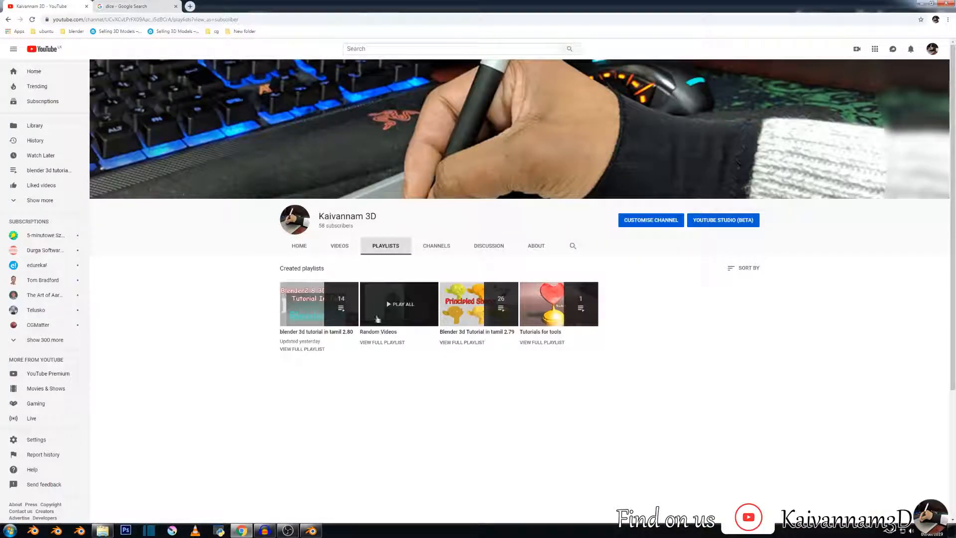
# Step: Show the channel's uploaded videos and switch back to Blender
pyautogui.click(339, 254)
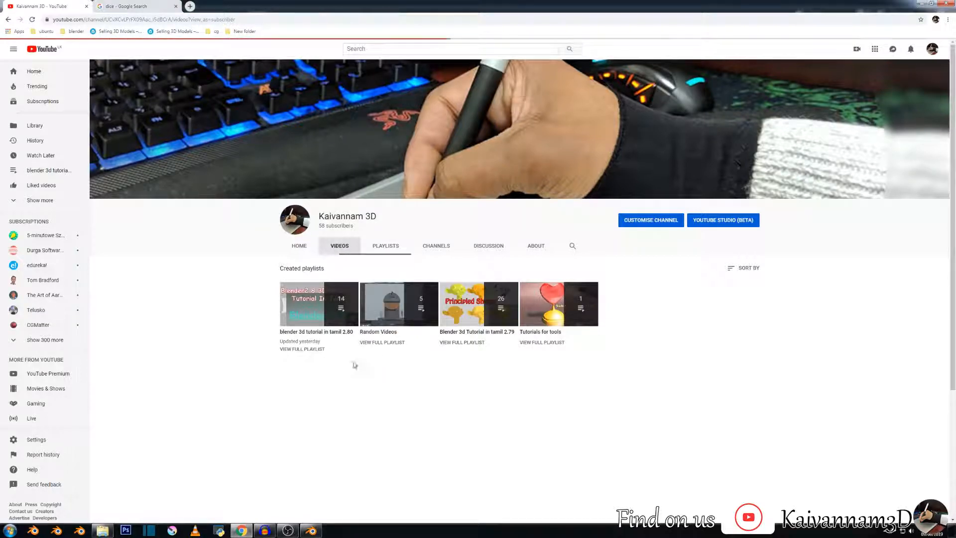
pyautogui.scroll(-2, 332, 391)
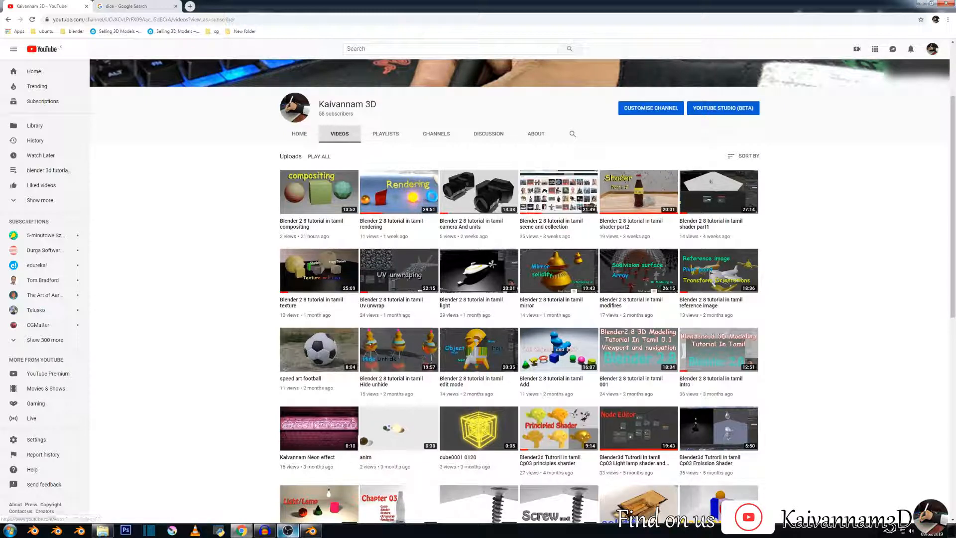
pyautogui.click(308, 532)
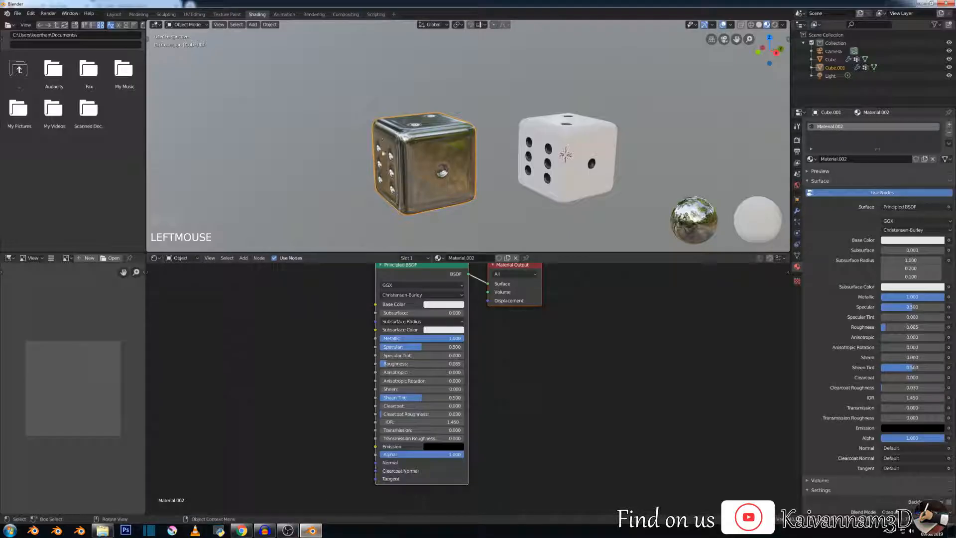
# Step: Set the metallic dice's material to transmission 1.000 and metallic 0.000
pyautogui.scroll(4, 421, 193)
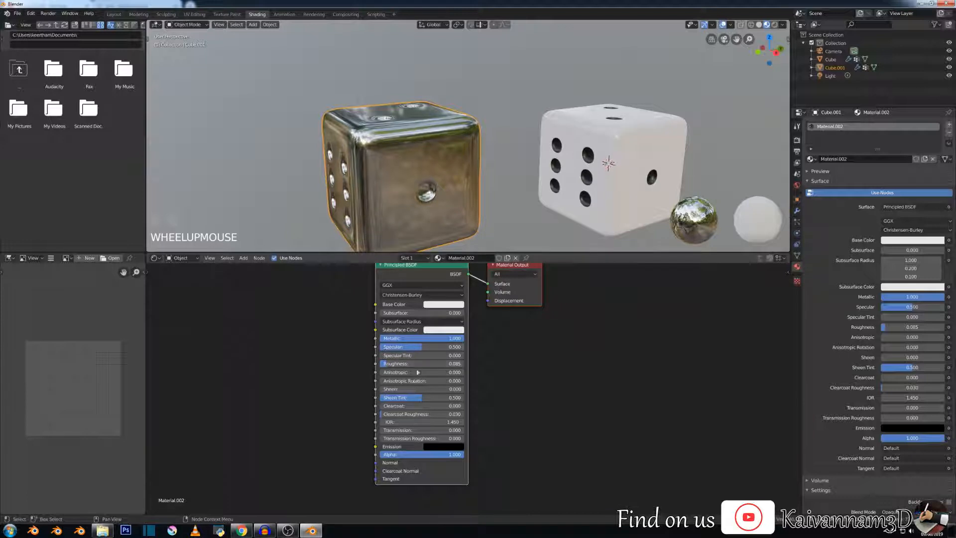
pyautogui.moveTo(386, 434); pyautogui.dragTo(463, 432)
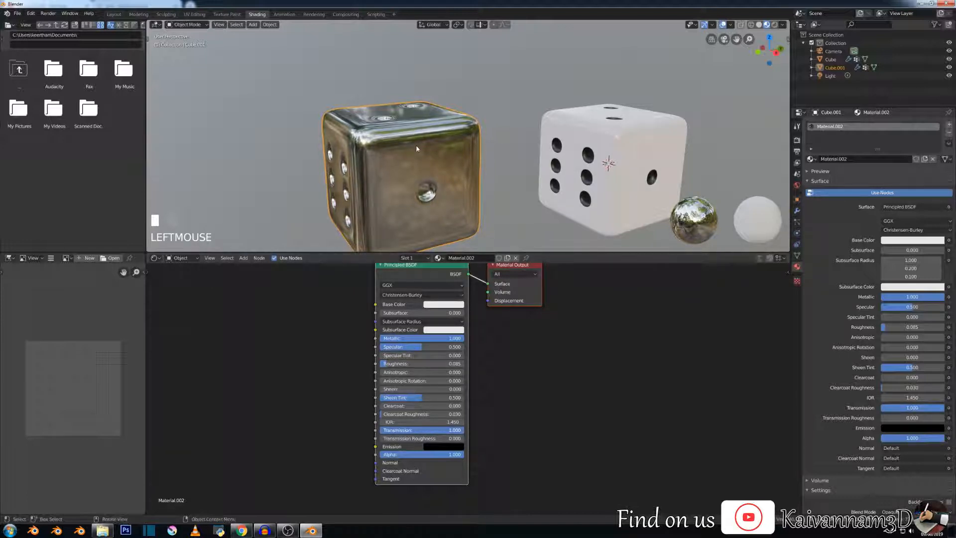
pyautogui.moveTo(448, 338); pyautogui.dragTo(381, 338)
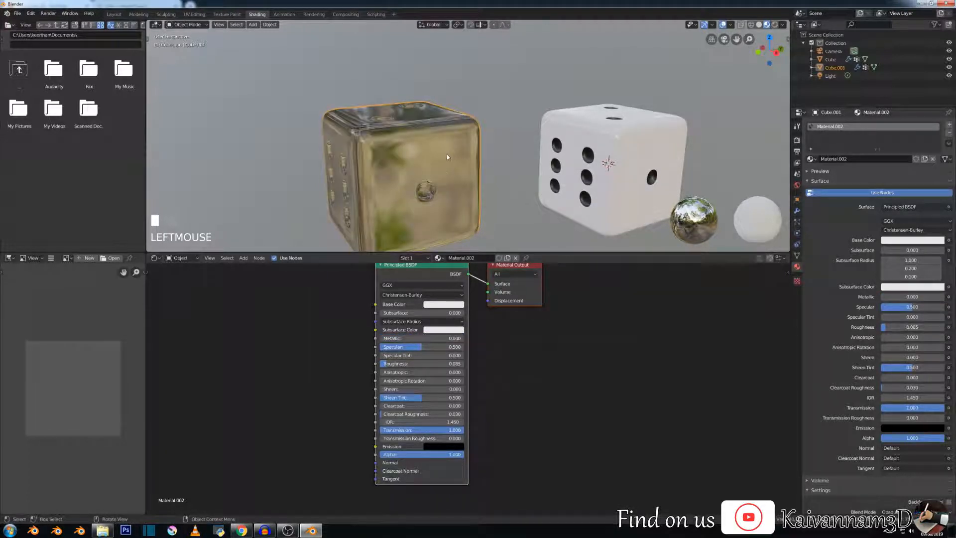
pyautogui.scroll(-2, 446, 154)
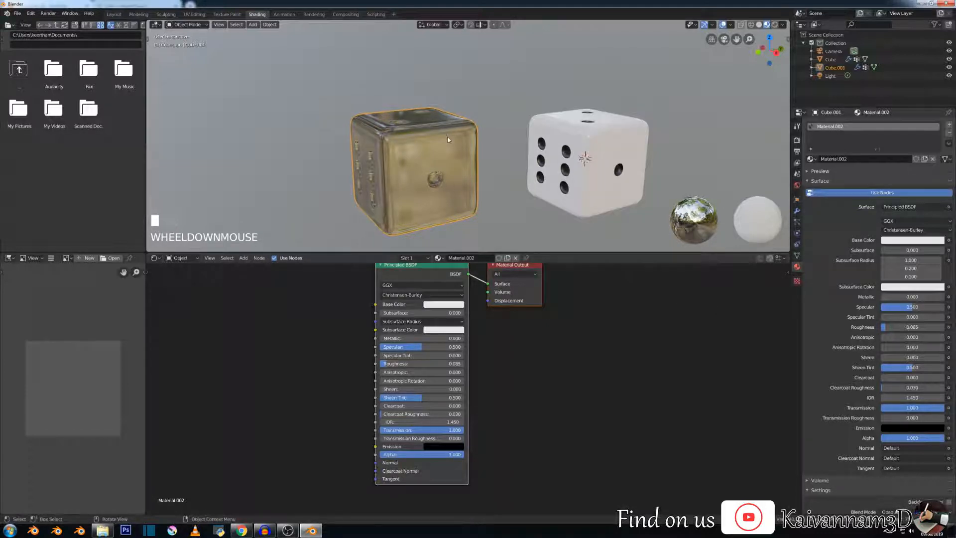
# Step: Delete the duplicated dice with the reflective material and select the remaining white dice
pyautogui.click(447, 140)
pyautogui.press('x')
pyautogui.click(439, 139)
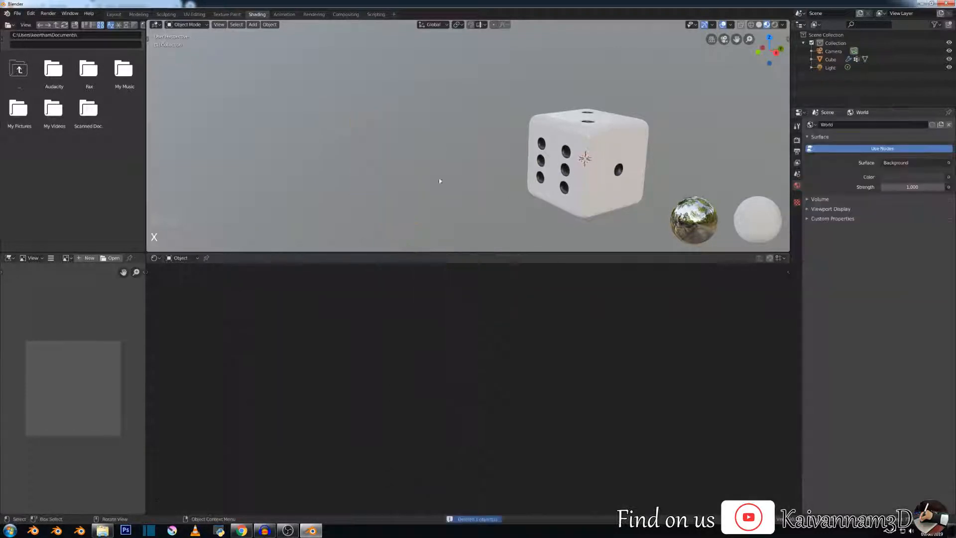
pyautogui.click(548, 147)
pyautogui.scroll(3, 516, 143)
pyautogui.scroll(-3, 631, 145)
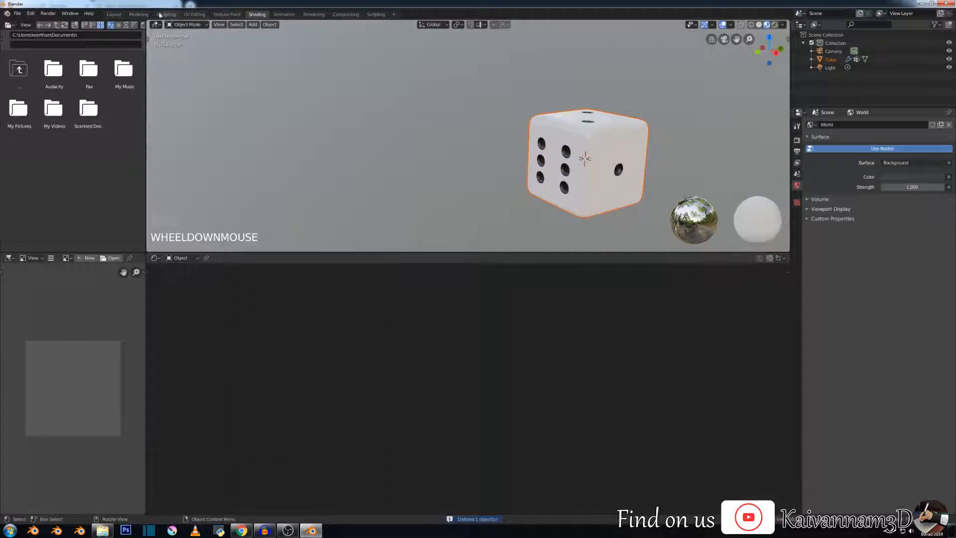
# Step: In the Layout workspace, add a plane at the origin and scale it up by about 10.6 as a floor
pyautogui.click(115, 14)
pyautogui.scroll(-3, 441, 149)
pyautogui.moveTo(442, 149); pyautogui.dragTo(438, 192, button='middle')
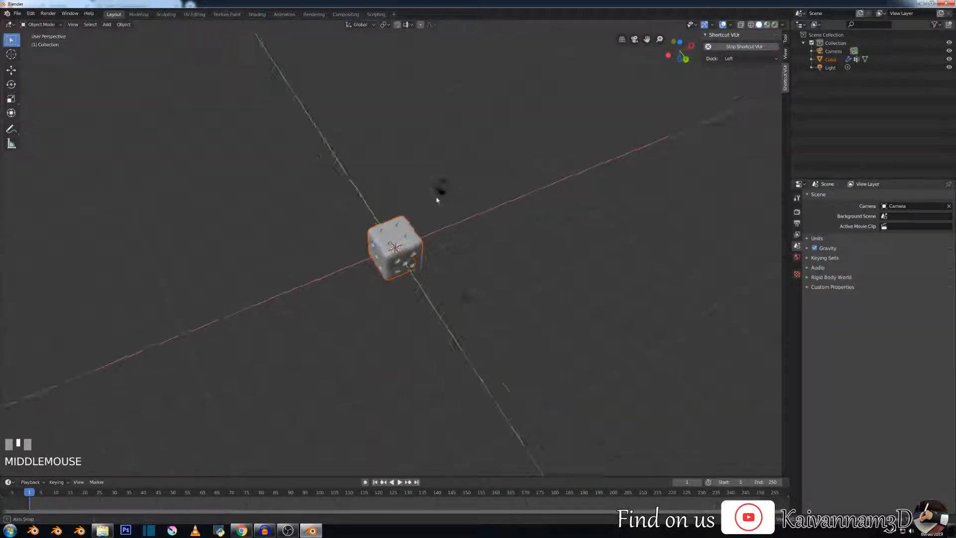
pyautogui.scroll(3, 433, 204)
pyautogui.press('KP_1')
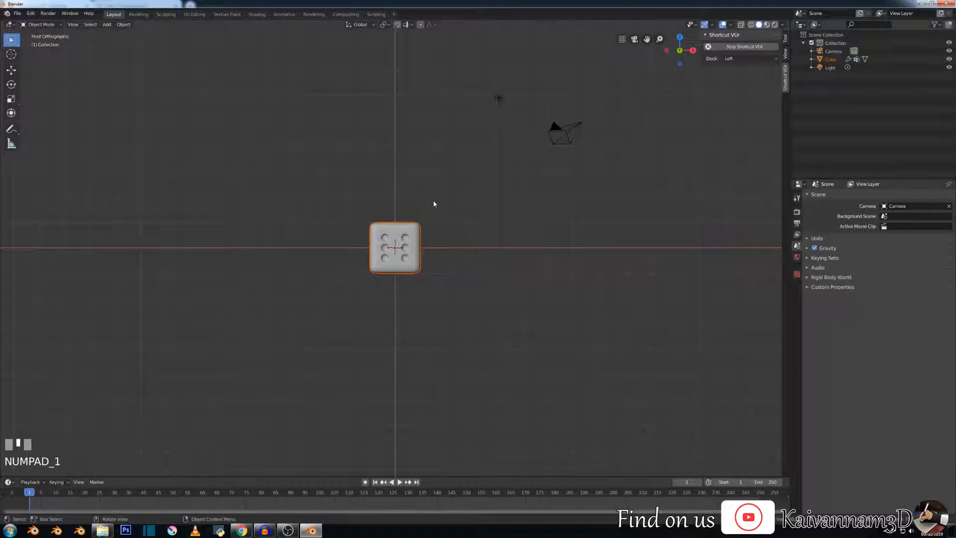
pyautogui.moveTo(439, 216); pyautogui.dragTo(403, 230, button='middle')
pyautogui.scroll(-2, 354, 220)
pyautogui.scroll(2, 404, 230)
pyautogui.hotkey('shift', 'a')
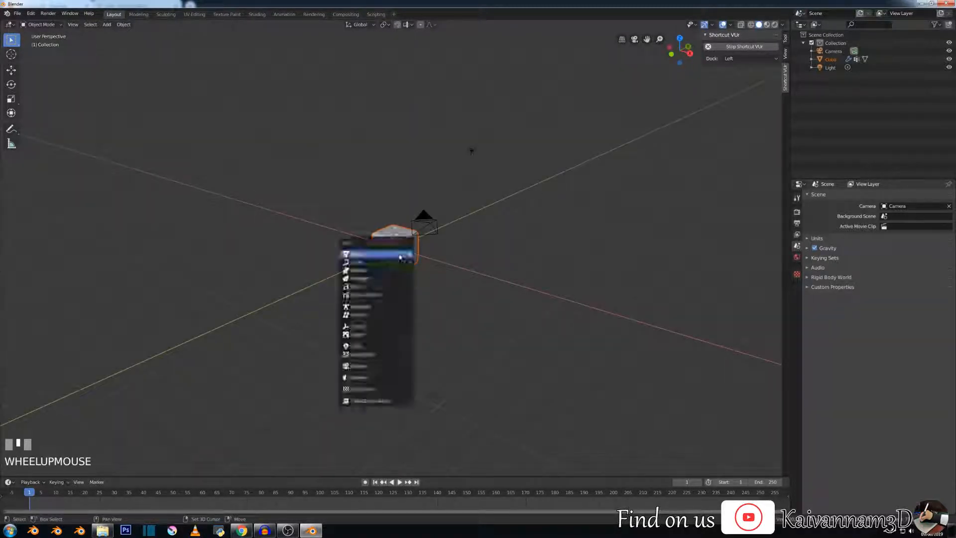
pyautogui.moveTo(400, 256)
pyautogui.click(430, 253)
pyautogui.press('s')
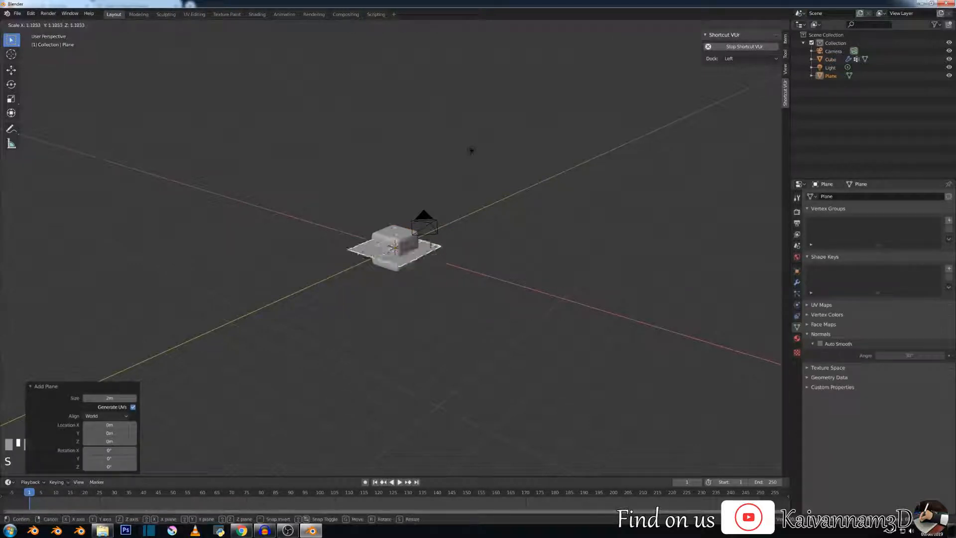
pyautogui.click(54, 233)
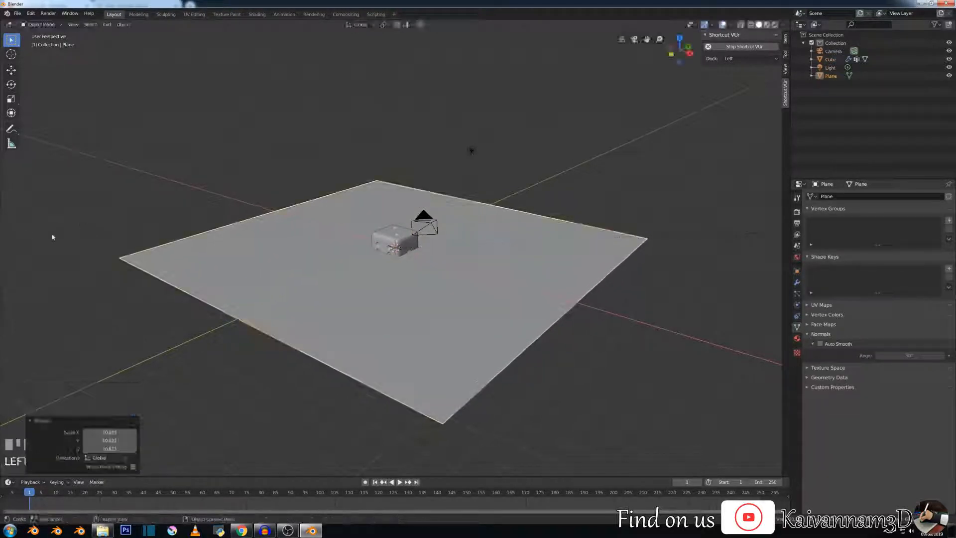
# Step: Raise the dice about 1.37 m along the Z axis so it stands above the floor plane
pyautogui.press('KP_0')
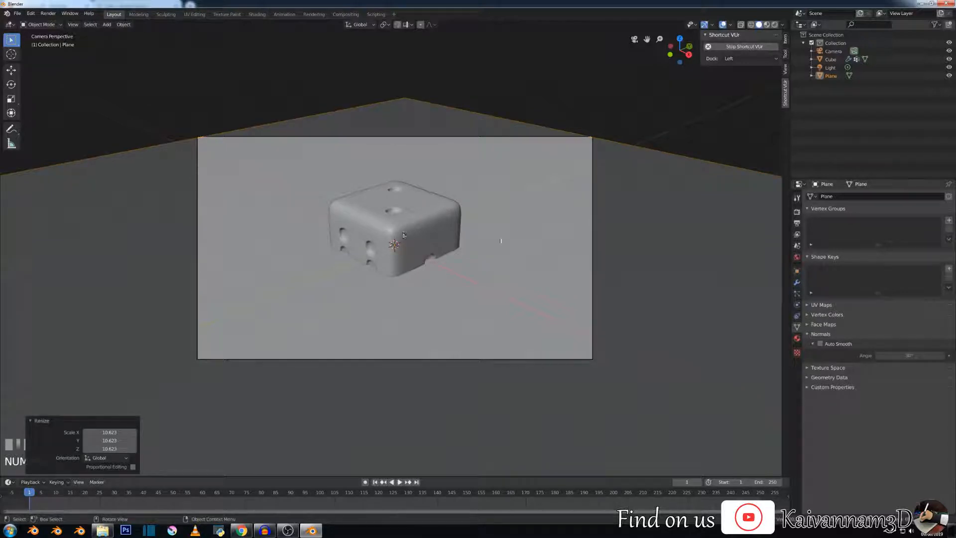
pyautogui.scroll(-6, 476, 238)
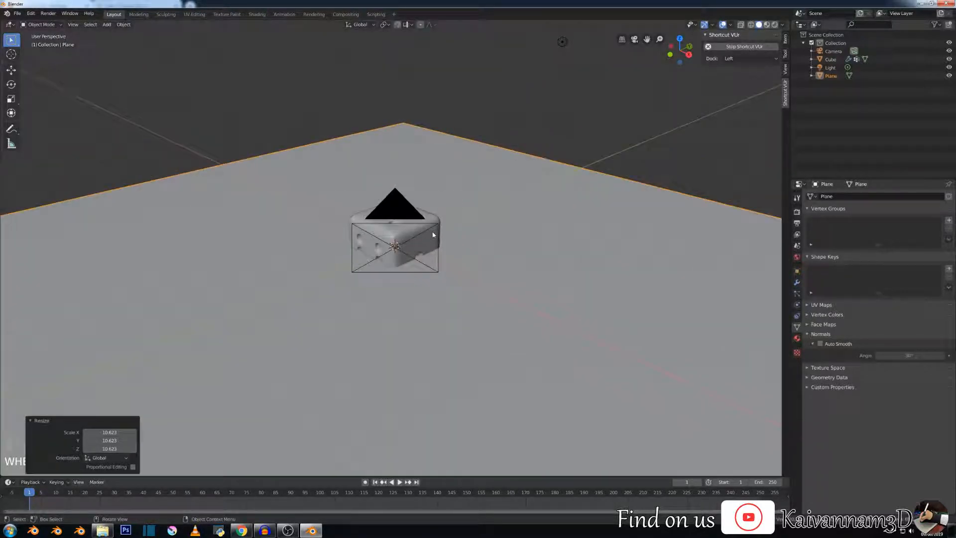
pyautogui.scroll(-5, 432, 235)
pyautogui.moveTo(422, 219)
pyautogui.mouseDown(button='middle')
pyautogui.moveTo(461, 207)
pyautogui.moveTo(427, 228)
pyautogui.mouseUp(button='middle')
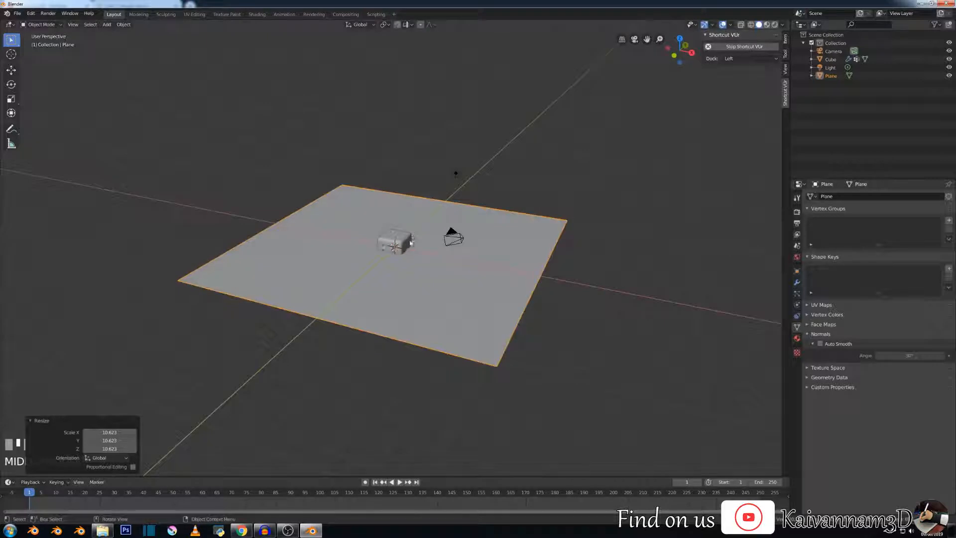
pyautogui.click(409, 243)
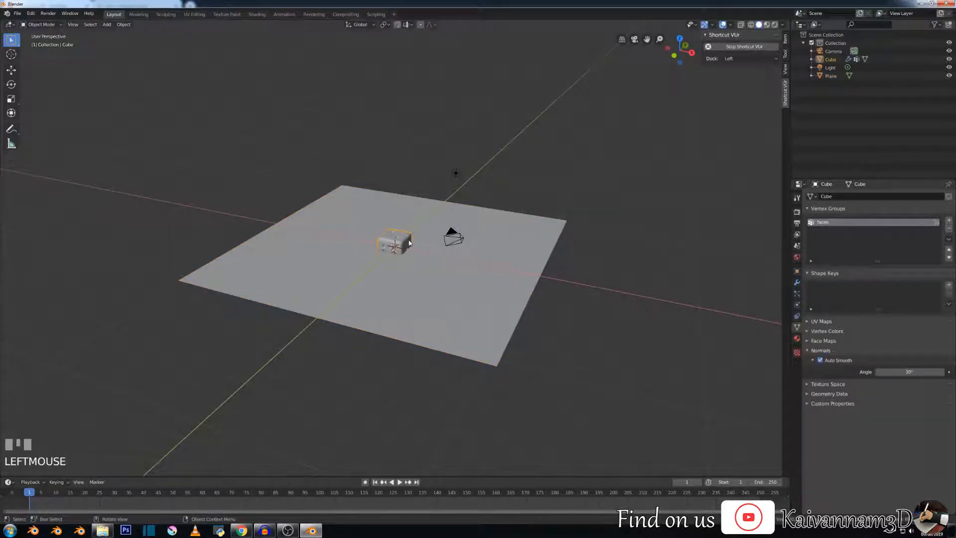
pyautogui.press('g')
pyautogui.press('z')
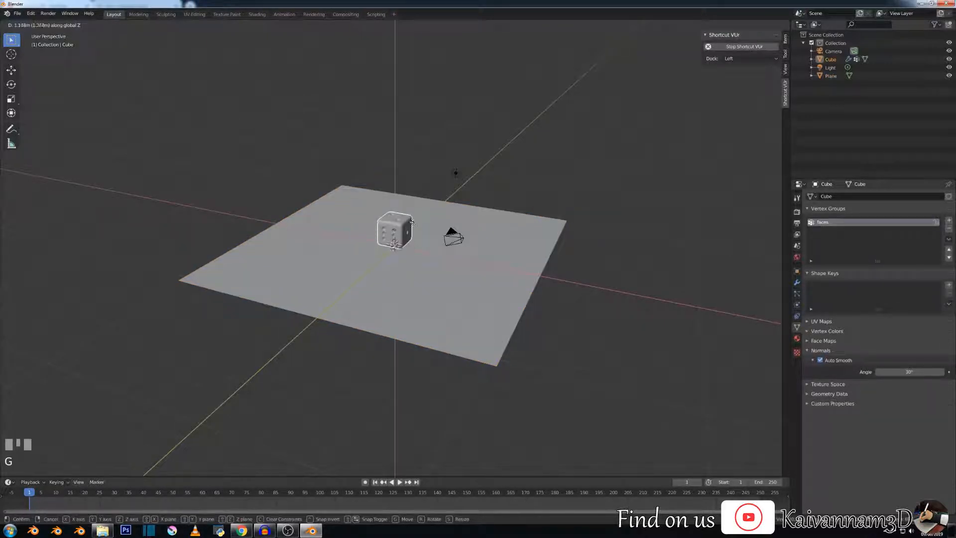
pyautogui.click(379, 225)
# Step: Duplicate the dice and place the copy beside the original, about 2.5 m away along X
pyautogui.moveTo(378, 226); pyautogui.dragTo(412, 220, button='middle')
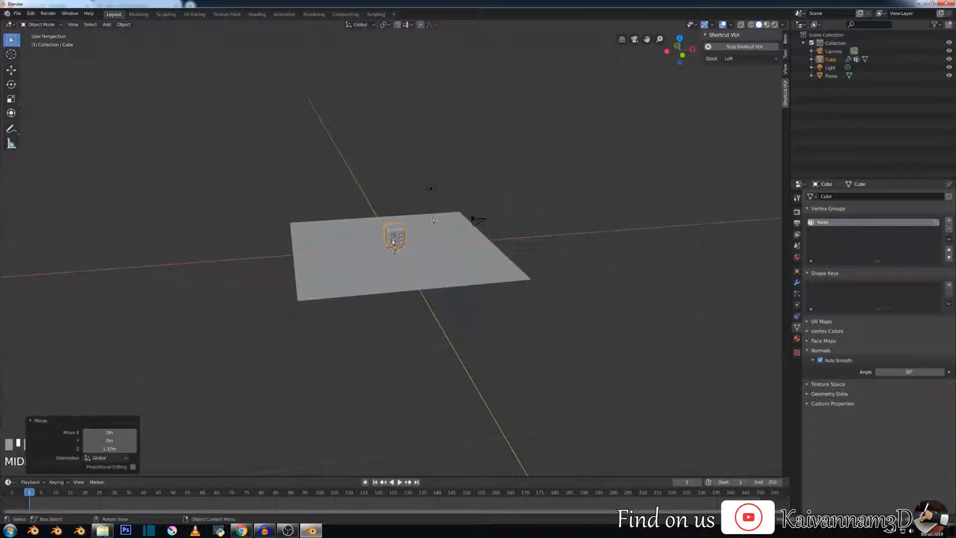
pyautogui.scroll(3, 395, 242)
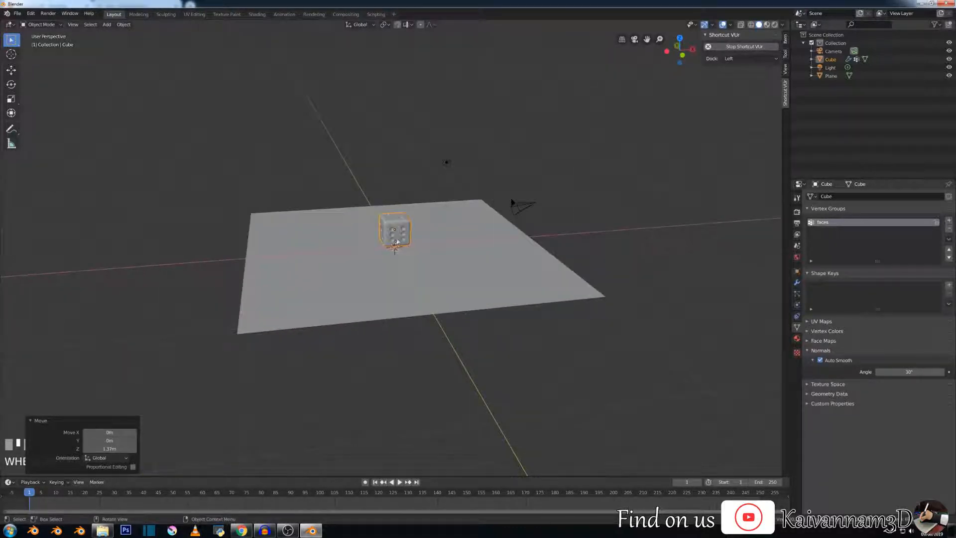
pyautogui.hotkey('shift', 'd')
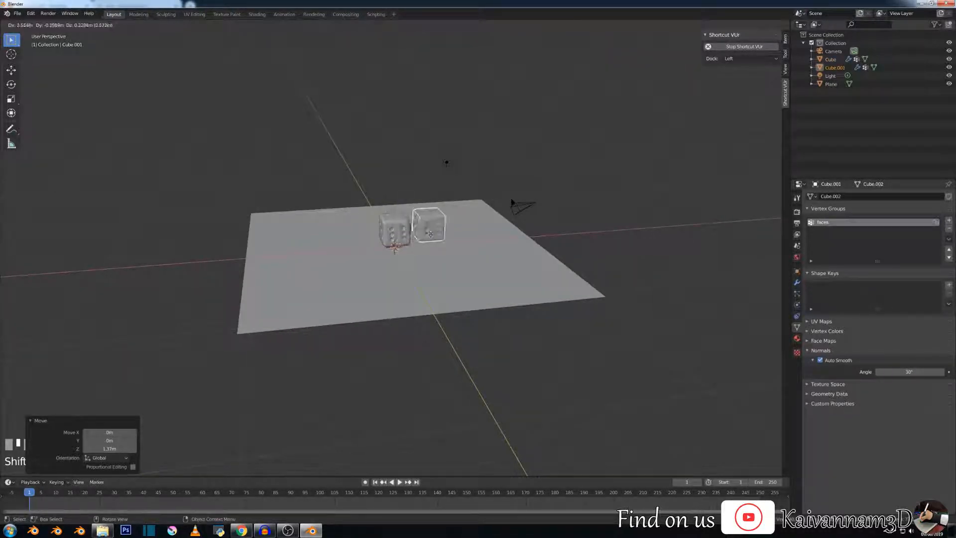
pyautogui.click(430, 233)
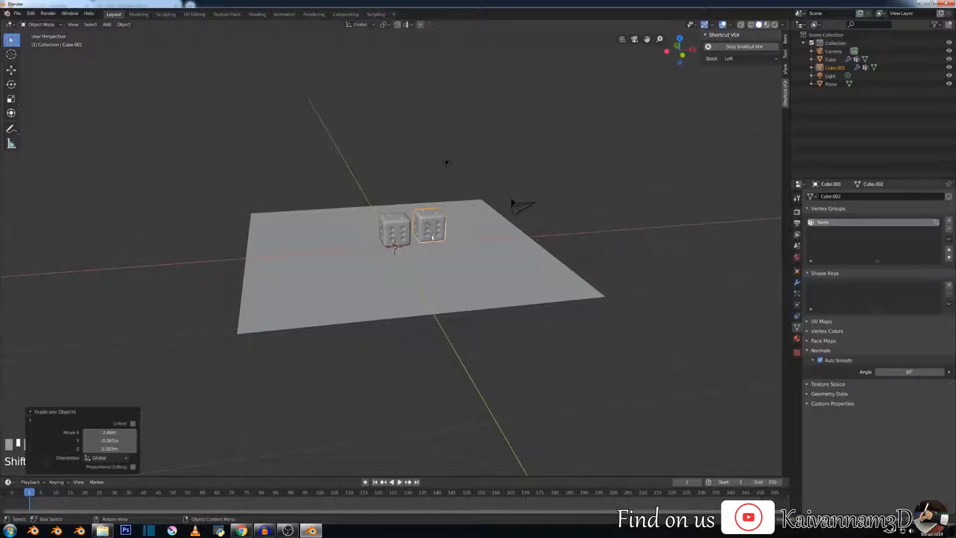
pyautogui.scroll(2, 433, 228)
pyautogui.scroll(-1, 433, 228)
# Step: Select both dice, move them about 9.14 m in X, 1.67 m in Y and 9.05 m in Z, and check the camera view
pyautogui.click(407, 230)
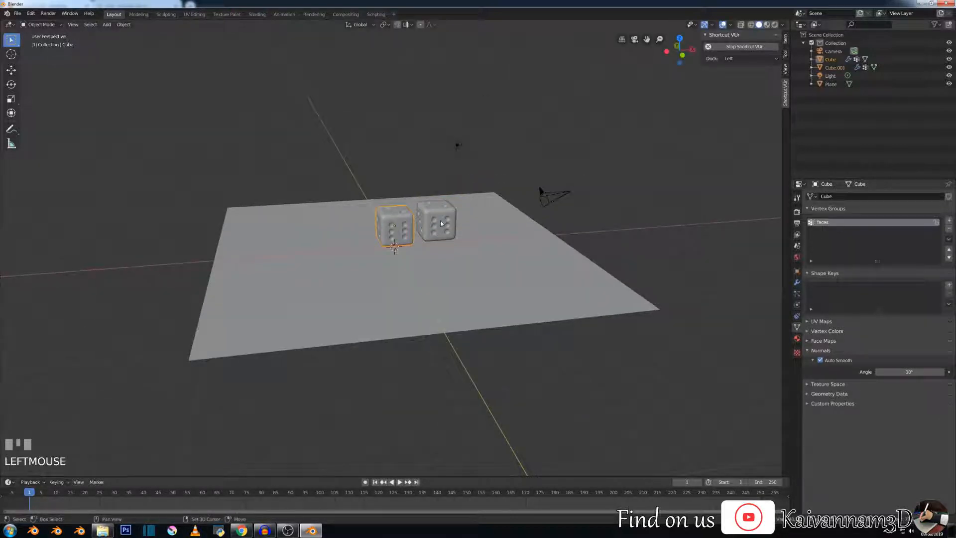
pyautogui.keyDown('shift'); pyautogui.click(413, 233); pyautogui.keyUp('shift')
pyautogui.moveTo(411, 233); pyautogui.dragTo(546, 85)
pyautogui.moveTo(547, 85); pyautogui.dragTo(489, 141, button='middle')
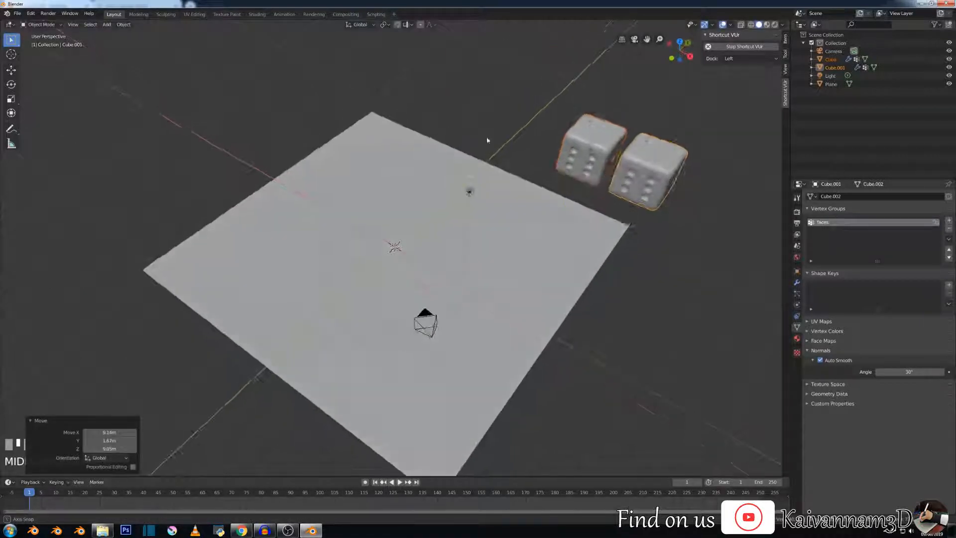
pyautogui.press('KP_0')
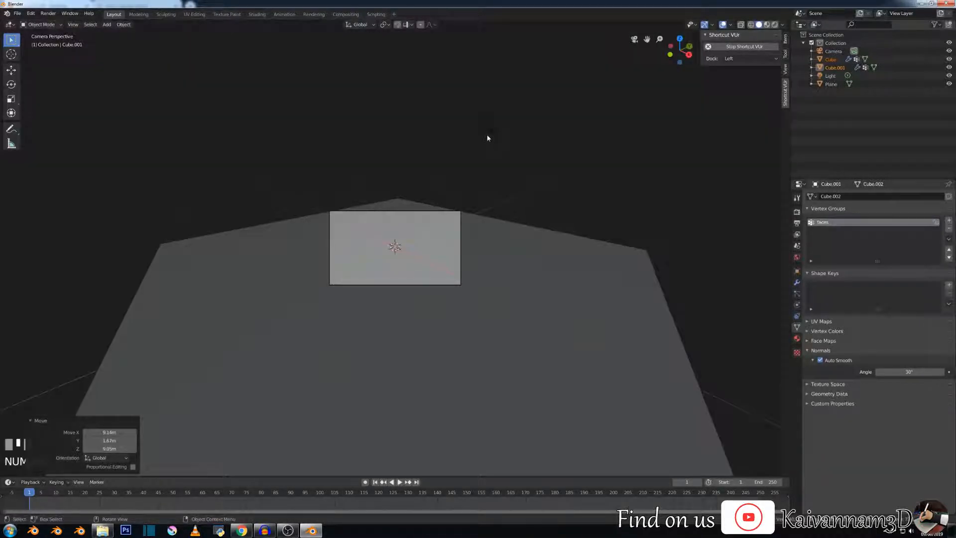
pyautogui.scroll(5, 448, 240)
pyautogui.scroll(-5, 450, 236)
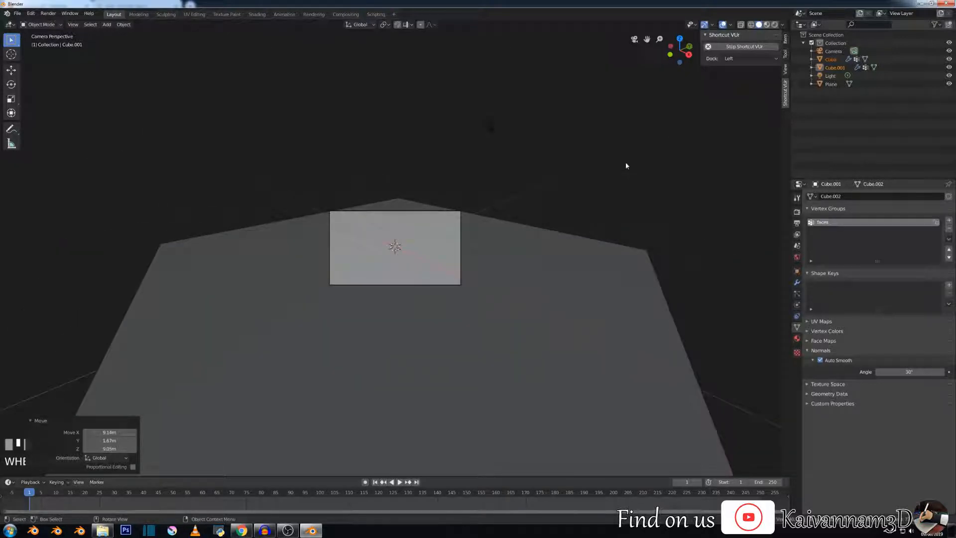
pyautogui.scroll(5, 491, 247)
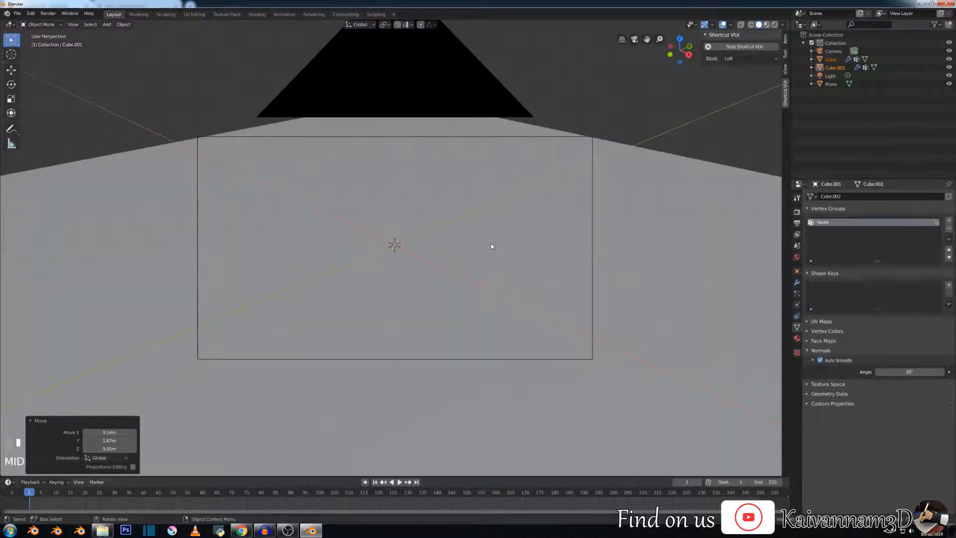
# Step: Duplicate the floor plane with an offset of about 2.8 m in X, 0.98 m in Y and 1.29 m in Z
pyautogui.moveTo(488, 248); pyautogui.dragTo(579, 84, button='middle')
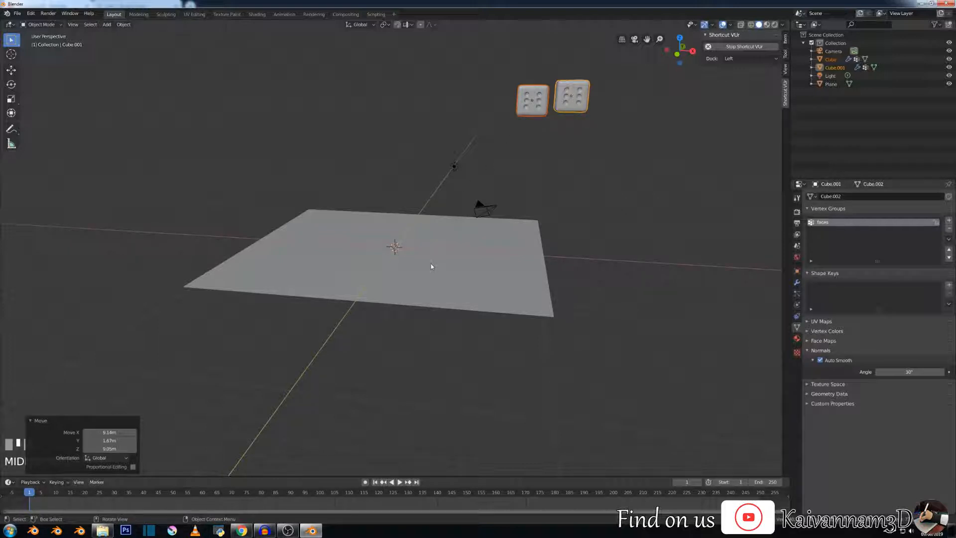
pyautogui.click(446, 270)
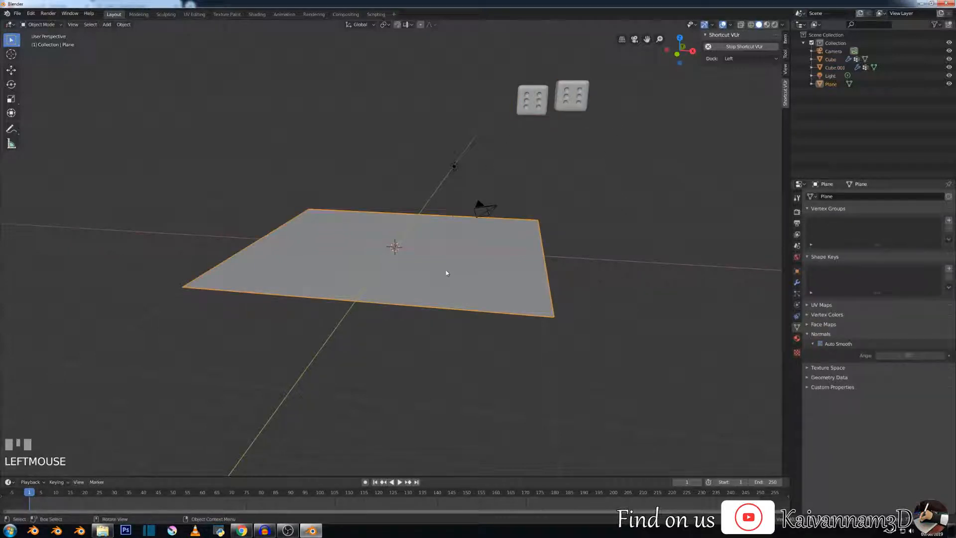
pyautogui.hotkey('shift', 'd')
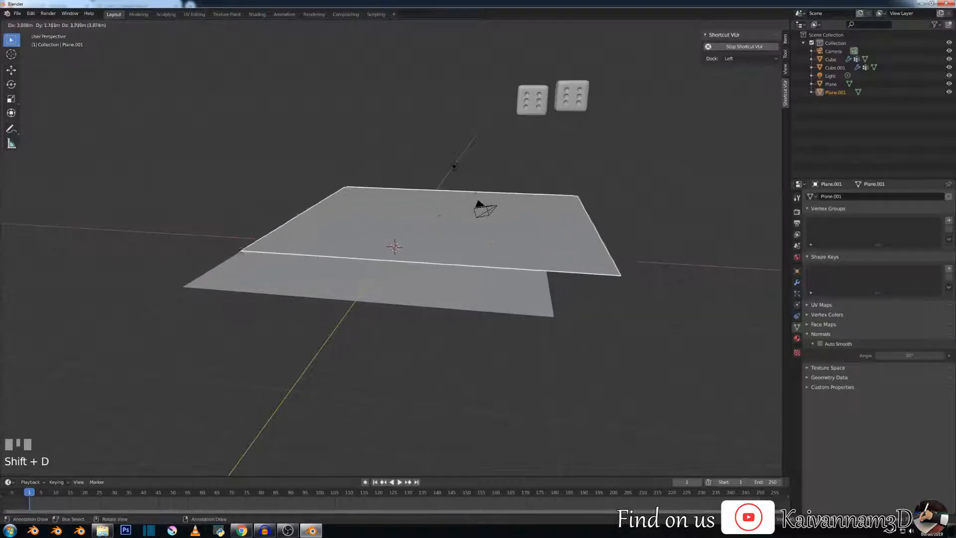
pyautogui.click(482, 256)
pyautogui.write('g')
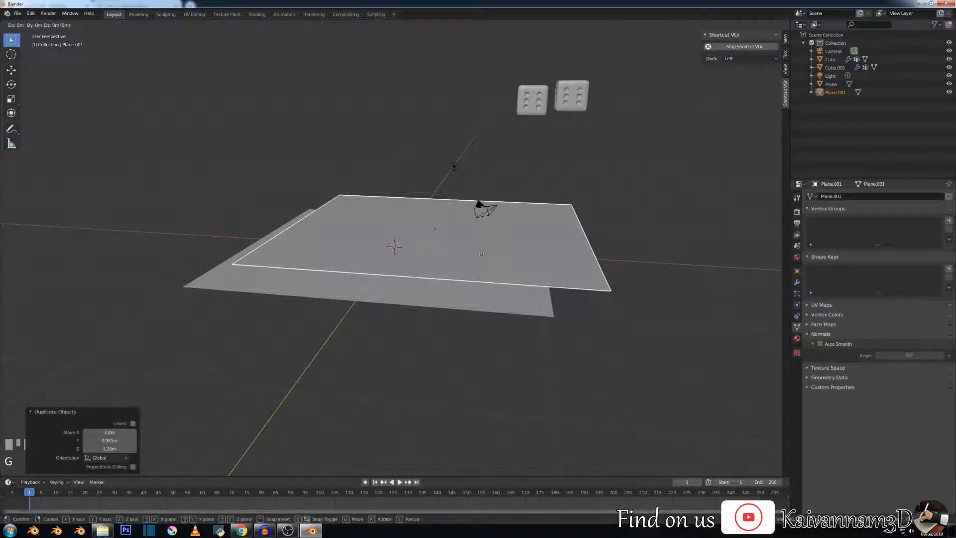
pyautogui.write('1')
pyautogui.rightClick(534, 180)
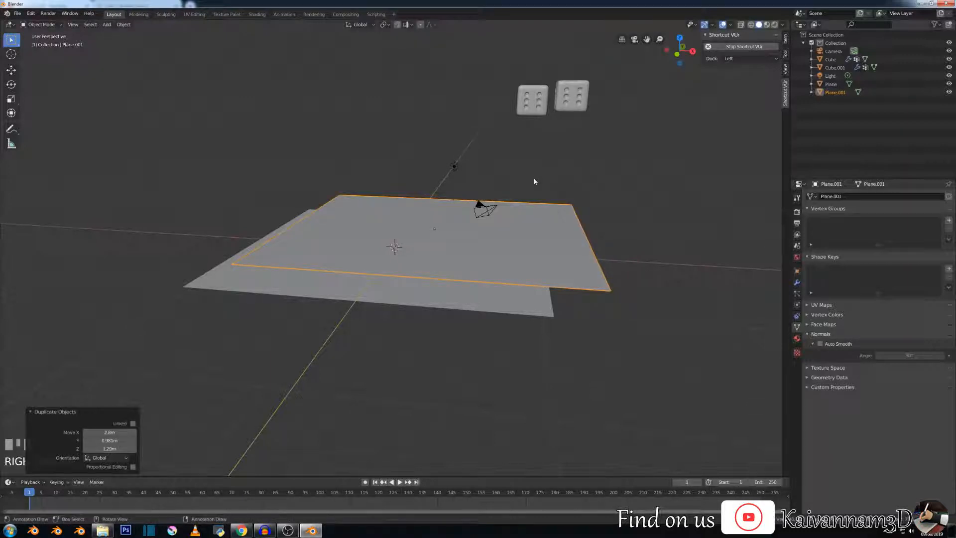
# Step: Move the duplicated plane about 8.4 m along X, raise it slightly, and rotate it into a sloped ramp in the front view
pyautogui.press('KP_1')
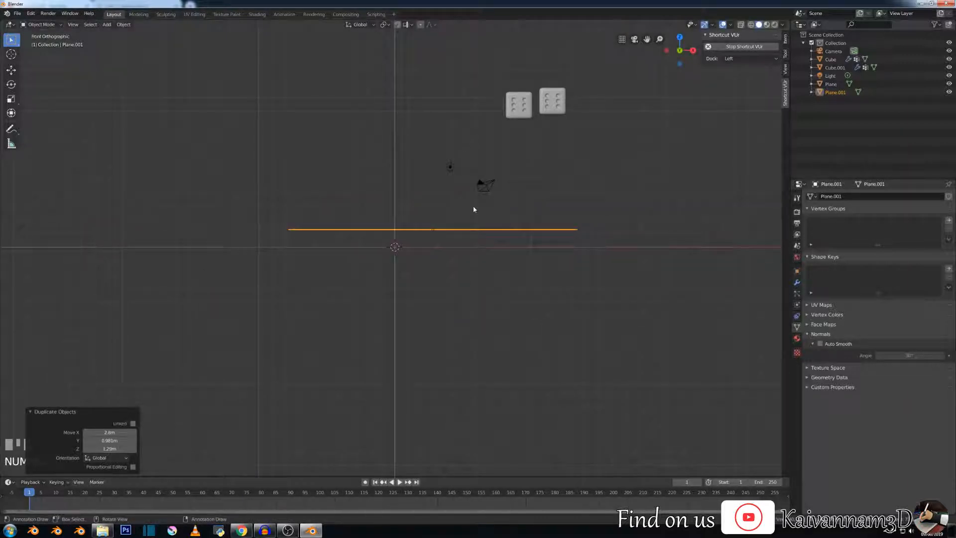
pyautogui.press('g')
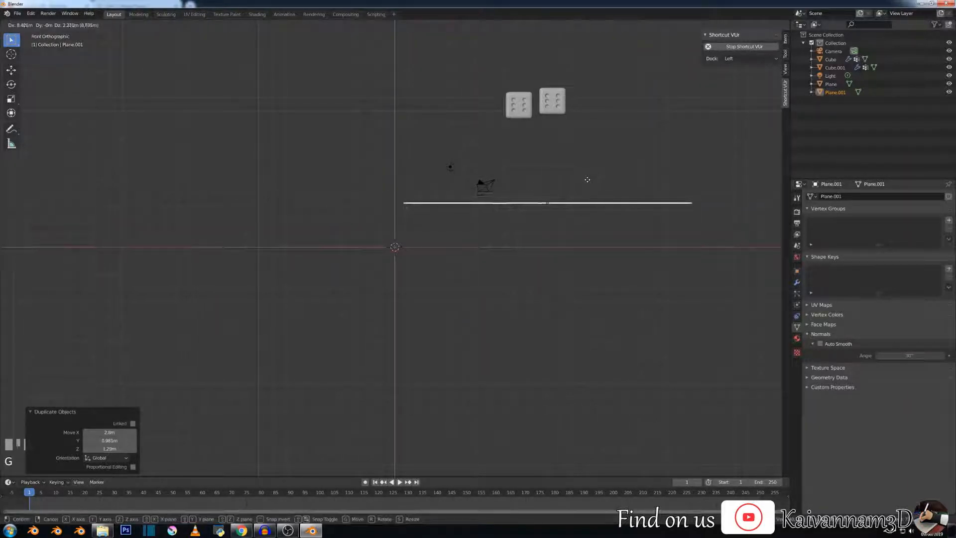
pyautogui.click(587, 179)
pyautogui.press('r')
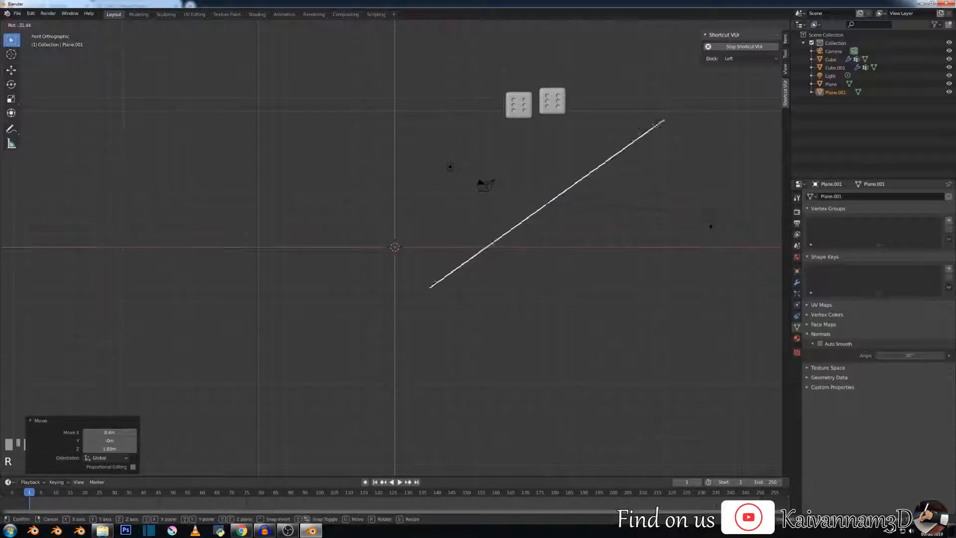
pyautogui.click(714, 186)
# Step: Scale the sloped plane to about 0.474 and move it about 1.59 m in X and 1.24 m in Z
pyautogui.press('s')
pyautogui.click(614, 209)
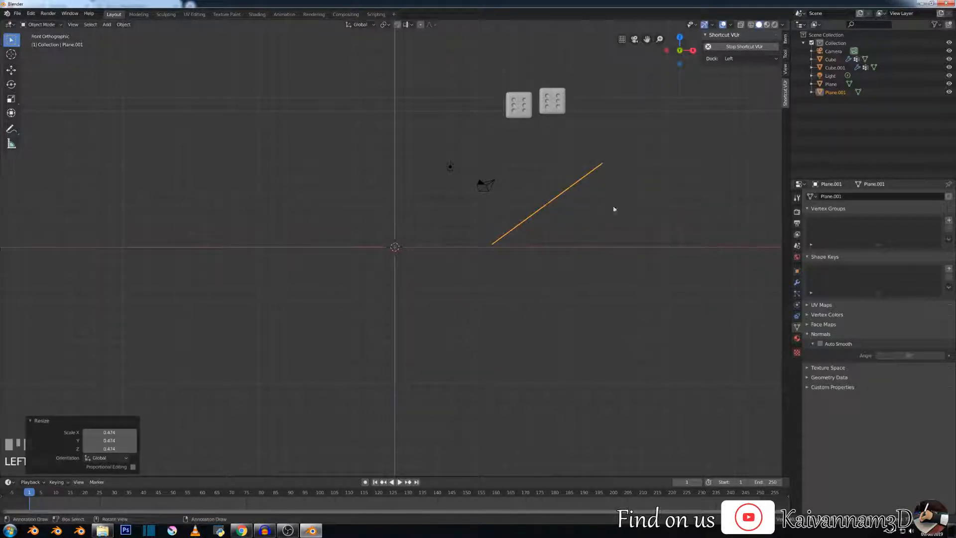
pyautogui.press('g')
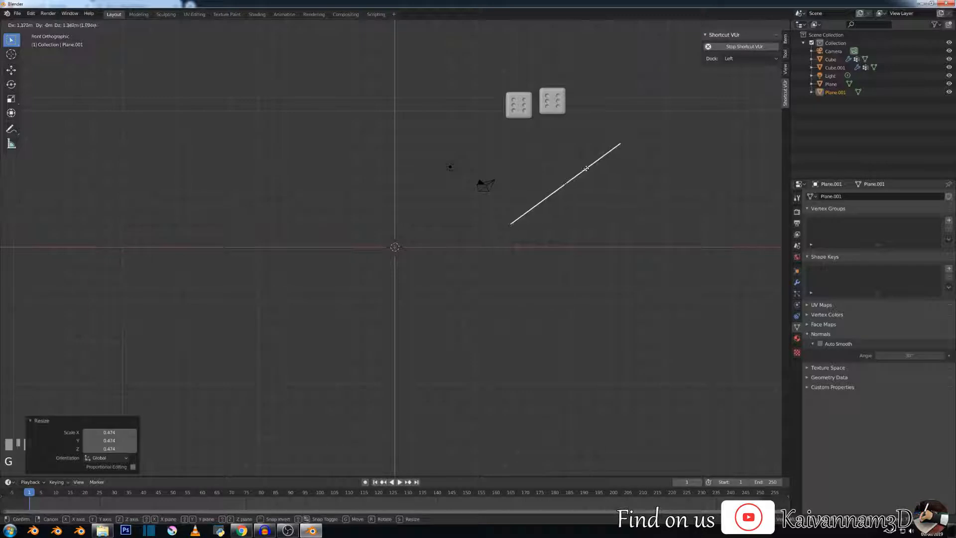
pyautogui.click(587, 173)
pyautogui.moveTo(587, 172); pyautogui.dragTo(597, 242, button='middle')
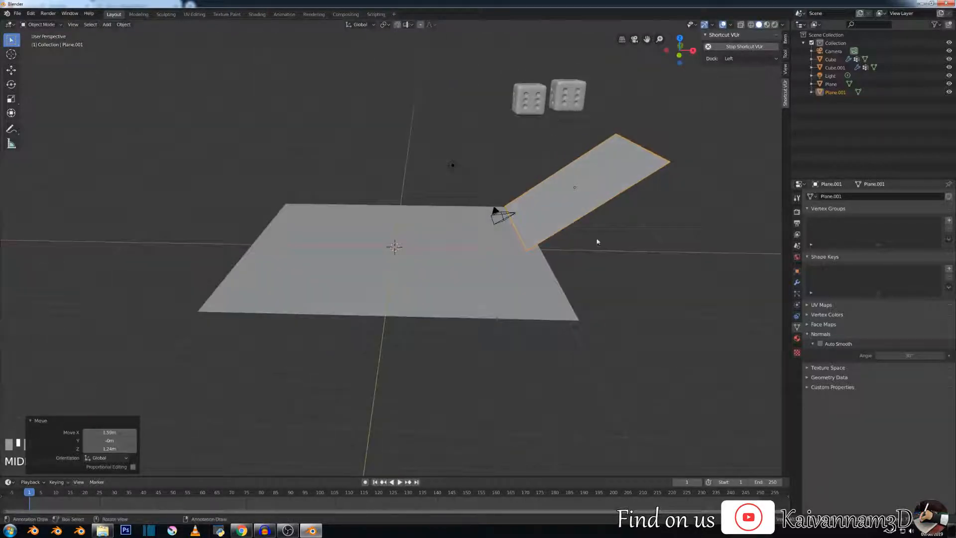
pyautogui.moveTo(404, 256); pyautogui.dragTo(376, 252, button='middle')
# Step: Select both dice in the top view and move them over the middle of the sloped plane
pyautogui.press('KP_7')
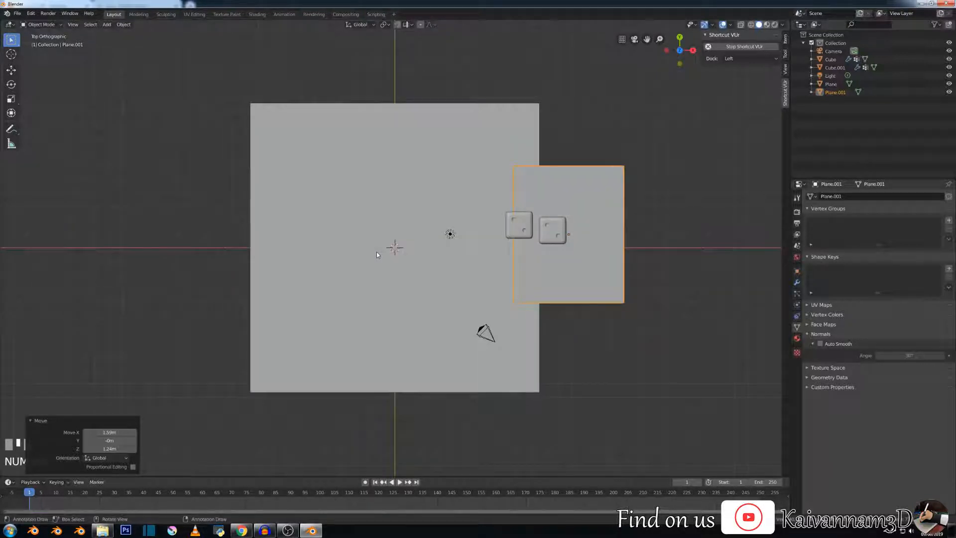
pyautogui.click(552, 230)
pyautogui.keyDown('shift'); pyautogui.click(519, 225); pyautogui.keyUp('shift')
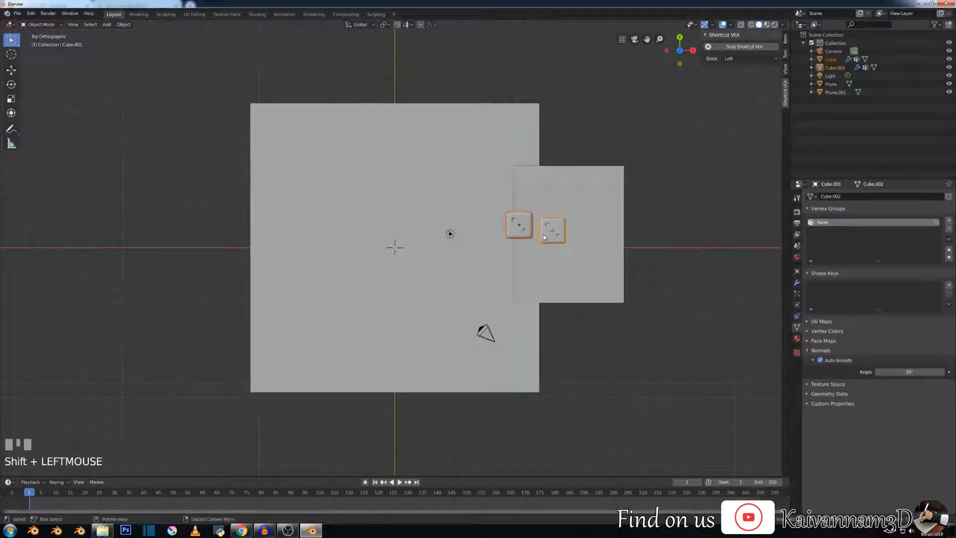
pyautogui.press('g')
pyautogui.click(580, 244)
pyautogui.moveTo(580, 243); pyautogui.dragTo(519, 222, button='middle')
# Step: Add rigid body physics to the large floor plane and set its type to Passive
pyautogui.click(458, 277)
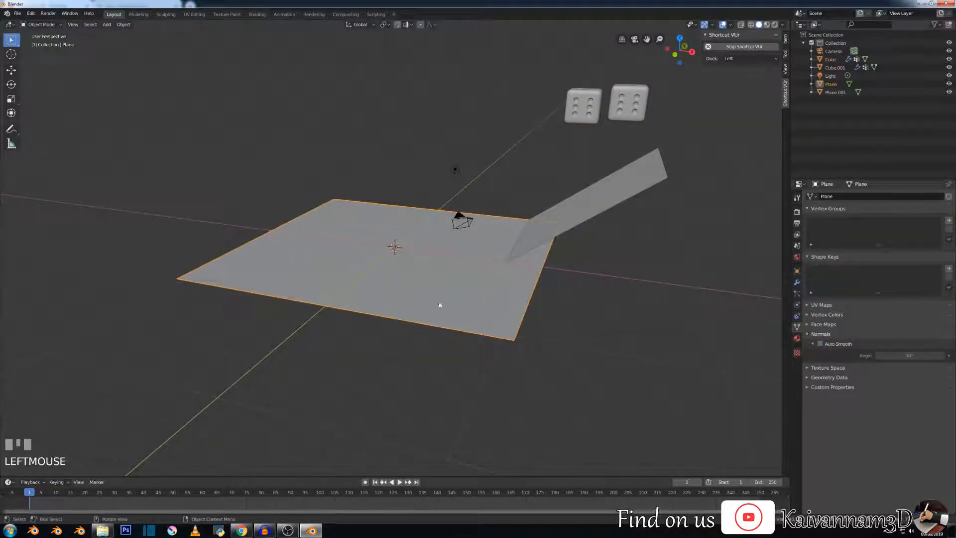
pyautogui.click(797, 306)
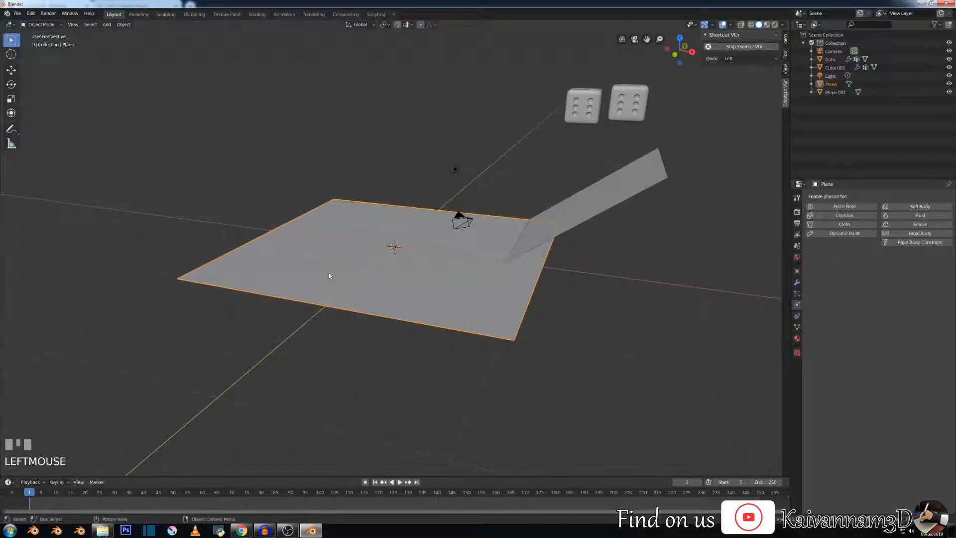
pyautogui.click(918, 233)
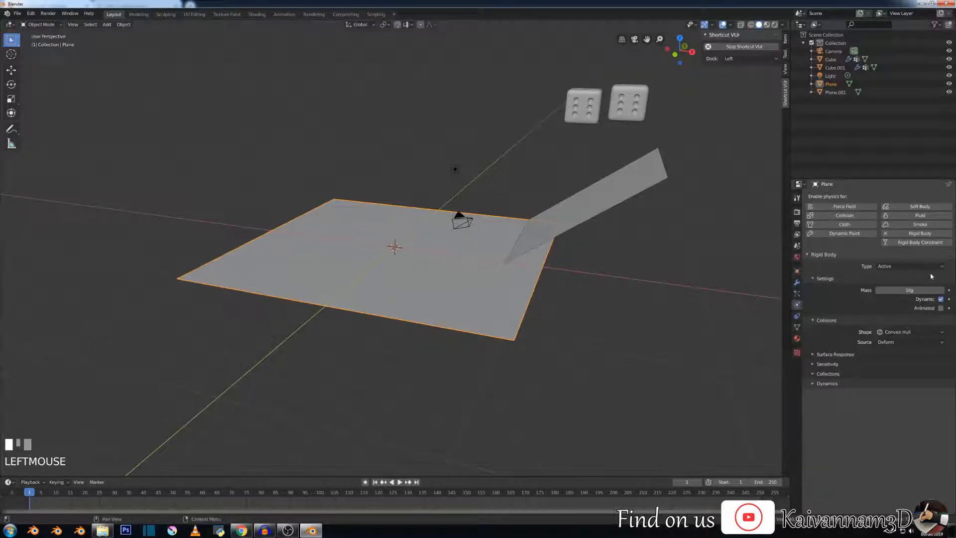
pyautogui.click(898, 267)
pyautogui.click(896, 287)
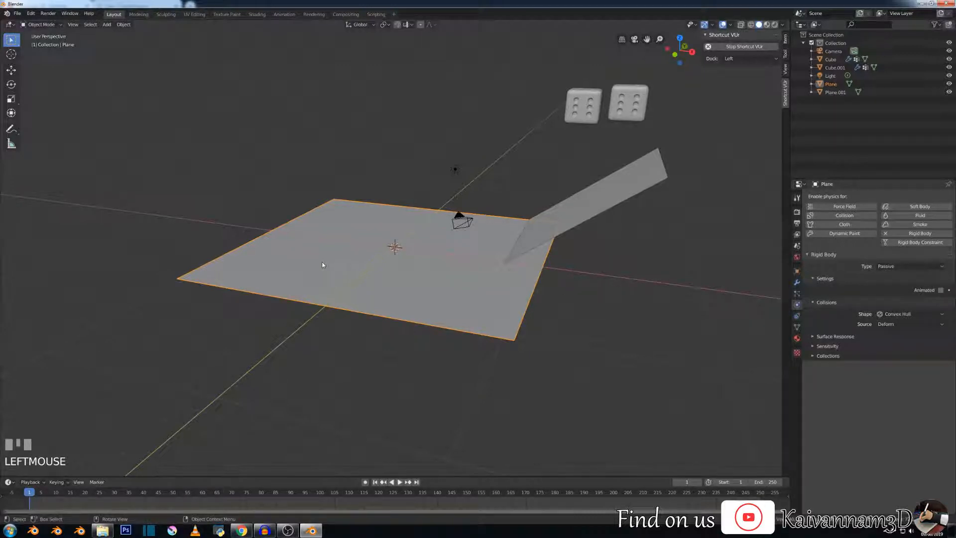
# Step: Give the sloped plane a rigid body of type Passive
pyautogui.click(580, 219)
pyautogui.click(892, 268)
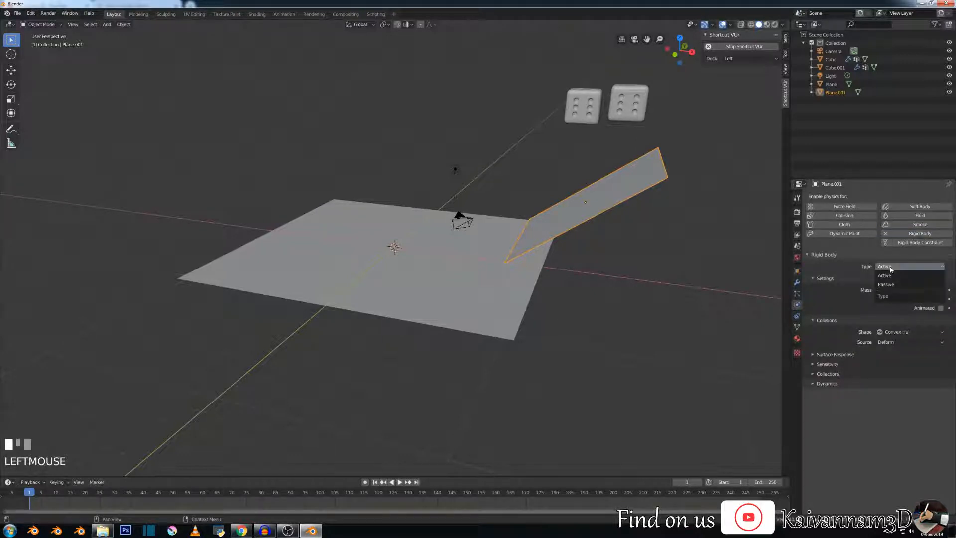
pyautogui.click(886, 284)
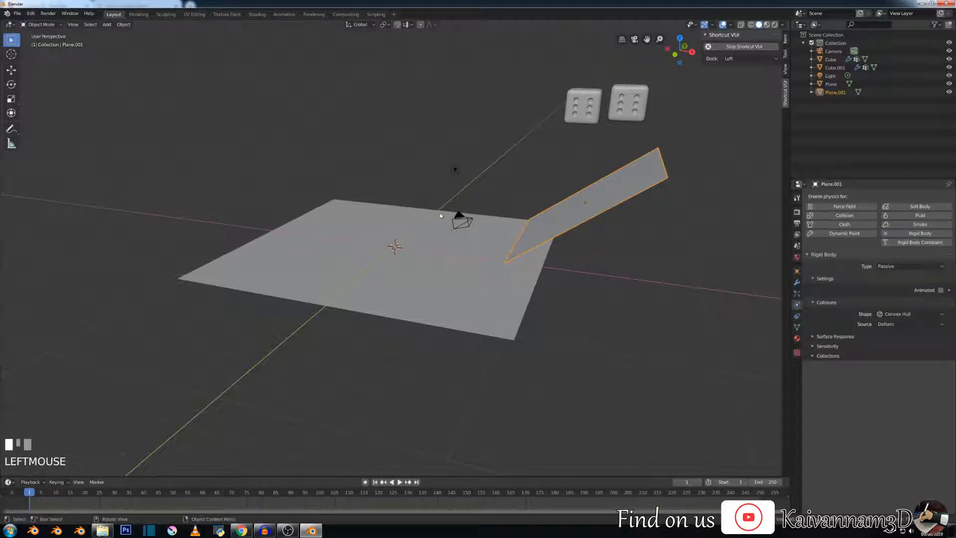
# Step: Add an active rigid body to the original dice and set its mass to 20 kg
pyautogui.click(590, 103)
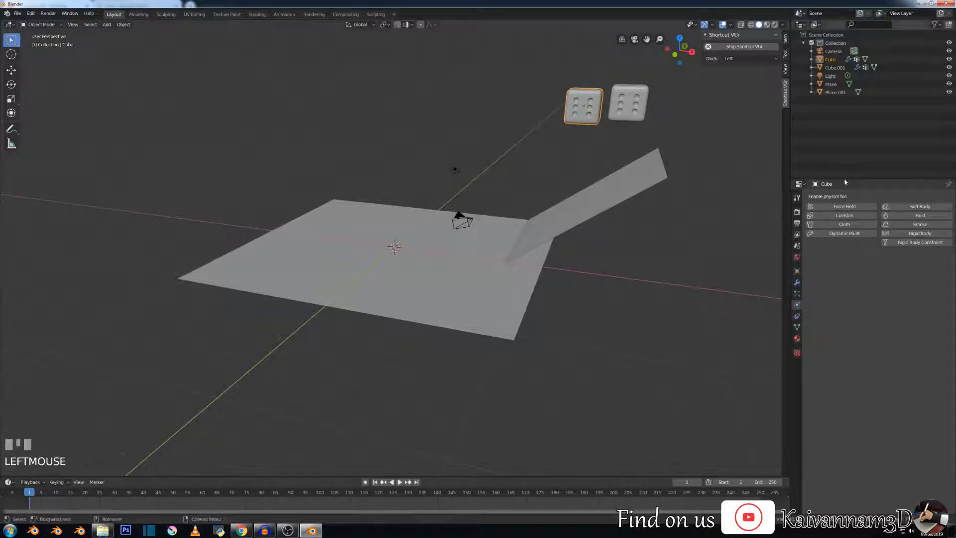
pyautogui.click(920, 233)
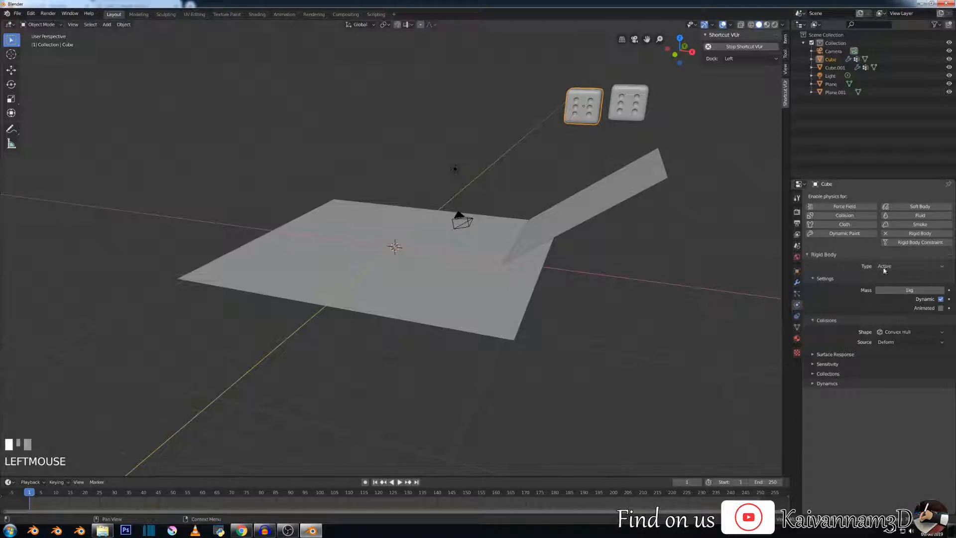
pyautogui.click(896, 291)
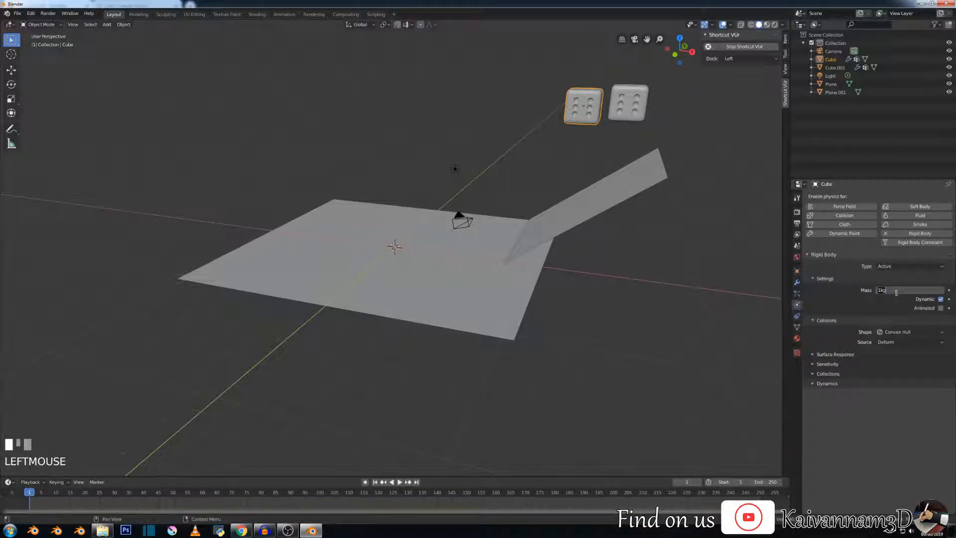
pyautogui.press('Return')
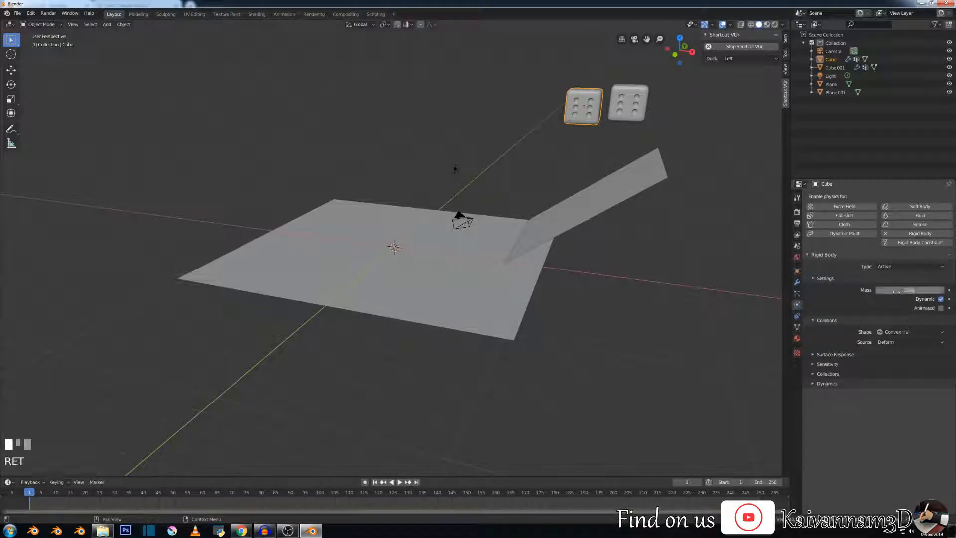
# Step: Set the original dice's collision shape to Box and expand its Sensitivity, Collections and Surface Response settings
pyautogui.click(891, 331)
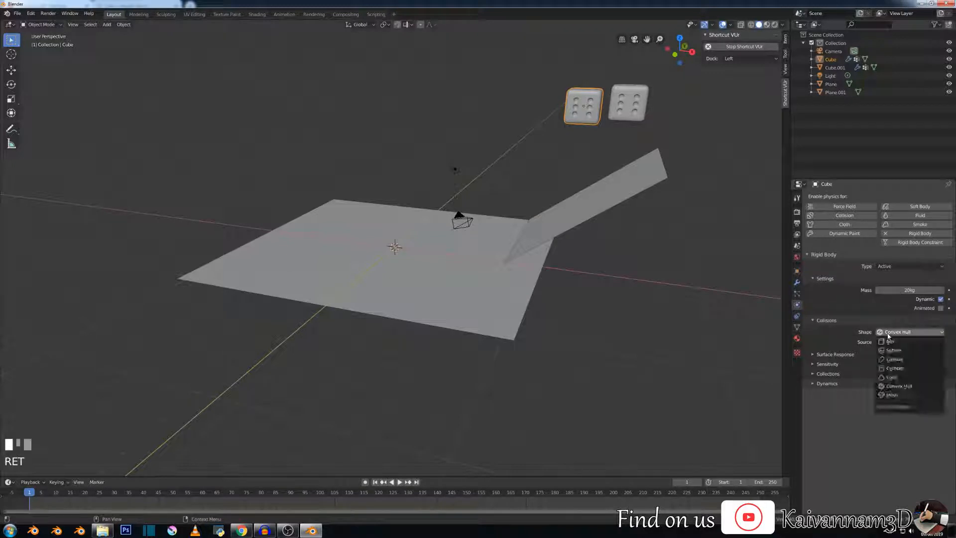
pyautogui.click(892, 331)
pyautogui.click(884, 350)
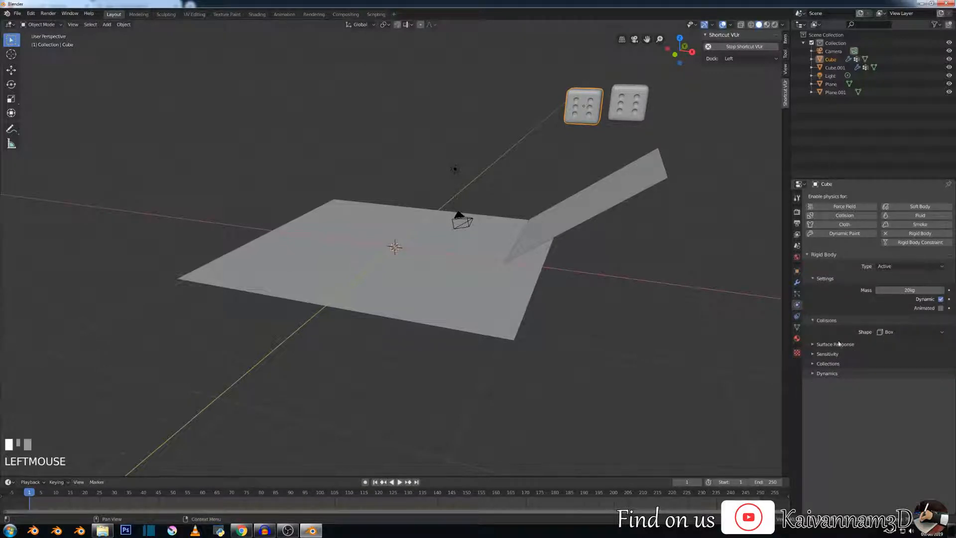
pyautogui.click(824, 354)
pyautogui.click(824, 387)
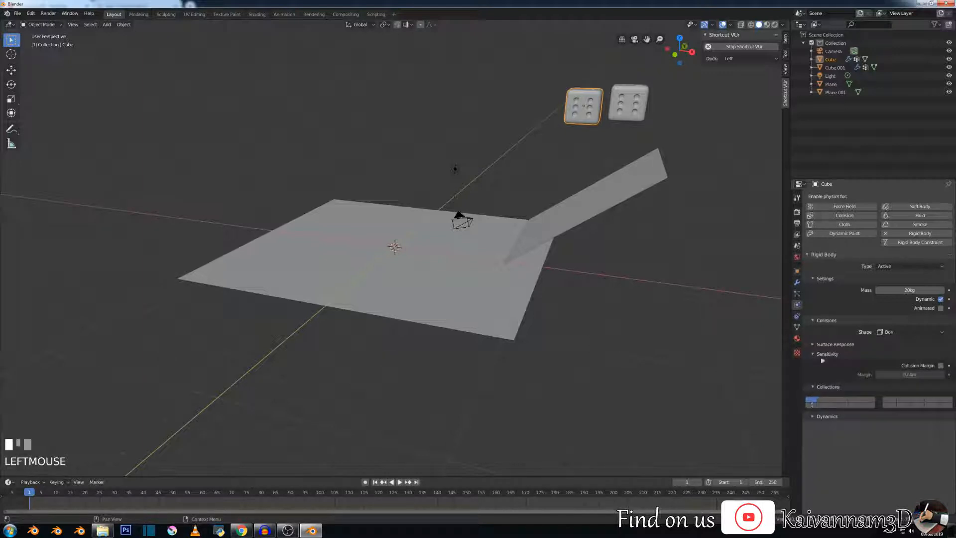
pyautogui.click(817, 345)
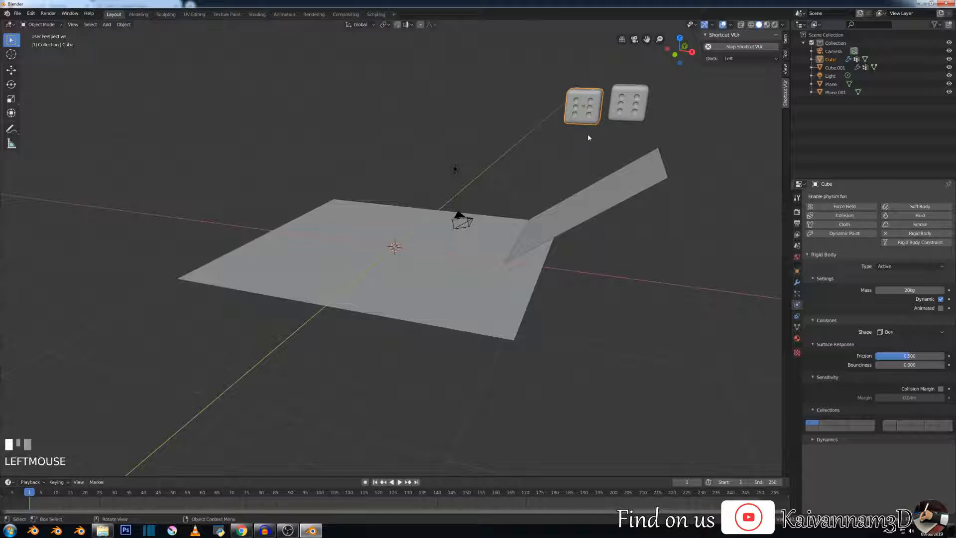
# Step: Add an active rigid body to the second dice and compare its settings with those of the original dice
pyautogui.click(621, 101)
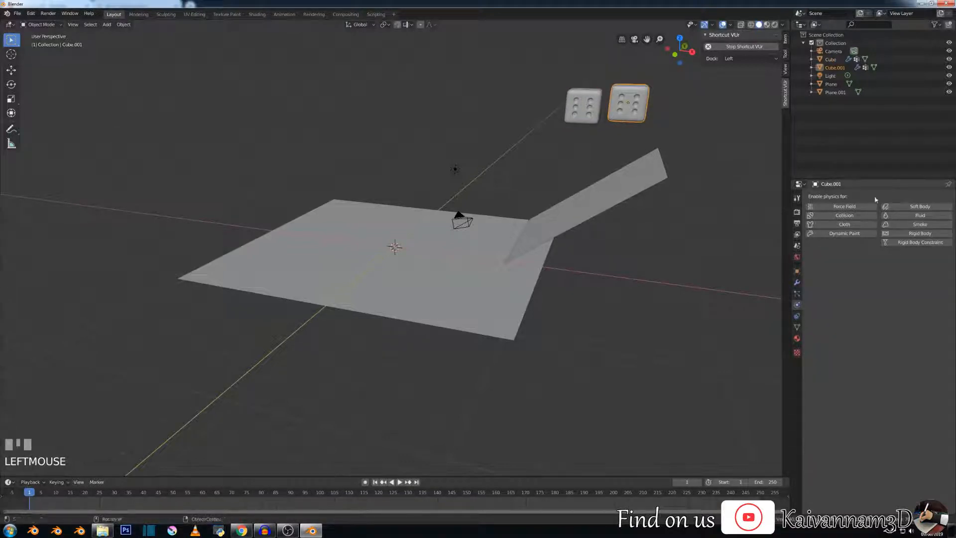
pyautogui.click(911, 234)
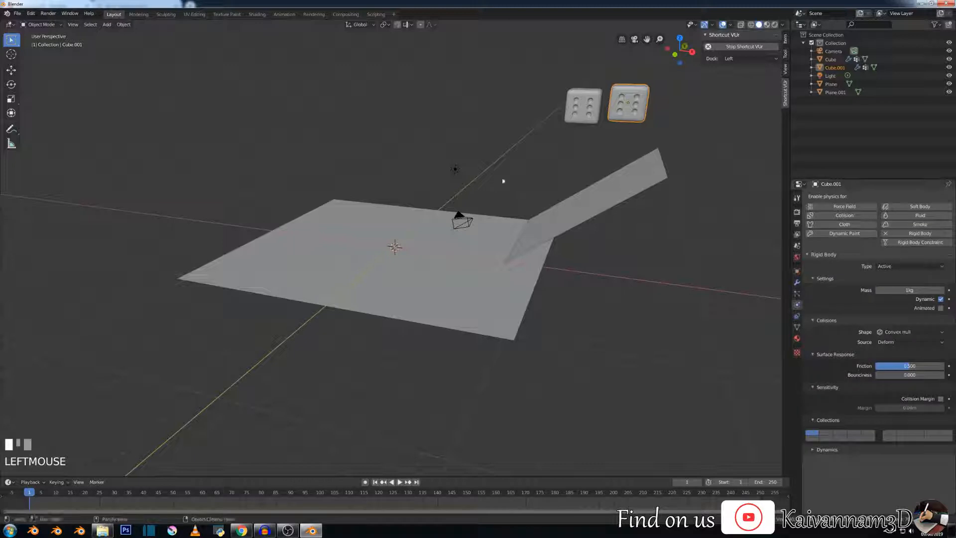
pyautogui.click(596, 120)
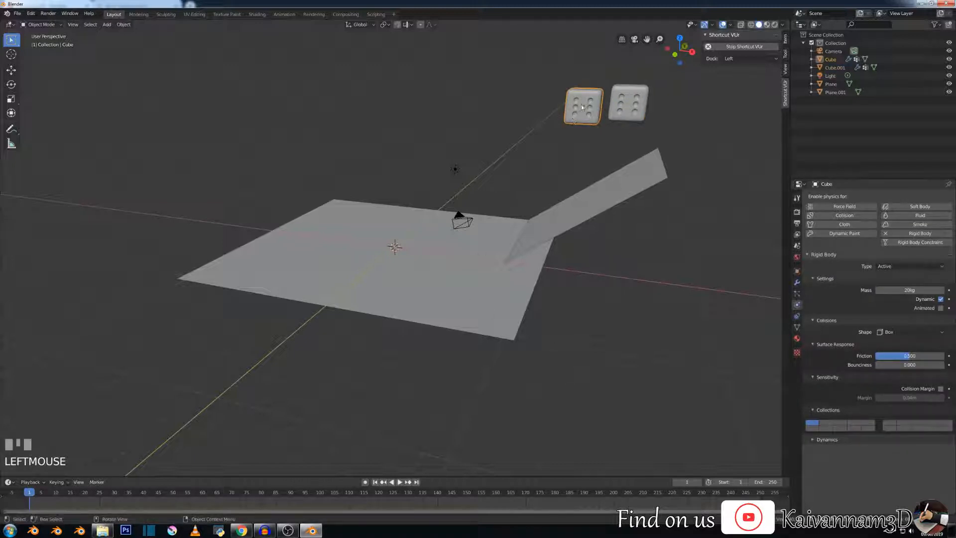
# Step: Copy the rigid body settings from the original dice to the second dice and check them on the second one
pyautogui.click(621, 102)
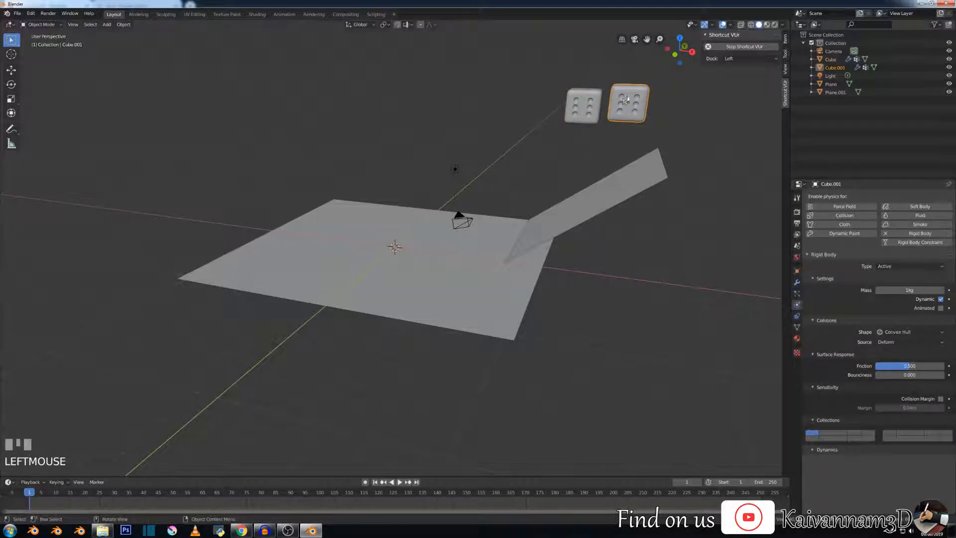
pyautogui.keyDown('shift'); pyautogui.click(596, 107); pyautogui.keyUp('shift')
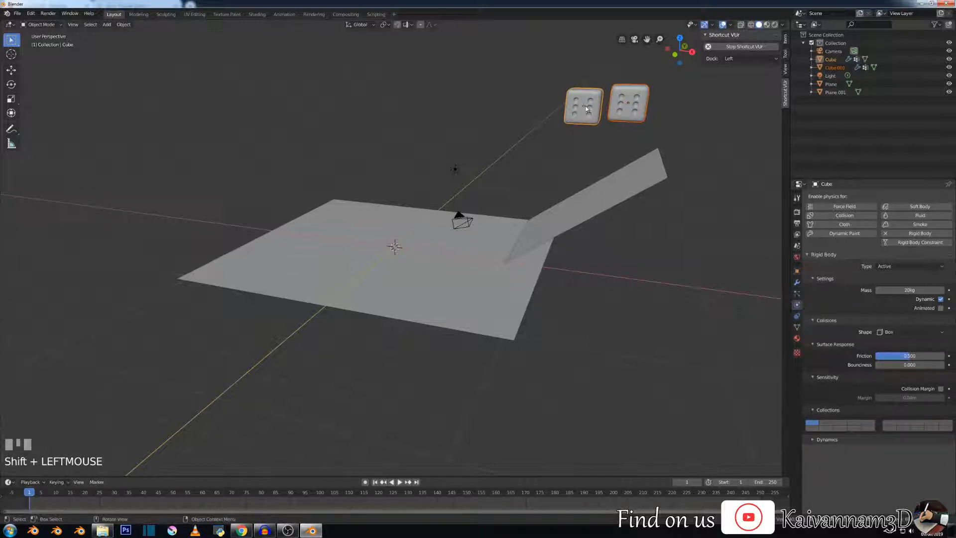
pyautogui.scroll(3, 581, 103)
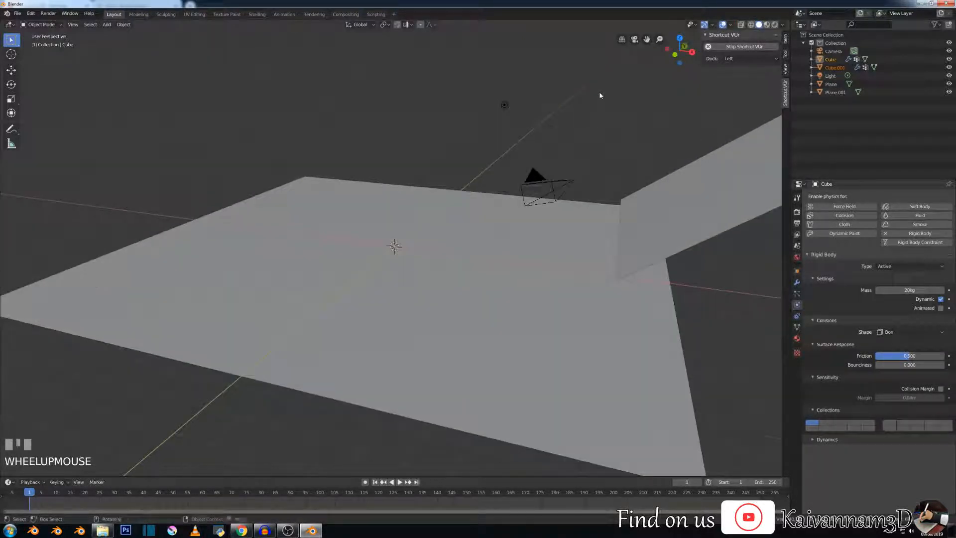
pyautogui.keyDown('shift'); pyautogui.moveTo(599, 92); pyautogui.dragTo(443, 106, button='middle'); pyautogui.keyUp('shift')
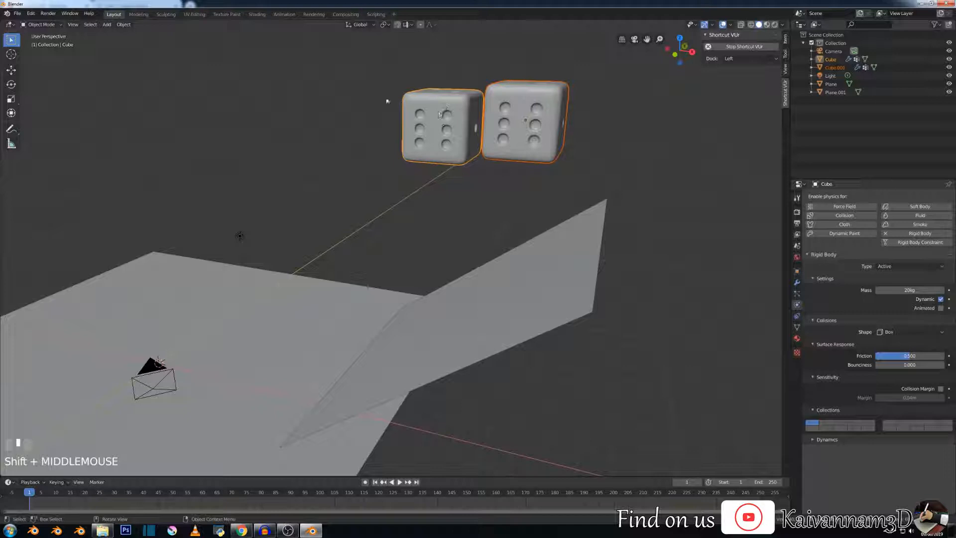
pyautogui.click(124, 25)
pyautogui.moveTo(154, 217)
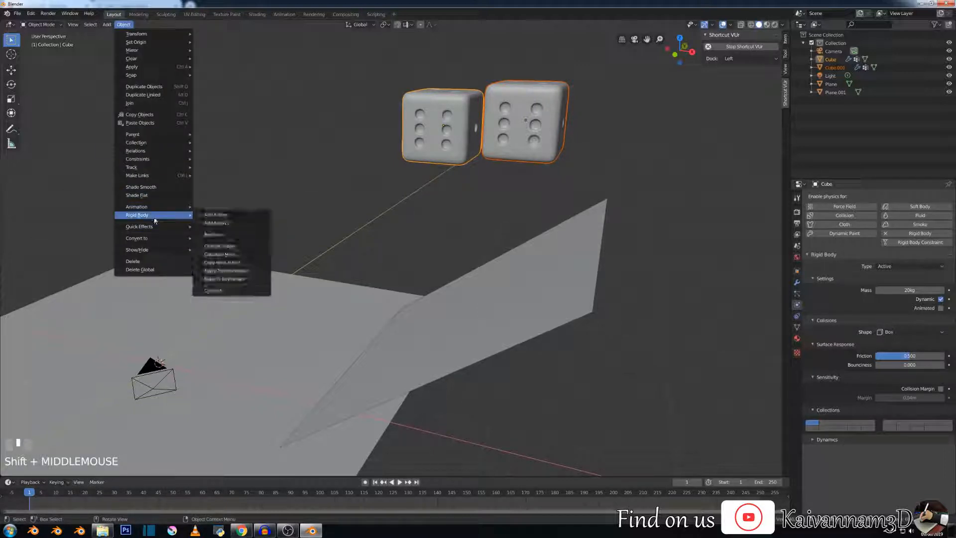
pyautogui.click(226, 264)
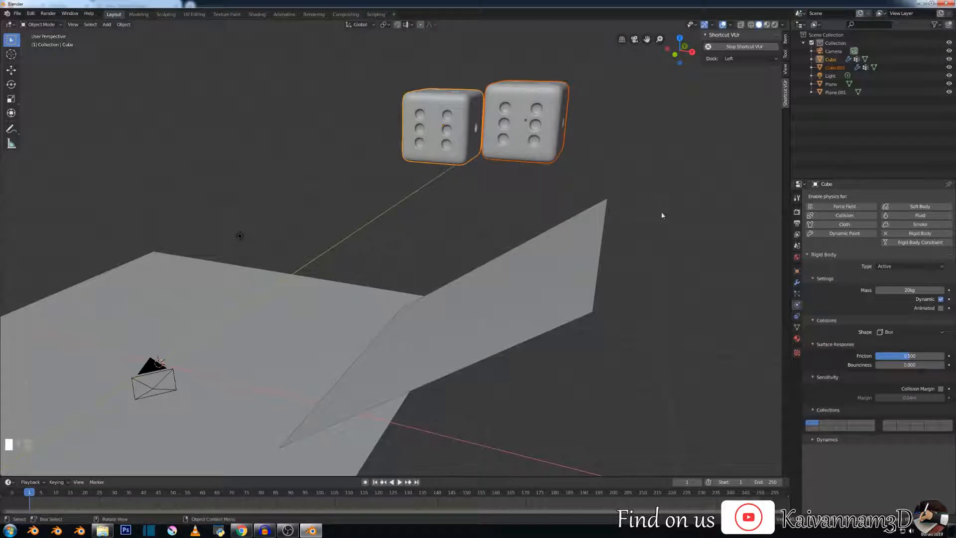
pyautogui.click(554, 115)
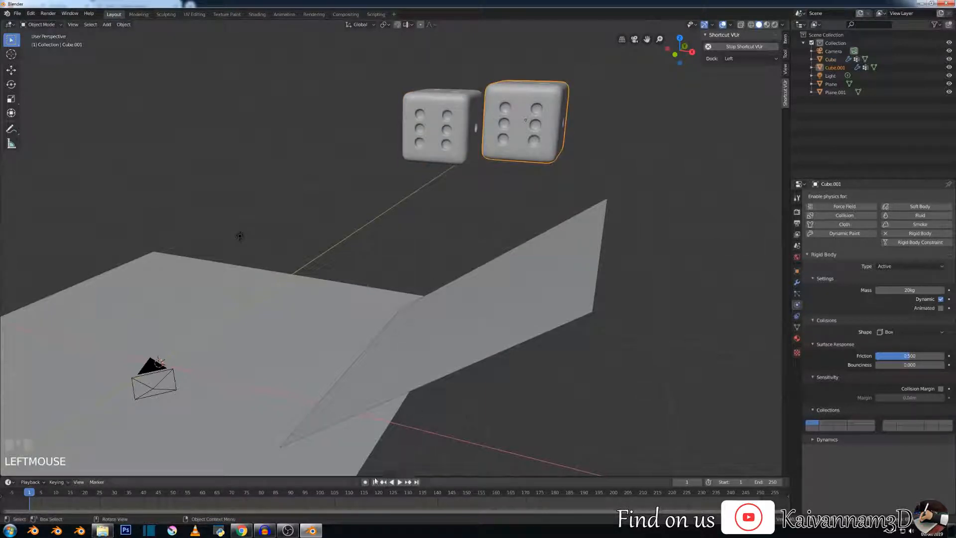
# Step: Play the rigid body simulation to watch both dice fall onto the ramp and roll across the floor plane
pyautogui.scroll(-4, 437, 283)
pyautogui.moveTo(438, 284); pyautogui.dragTo(386, 279, button='middle')
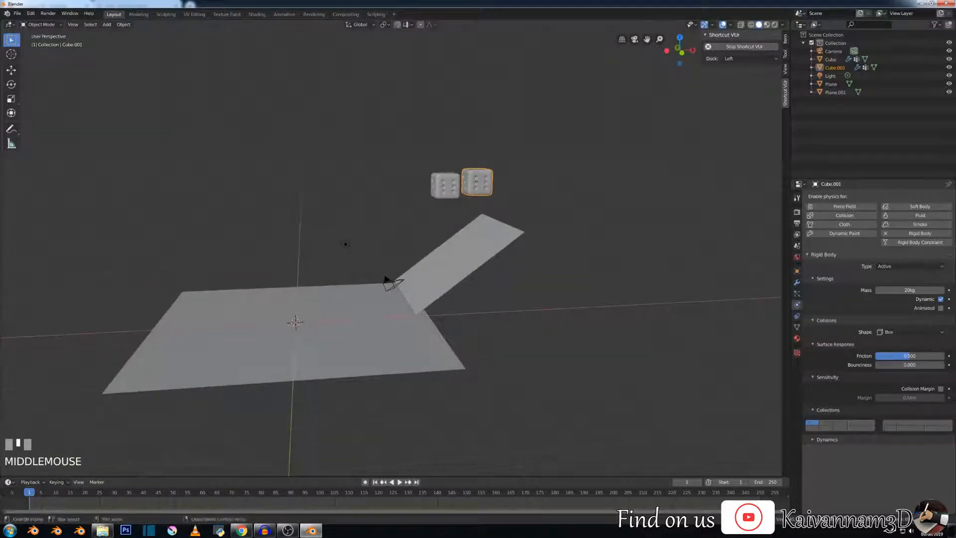
pyautogui.click(400, 482)
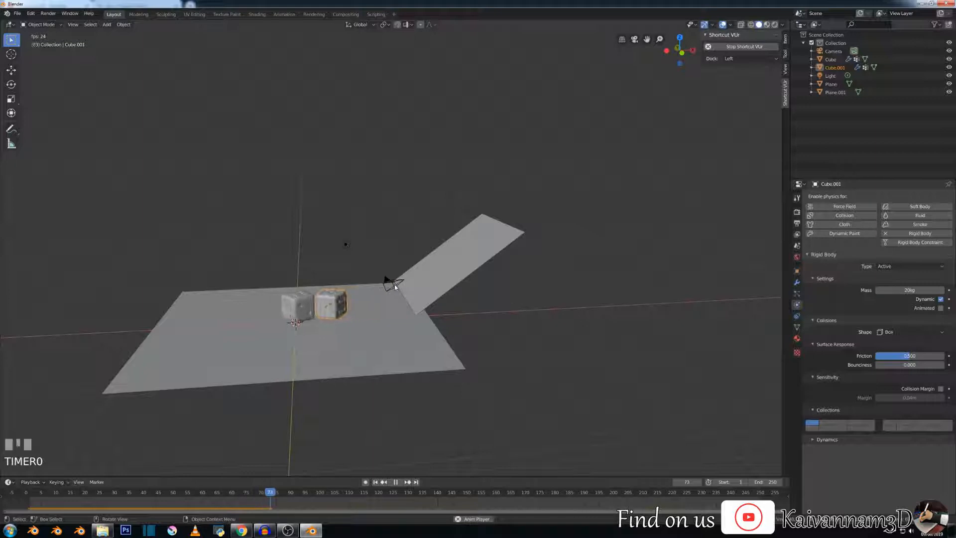
pyautogui.scroll(2, 395, 285)
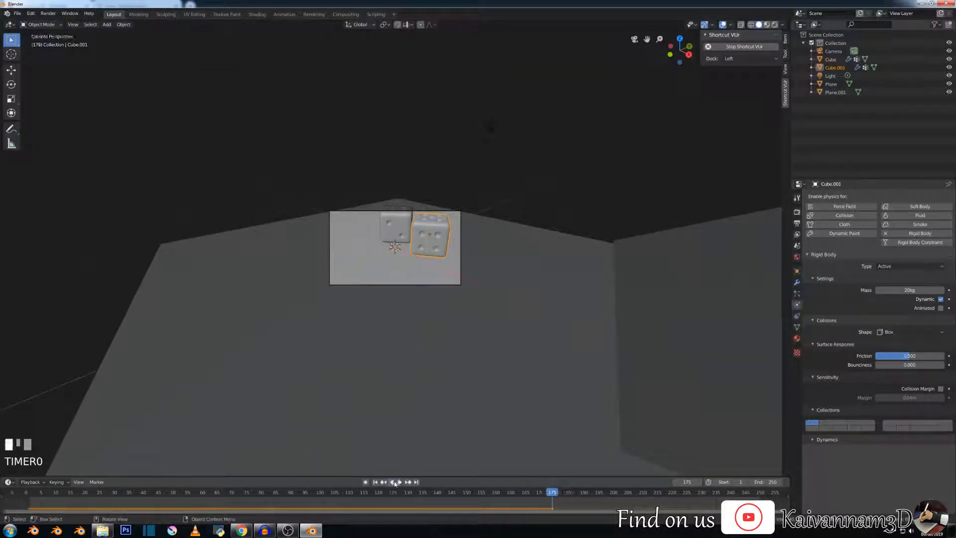
# Step: Stop the playback and scrub the timeline to frame 120, with both dice resting on the floor plane
pyautogui.click(396, 481)
pyautogui.click(328, 492)
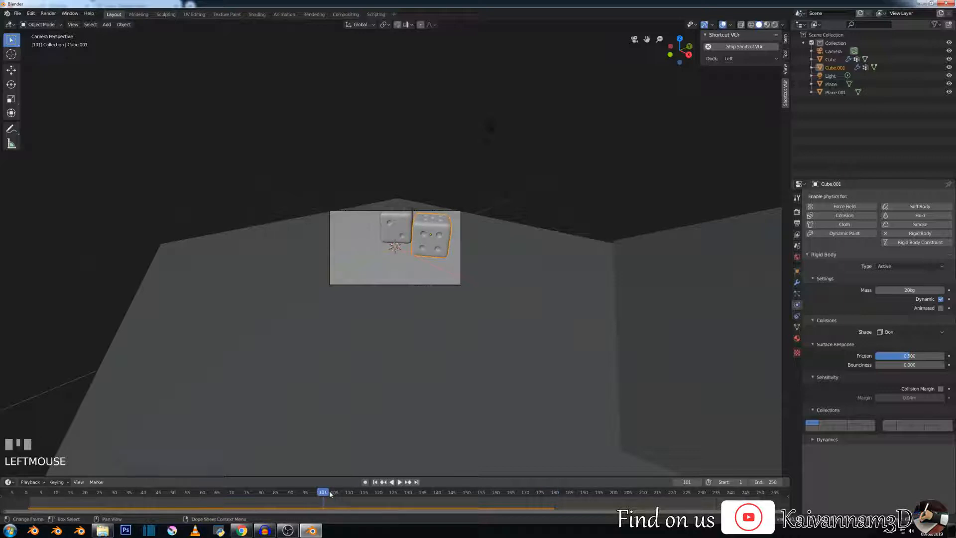
pyautogui.click(259, 493)
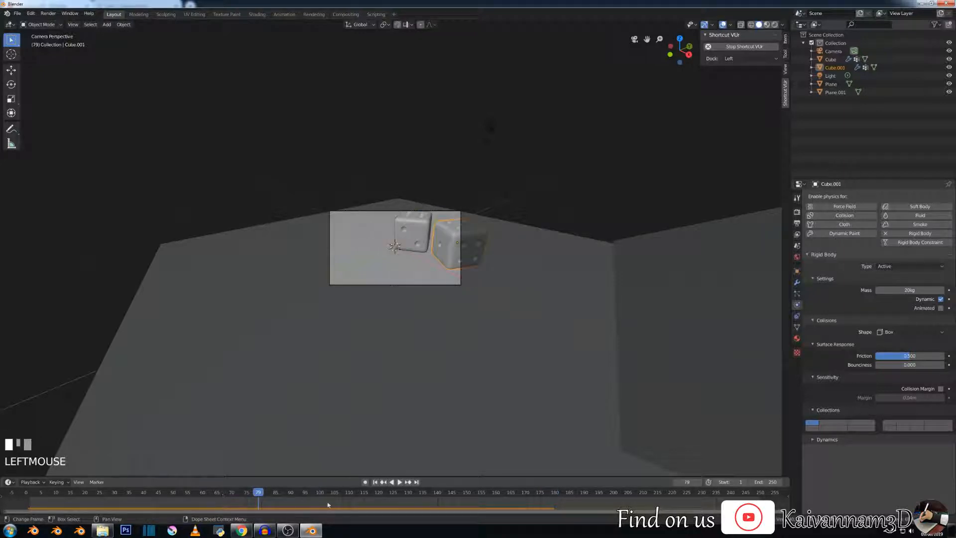
pyautogui.moveTo(319, 493); pyautogui.dragTo(359, 493)
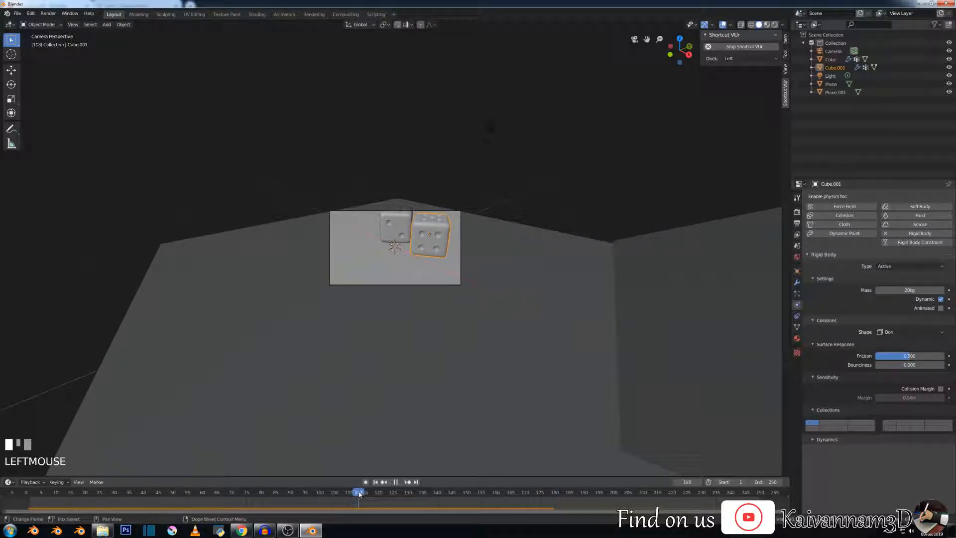
pyautogui.click(380, 493)
# Step: Lock the camera to the view, reframe it so both dice sit centred side by side, and unlock it
pyautogui.click(785, 69)
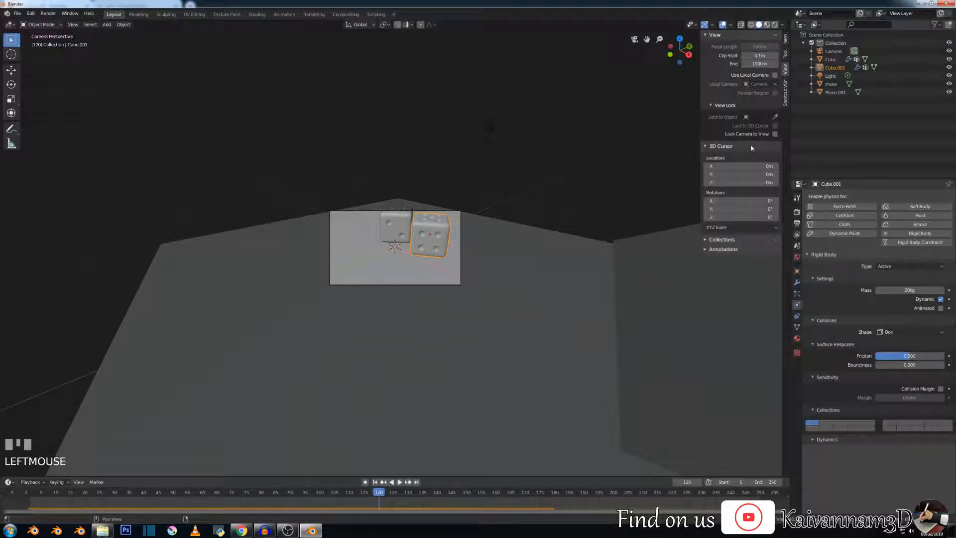
pyautogui.click(775, 134)
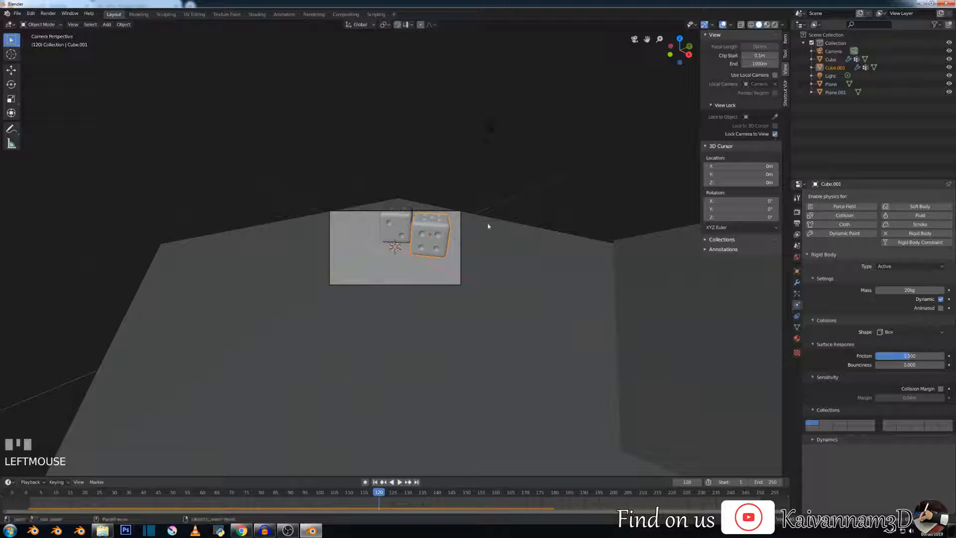
pyautogui.click(427, 222)
pyautogui.moveTo(426, 223); pyautogui.dragTo(422, 244, button='middle')
pyautogui.scroll(-2, 413, 246)
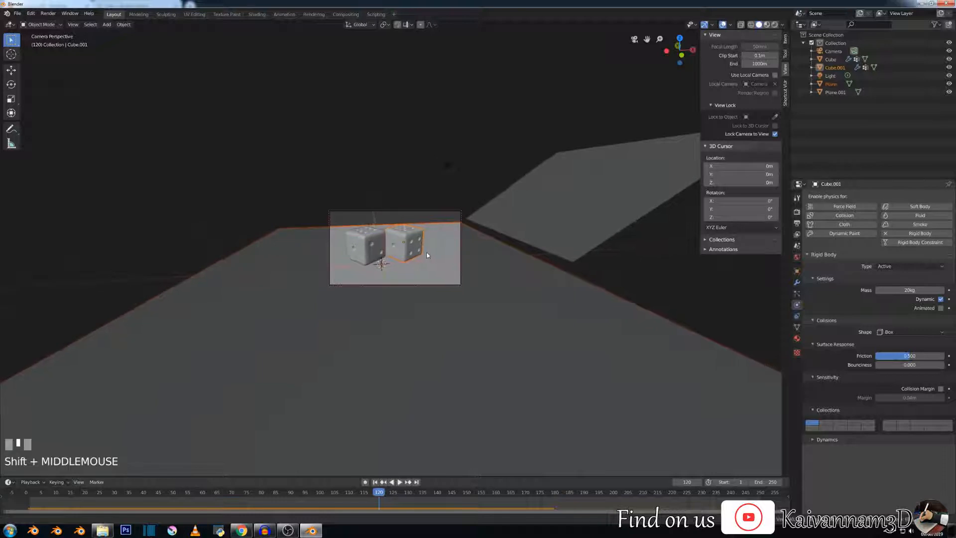
pyautogui.scroll(1, 423, 249)
pyautogui.scroll(-1, 423, 244)
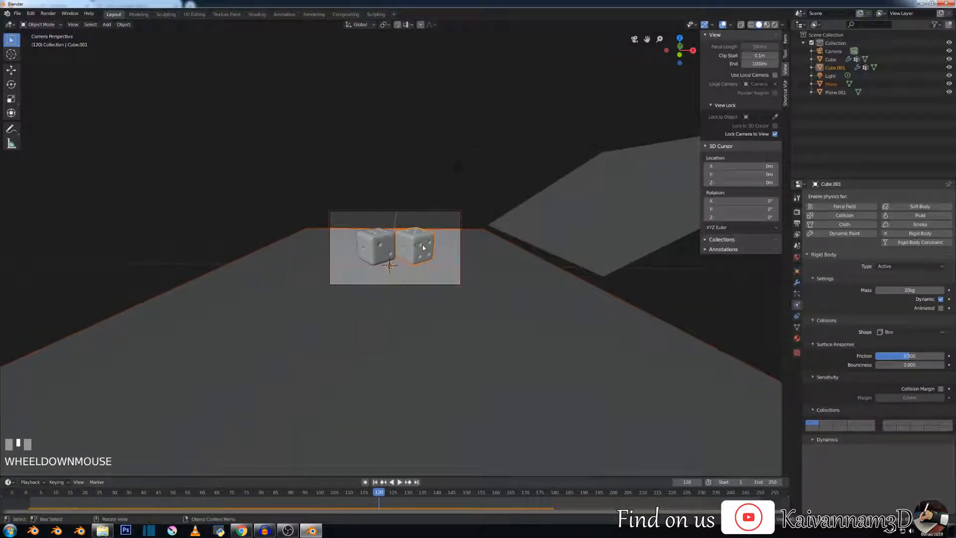
pyautogui.click(437, 139)
pyautogui.click(438, 159)
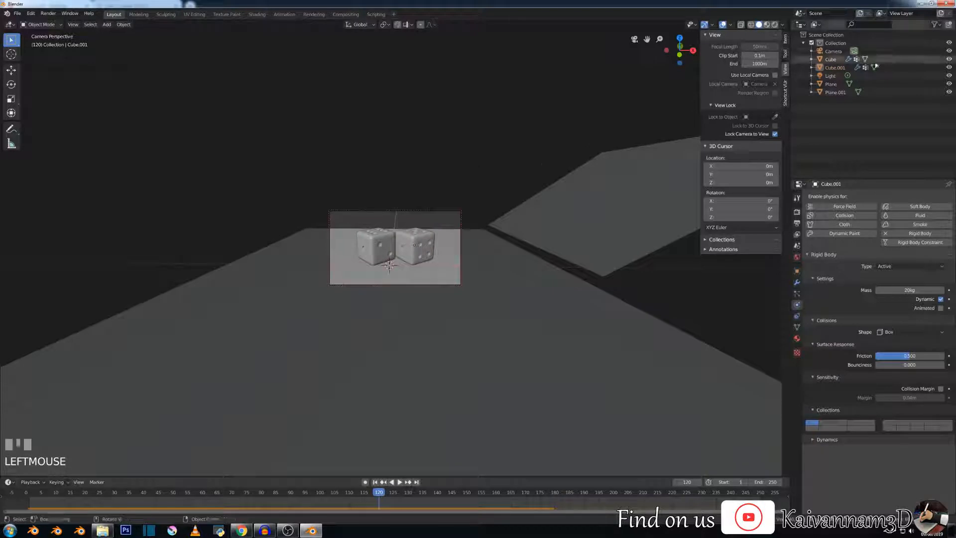
pyautogui.click(775, 134)
# Step: Play the simulation from the first frame through the camera to check the new framing, and stop it
pyautogui.scroll(-1, 524, 141)
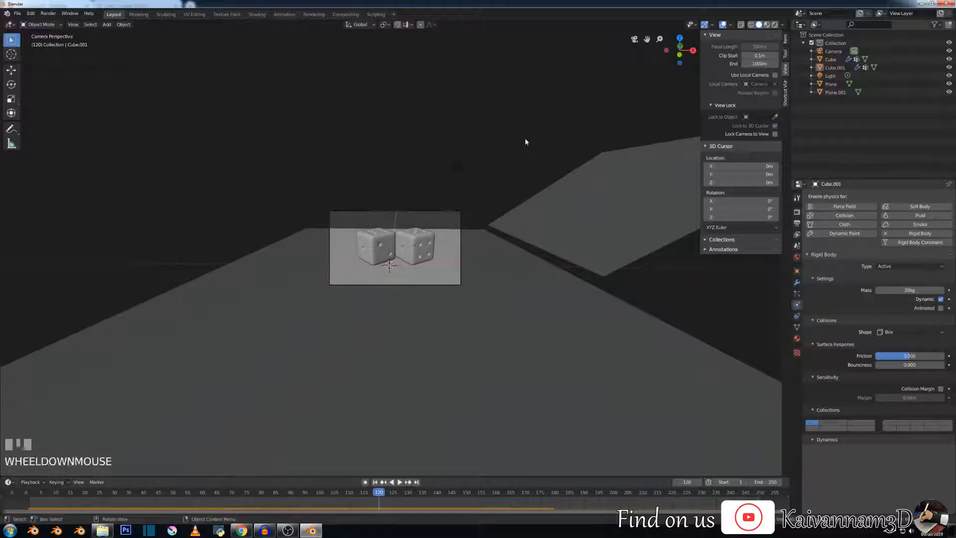
pyautogui.scroll(5, 501, 166)
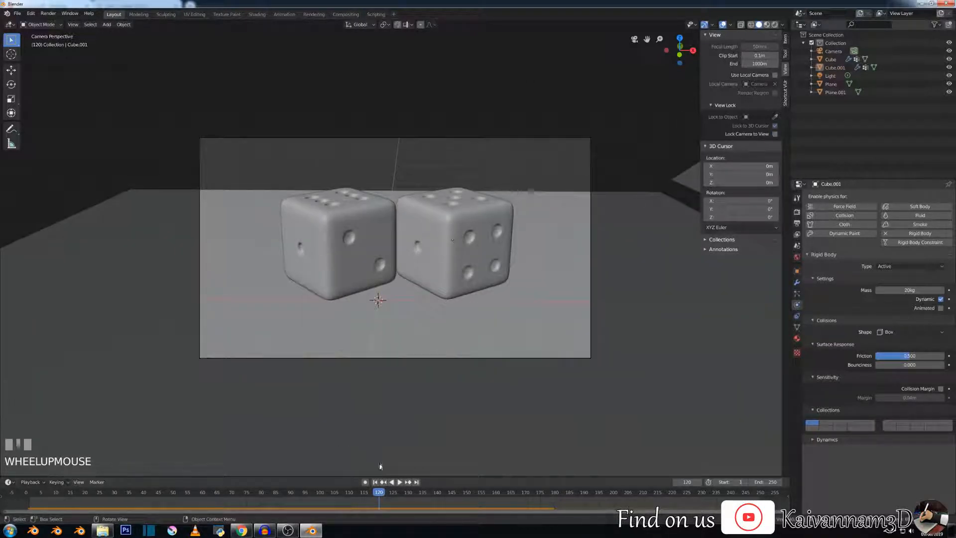
pyautogui.click(374, 482)
pyautogui.click(400, 482)
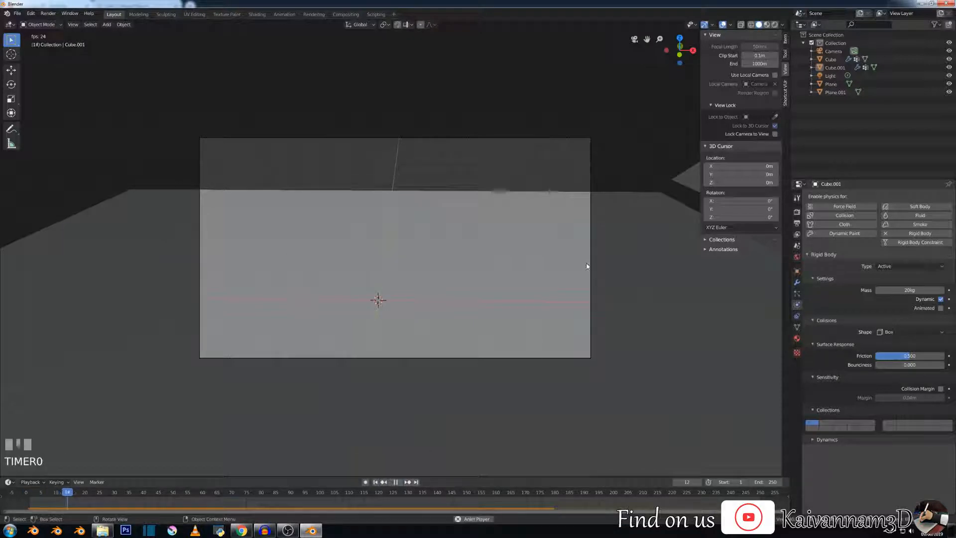
pyautogui.scroll(-3, 589, 264)
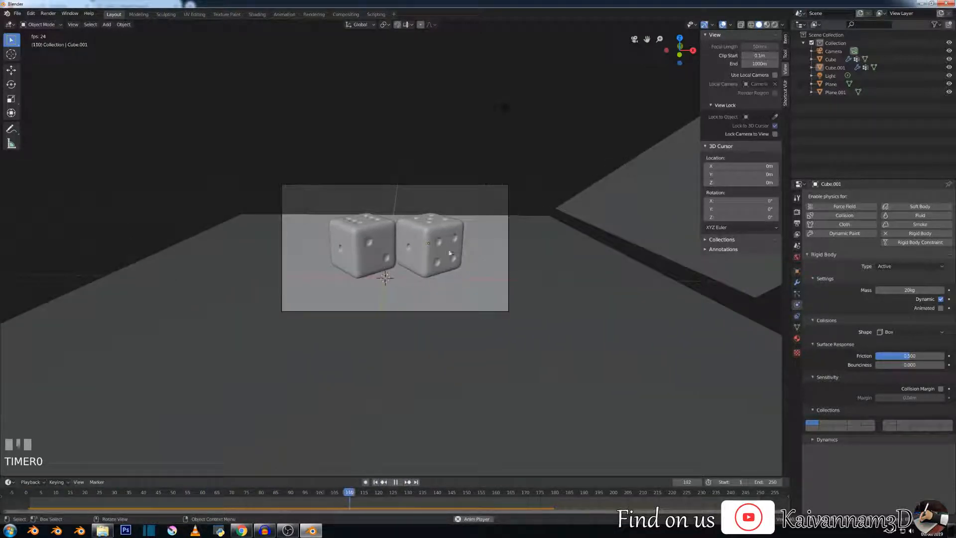
pyautogui.click(396, 482)
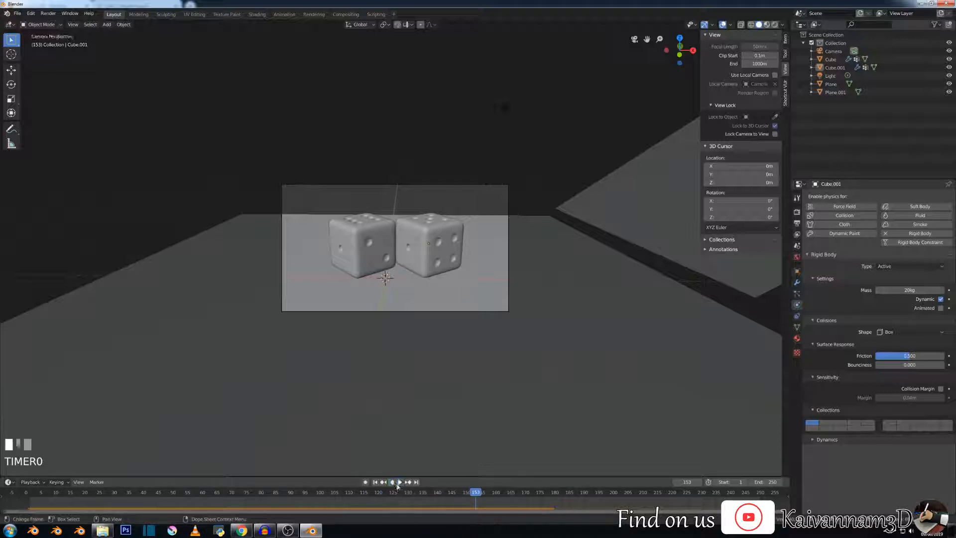
# Step: Leave the camera view, select the floor plane and switch the viewport to rendered shading to inspect the scene's lighting
pyautogui.scroll(-2, 406, 331)
pyautogui.moveTo(405, 331); pyautogui.dragTo(376, 241, button='middle')
pyautogui.scroll(-2, 391, 263)
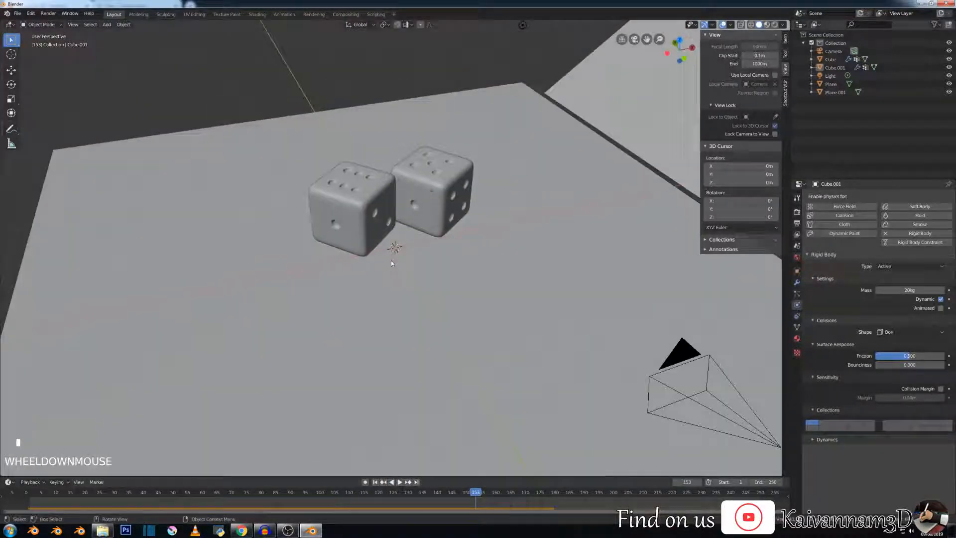
pyautogui.scroll(-4, 373, 240)
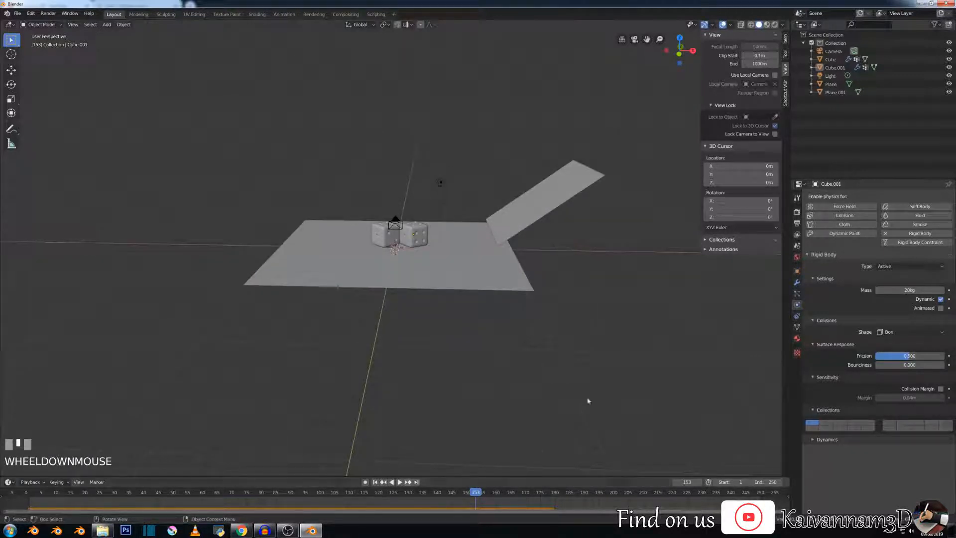
pyautogui.click(797, 212)
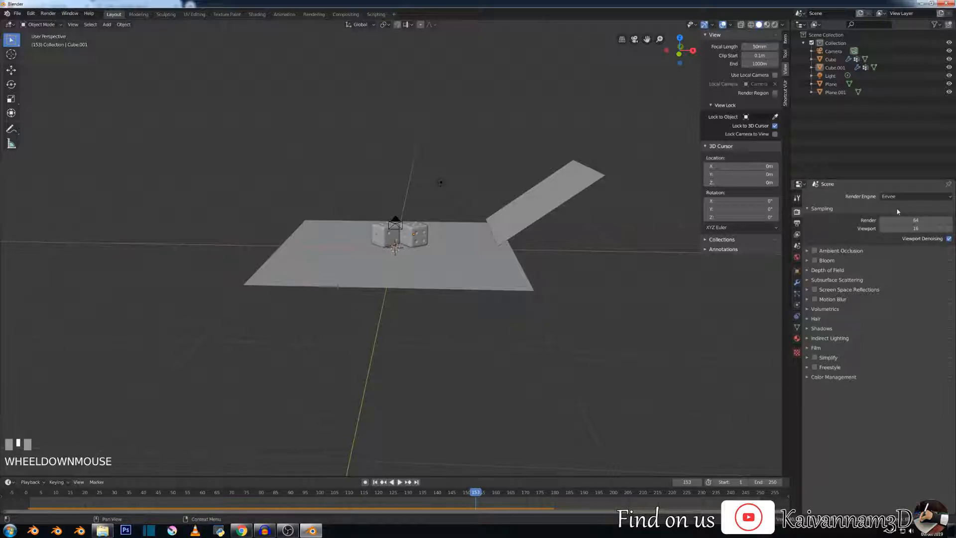
pyautogui.click(420, 282)
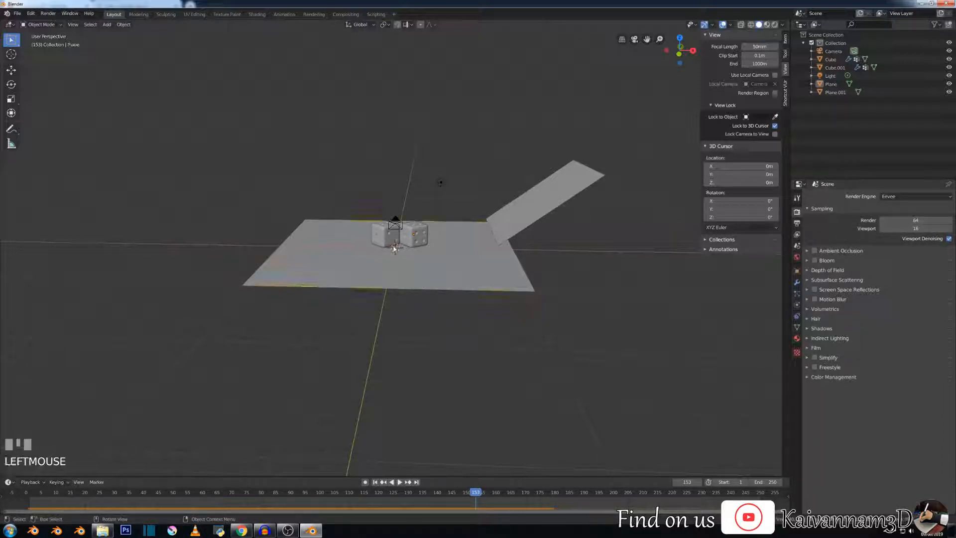
pyautogui.click(767, 24)
pyautogui.click(774, 24)
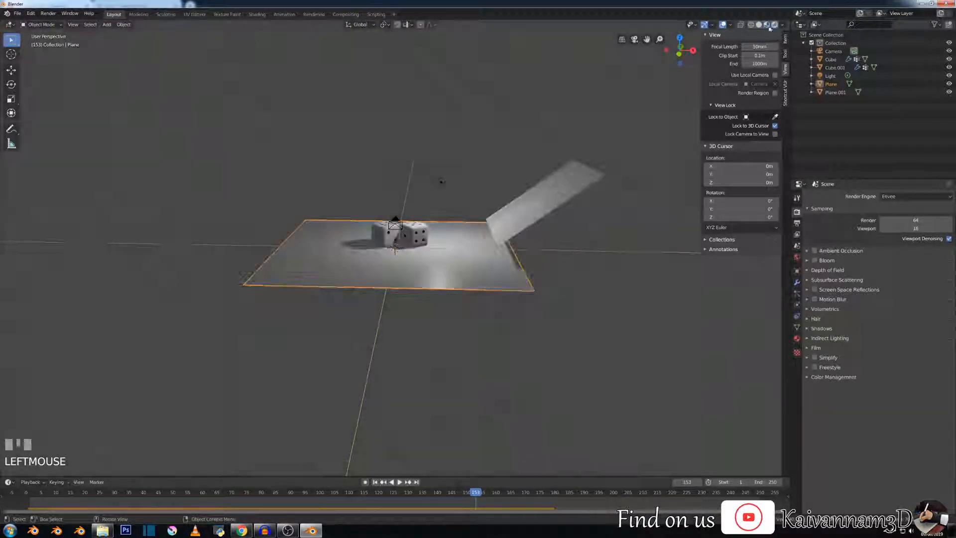
pyautogui.scroll(-2, 395, 179)
pyautogui.moveTo(395, 179); pyautogui.dragTo(434, 185, button='middle')
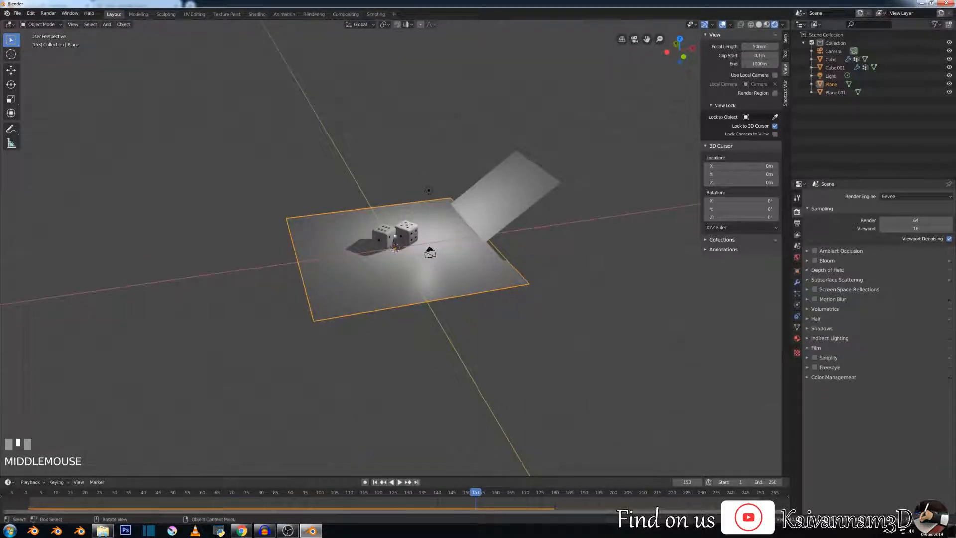
# Step: Select the point light and set its power to 2000 W while viewing through the camera
pyautogui.click(431, 196)
pyautogui.press('KP_0')
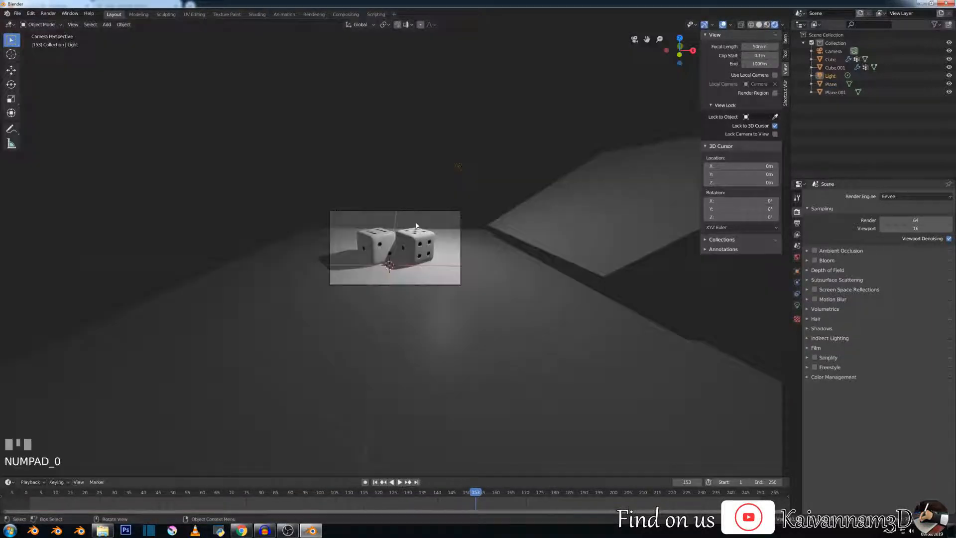
pyautogui.click(797, 304)
pyautogui.click(897, 249)
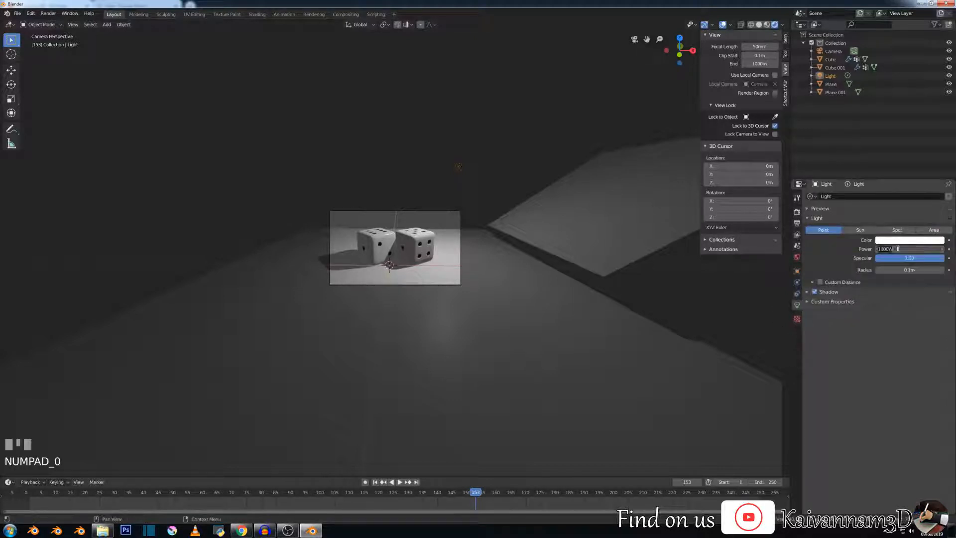
pyautogui.click(870, 295)
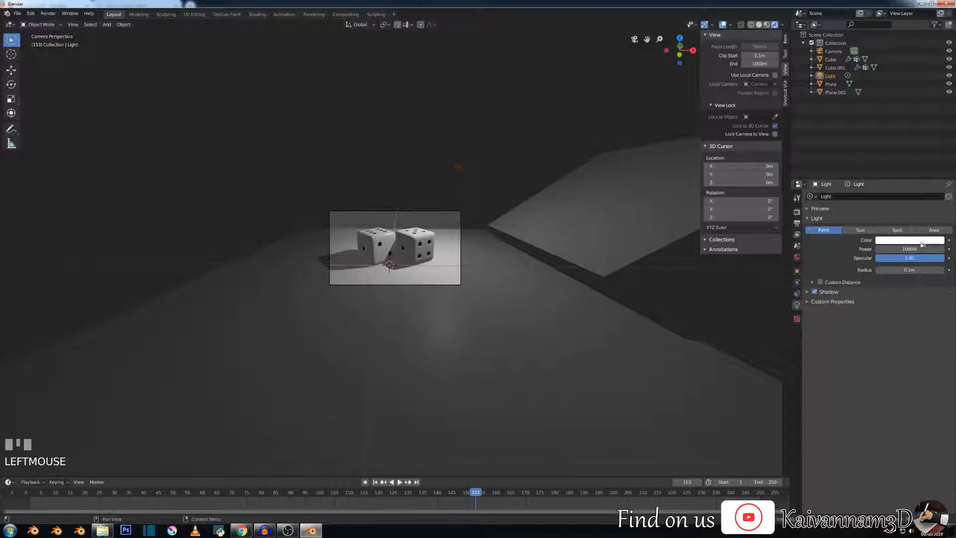
pyautogui.click(902, 249)
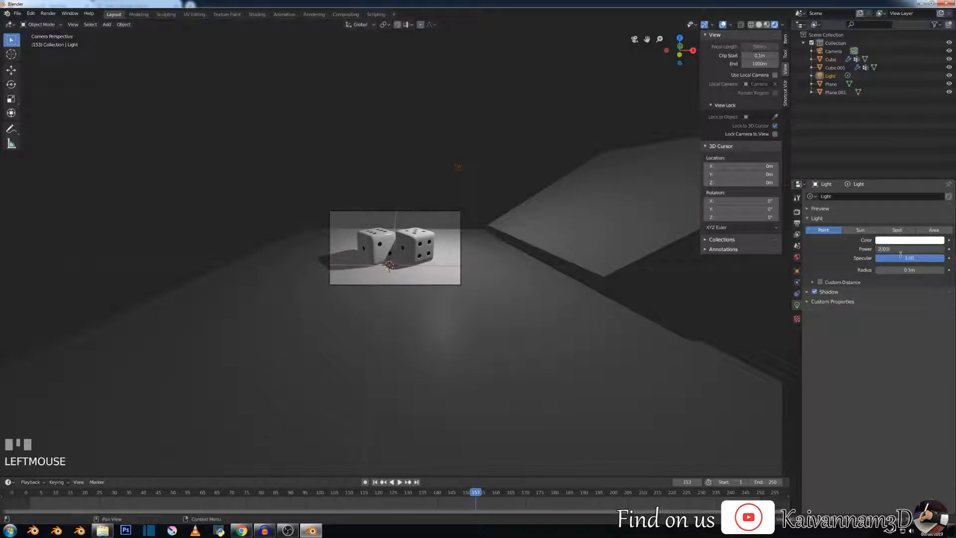
pyautogui.press('Return')
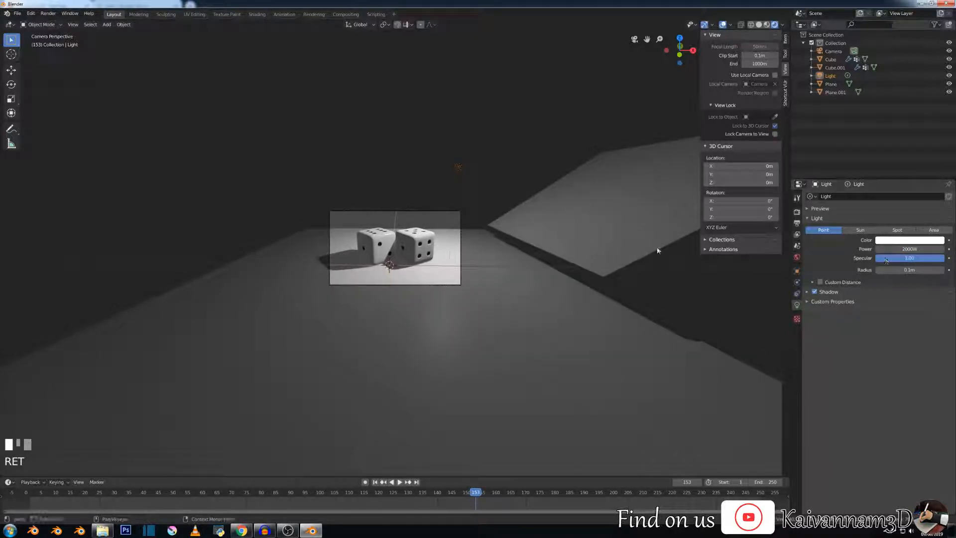
# Step: Duplicate the light to the opposite side of the dice, rotate the copy about -13.9°, and inspect the shadows through the camera
pyautogui.scroll(-2, 438, 249)
pyautogui.moveTo(437, 249); pyautogui.dragTo(401, 247, button='middle')
pyautogui.scroll(-2, 405, 243)
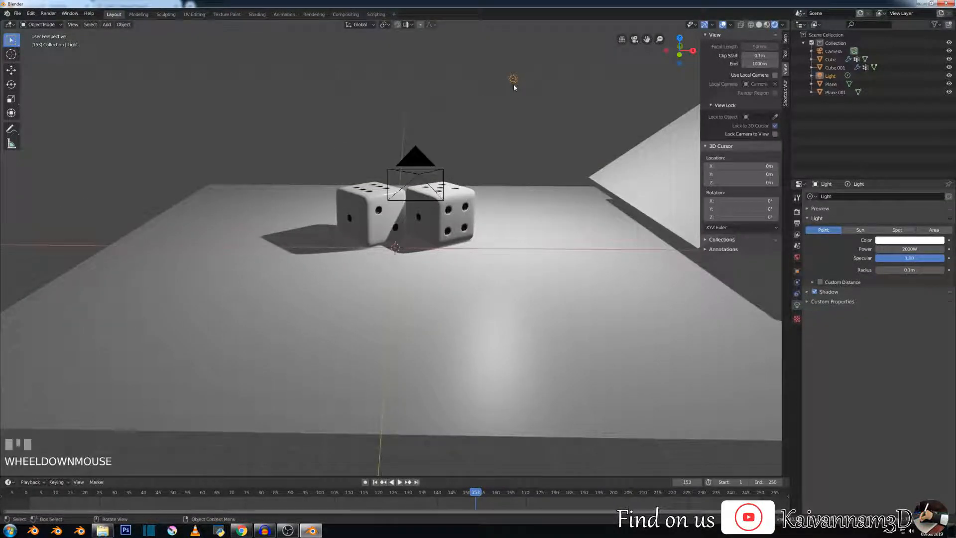
pyautogui.press('KP_0')
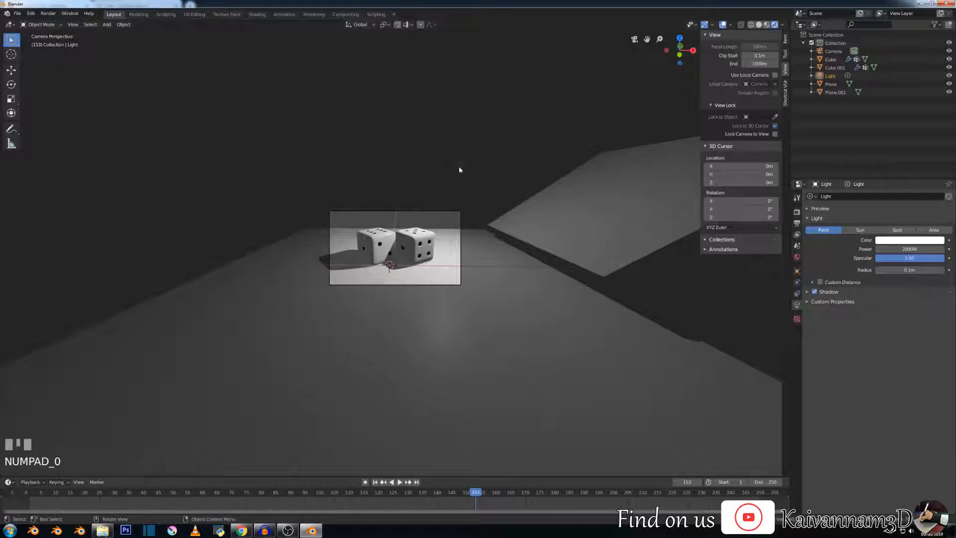
pyautogui.click(459, 170)
pyautogui.hotkey('shift', 'd')
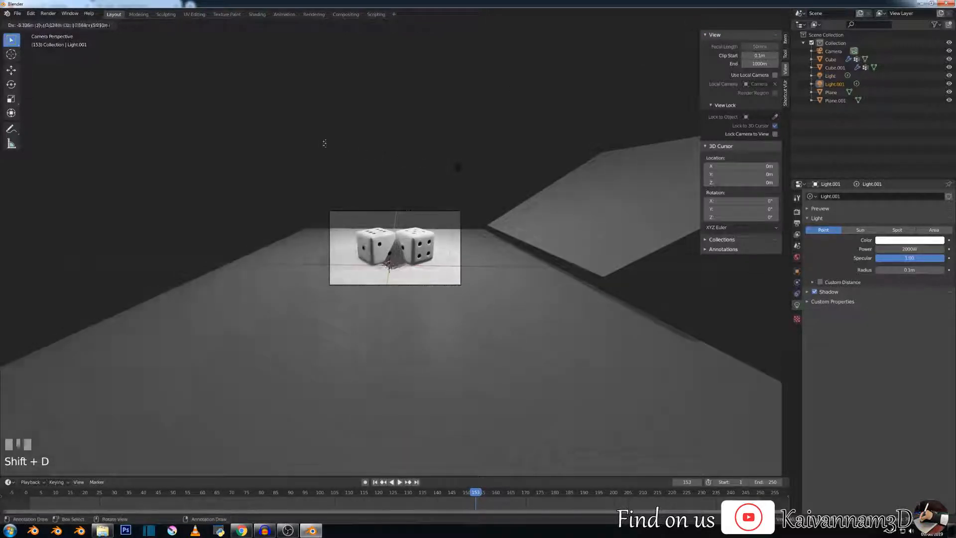
pyautogui.click(250, 110)
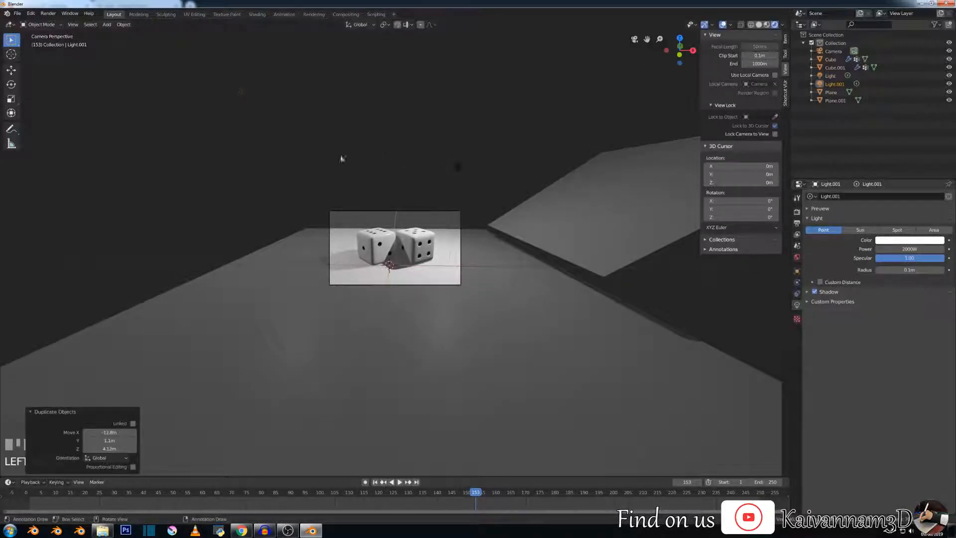
pyautogui.press('r')
pyautogui.click(409, 158)
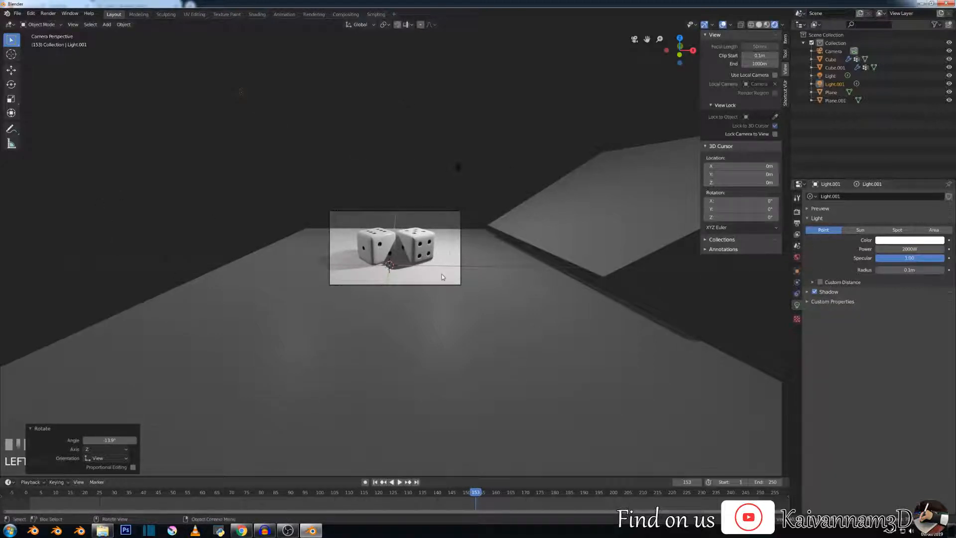
pyautogui.scroll(8, 342, 239)
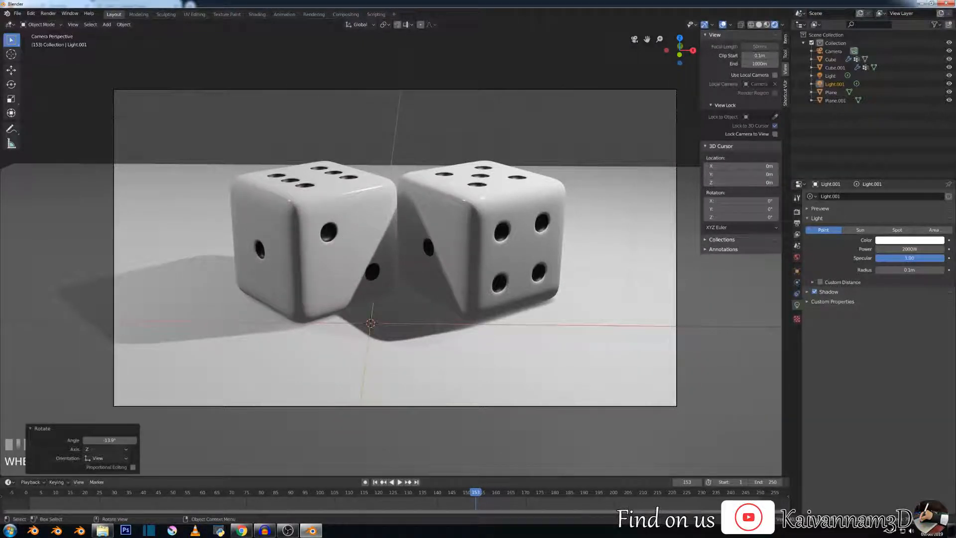
pyautogui.scroll(-4, 371, 219)
pyautogui.scroll(-4, 370, 219)
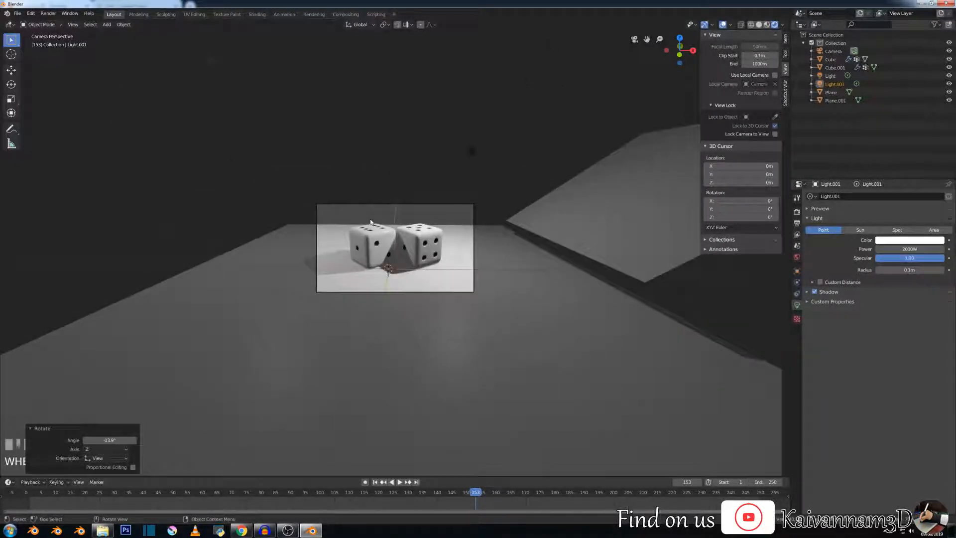
# Step: Play the animation from the first frame to check where the dice come to rest, and set the scene's end frame to 130
pyautogui.click(797, 211)
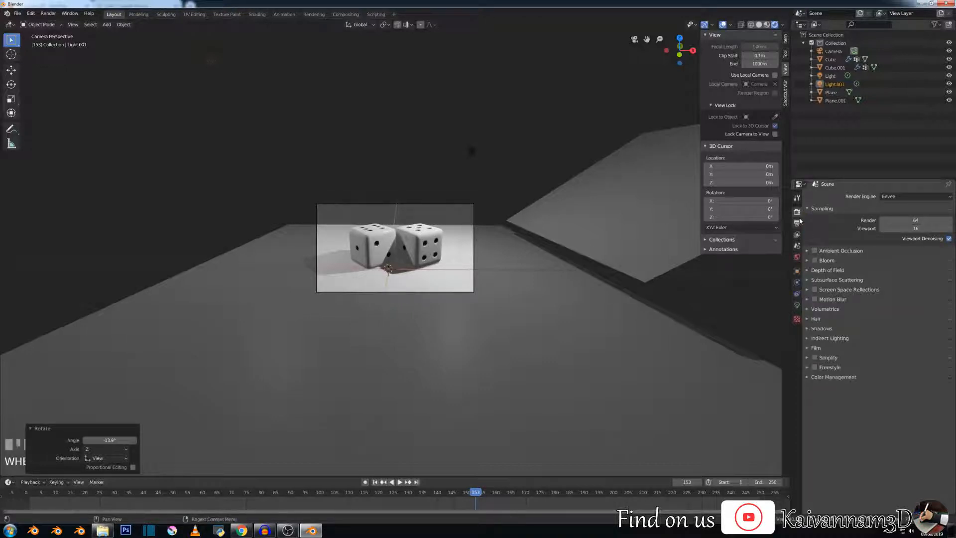
pyautogui.click(797, 223)
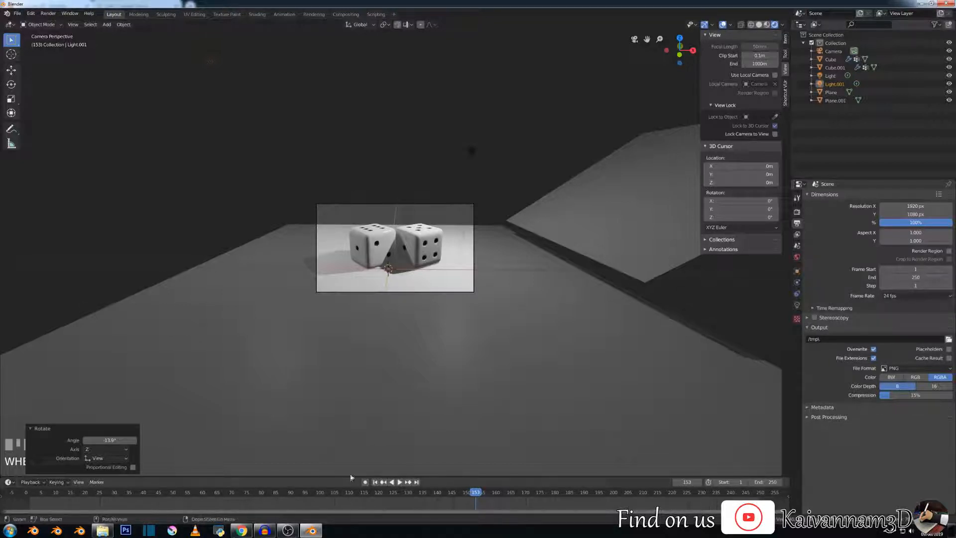
pyautogui.click(376, 482)
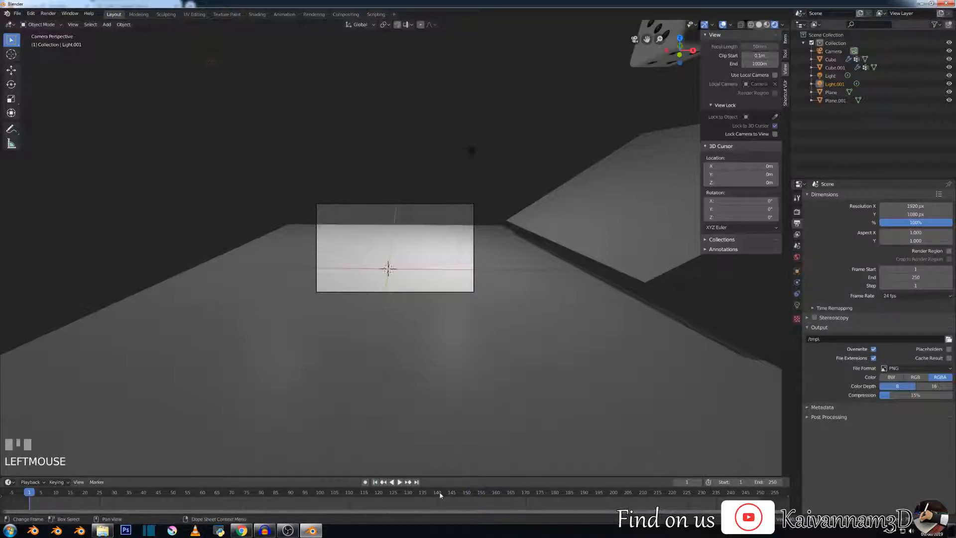
pyautogui.click(399, 482)
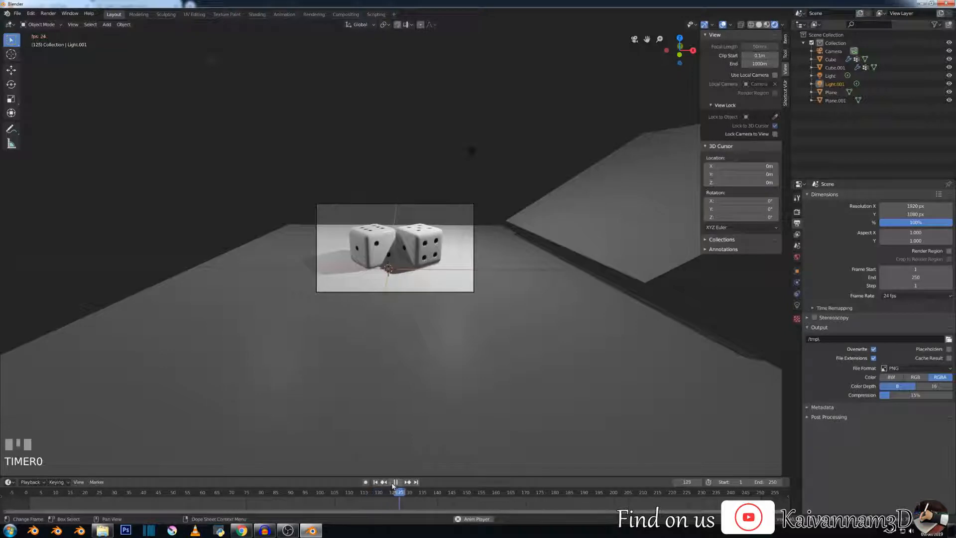
pyautogui.click(395, 483)
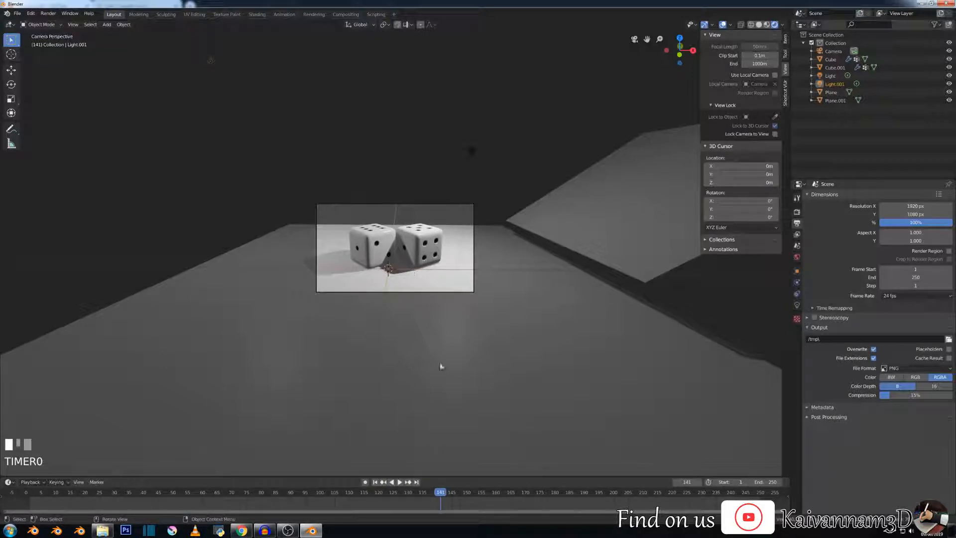
pyautogui.click(899, 276)
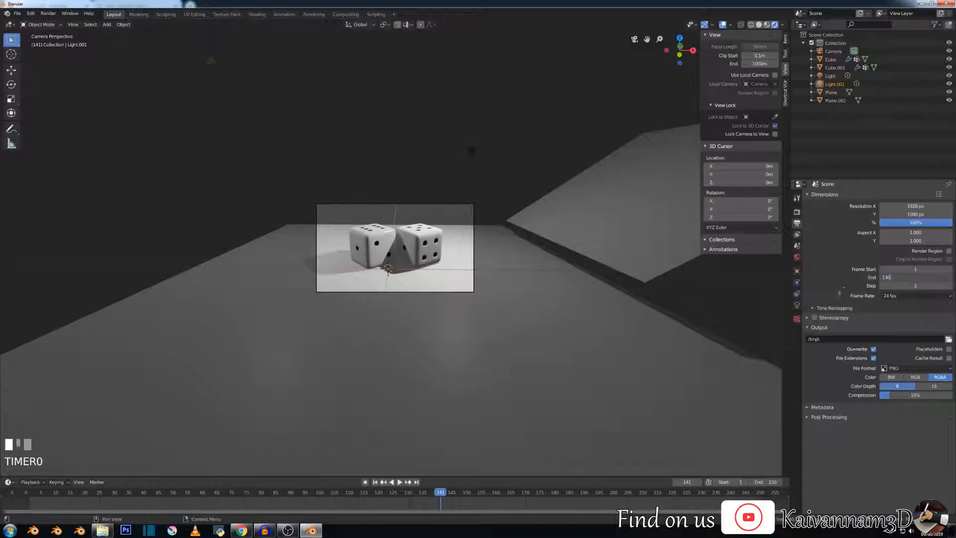
pyautogui.press('Return')
# Step: Set the render output path to D:\TEM\01 and the output file format to FFmpeg video
pyautogui.click(948, 340)
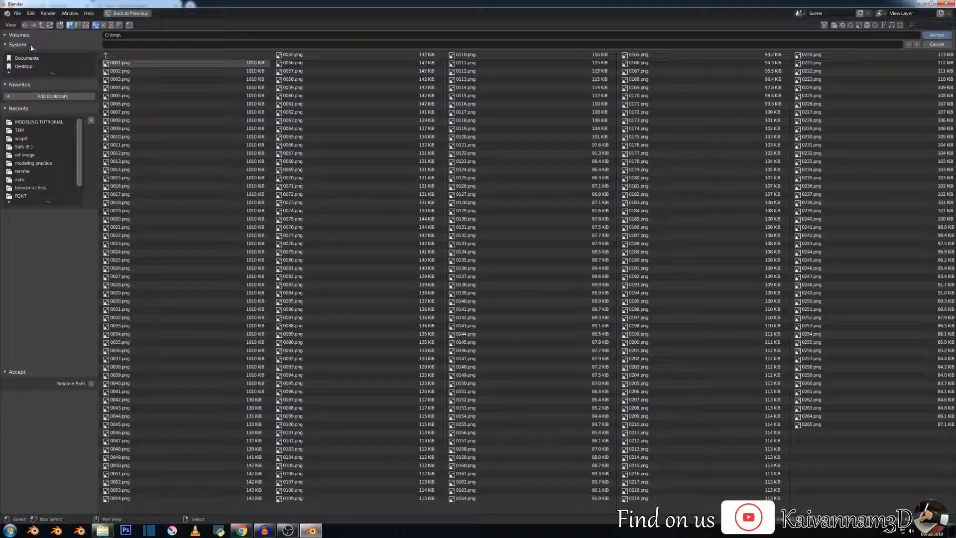
pyautogui.click(9, 36)
pyautogui.click(21, 65)
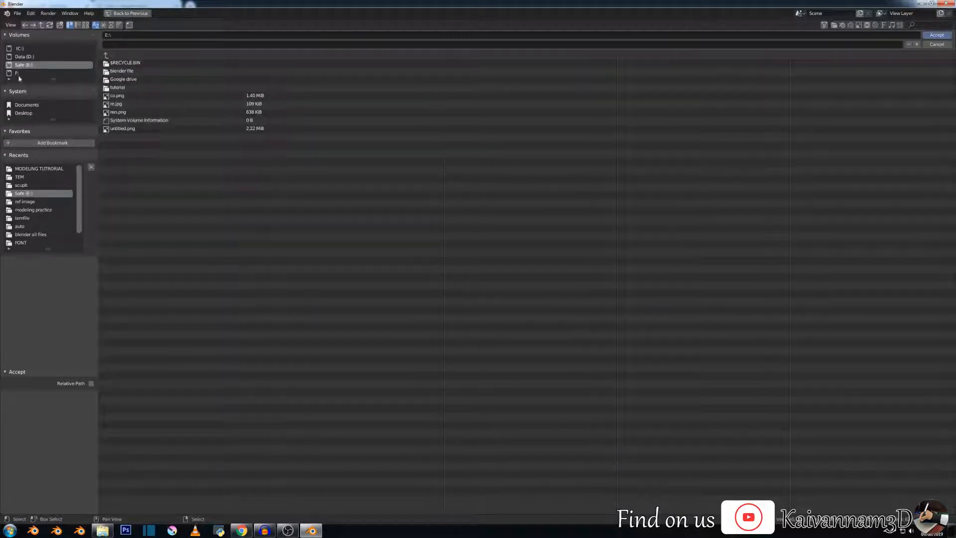
pyautogui.click(20, 49)
pyautogui.click(23, 65)
pyautogui.click(24, 57)
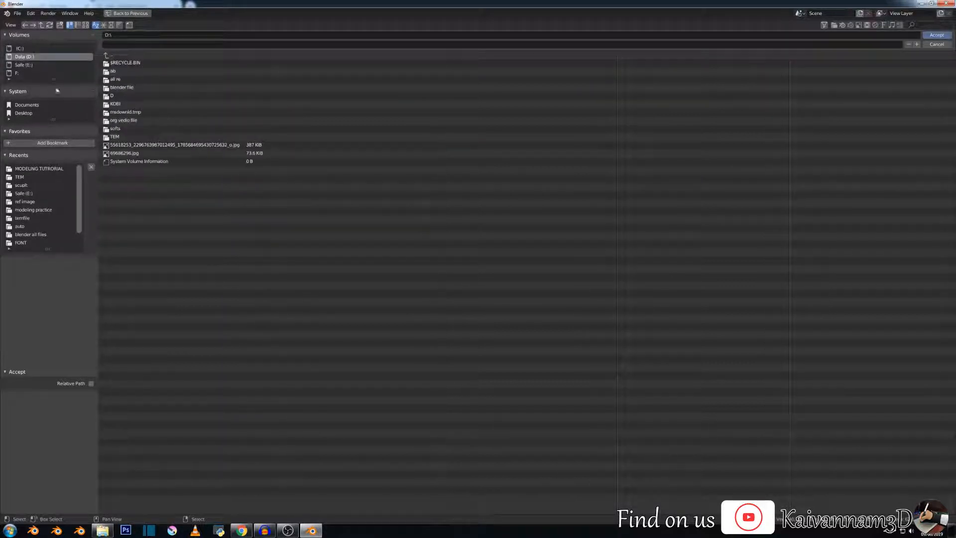
pyautogui.click(114, 137)
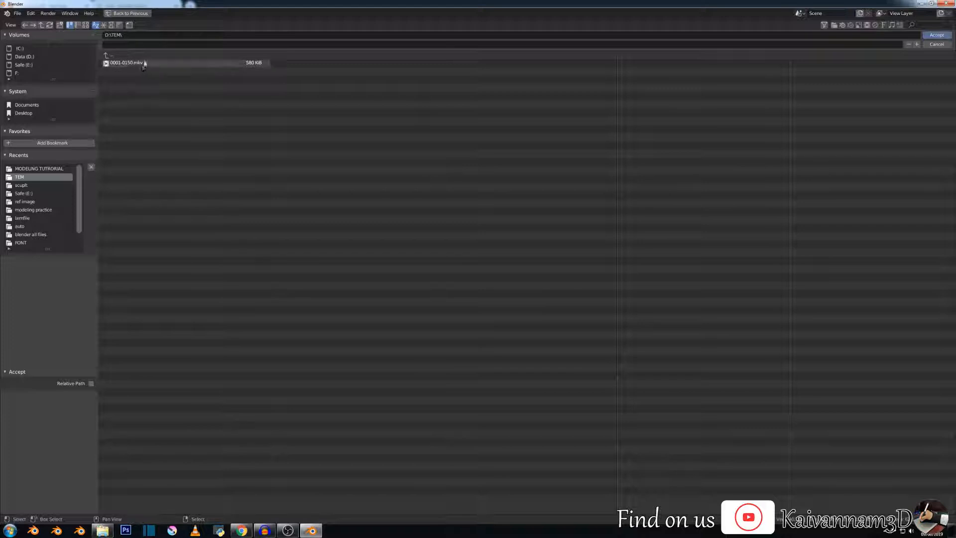
pyautogui.click(121, 43)
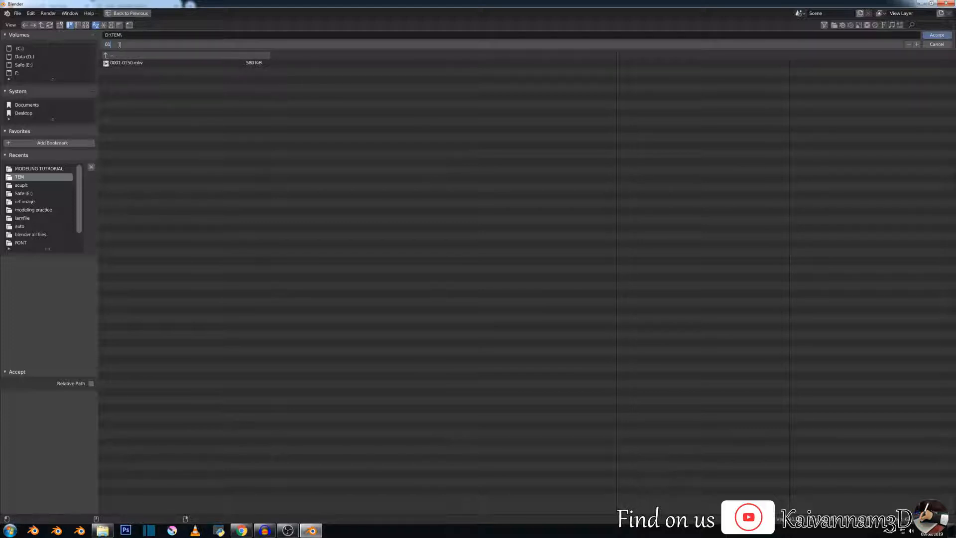
pyautogui.click(937, 34)
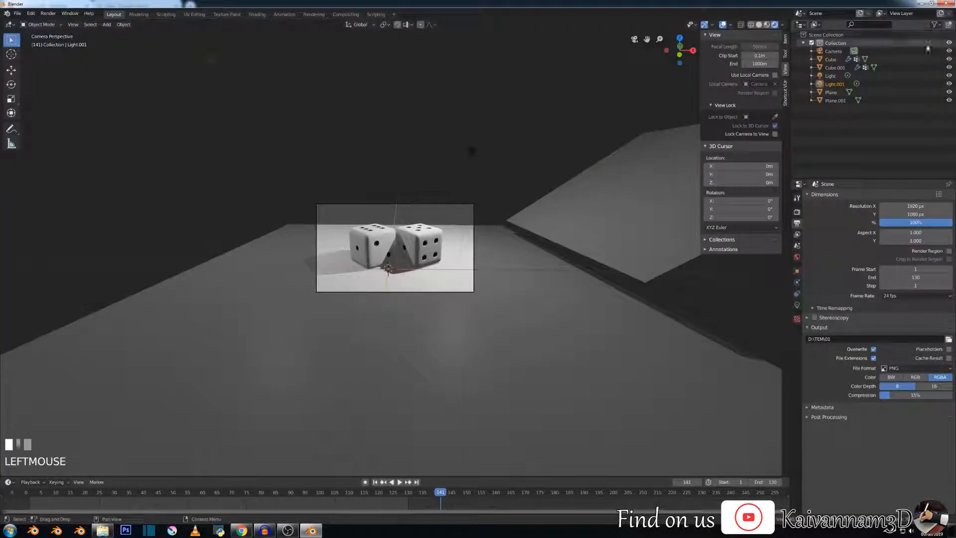
pyautogui.click(915, 370)
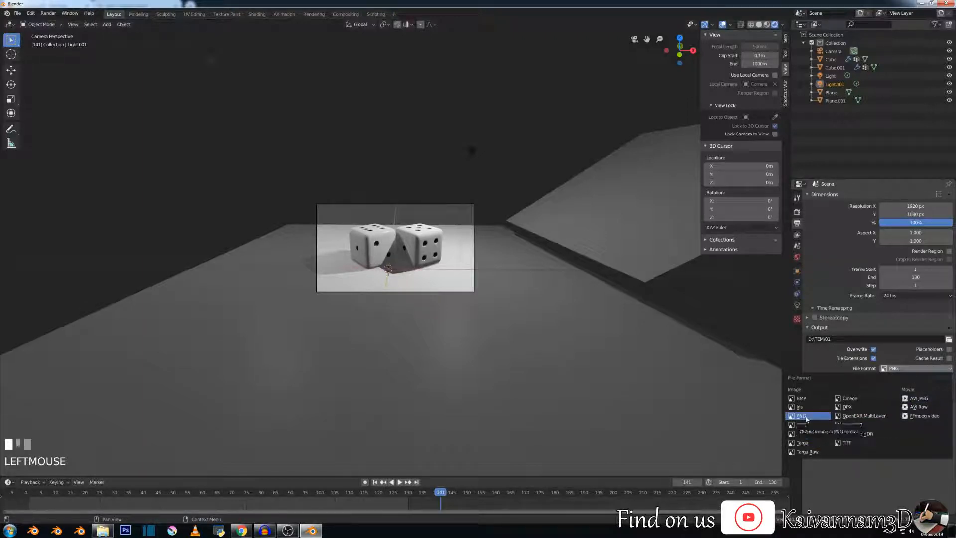
pyautogui.click(920, 417)
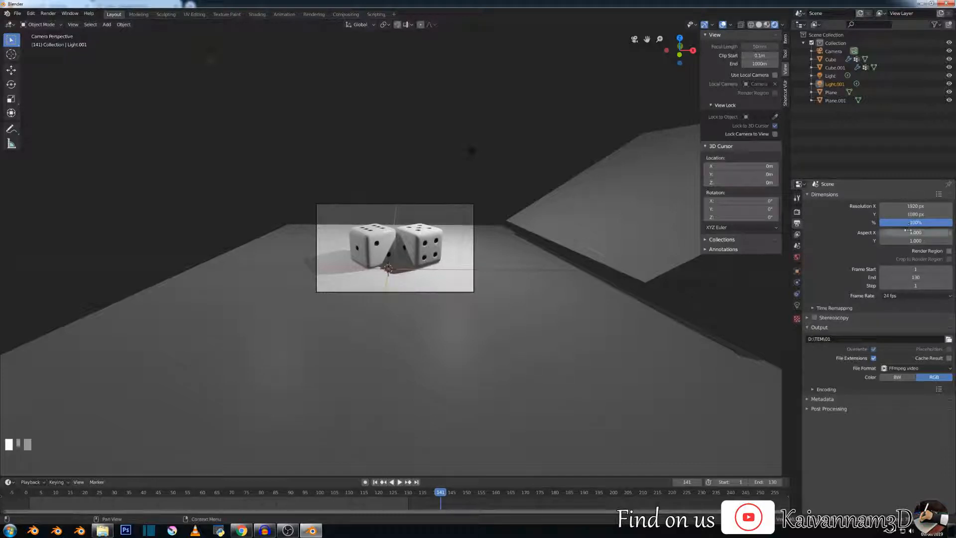
# Step: Try ambient occlusion, bloom and screen space reflections on the dice in the rendered camera view, and switch them off again
pyautogui.click(797, 234)
pyautogui.click(797, 213)
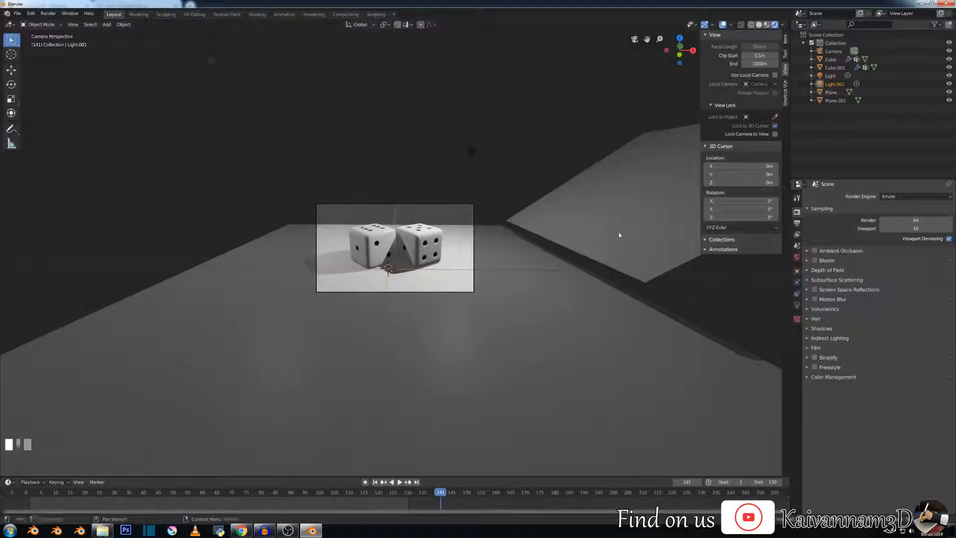
pyautogui.scroll(3, 452, 226)
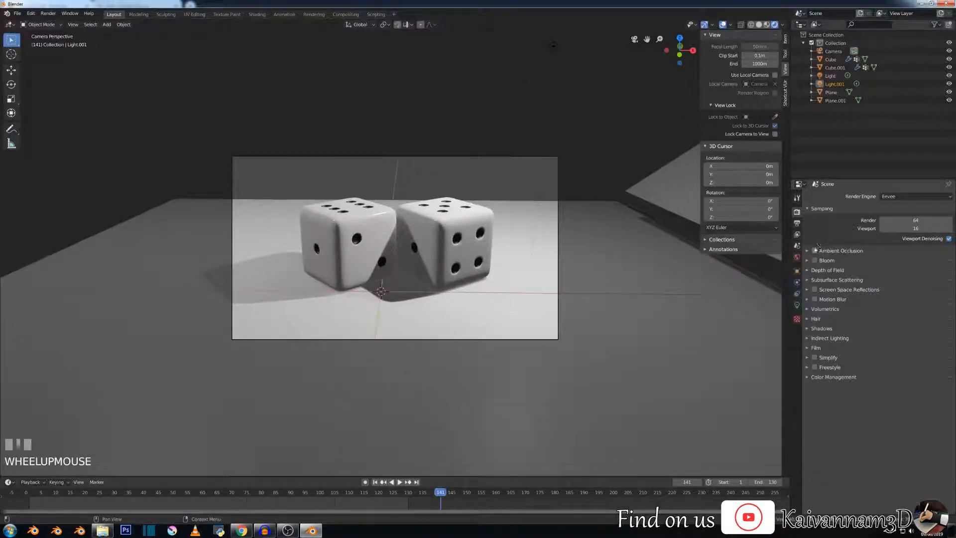
pyautogui.click(814, 260)
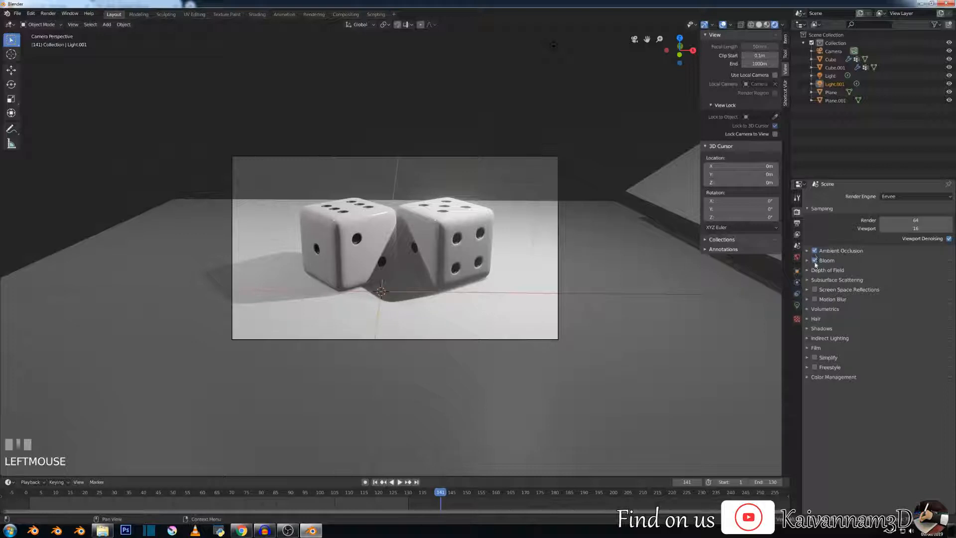
pyautogui.click(815, 260)
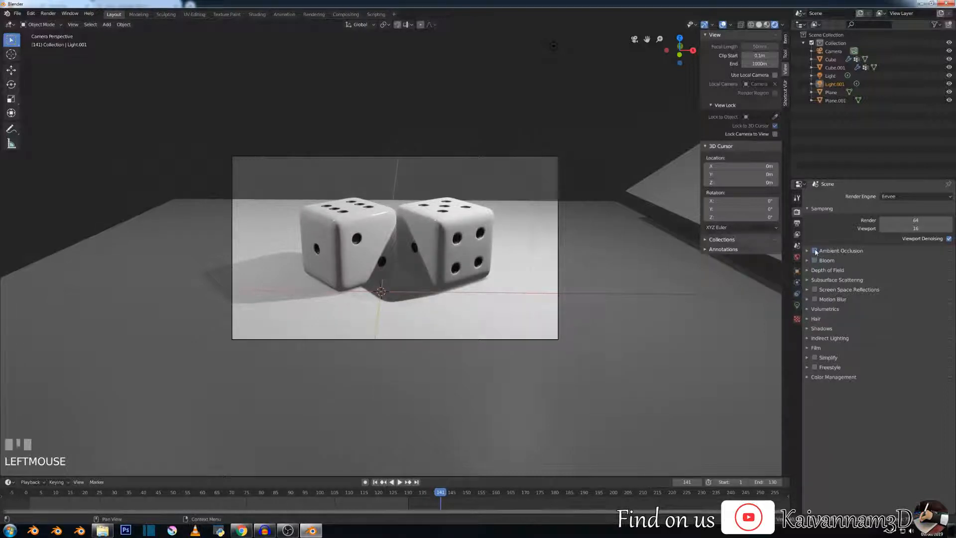
pyautogui.click(815, 290)
pyautogui.click(815, 291)
pyautogui.click(894, 224)
pyautogui.click(903, 281)
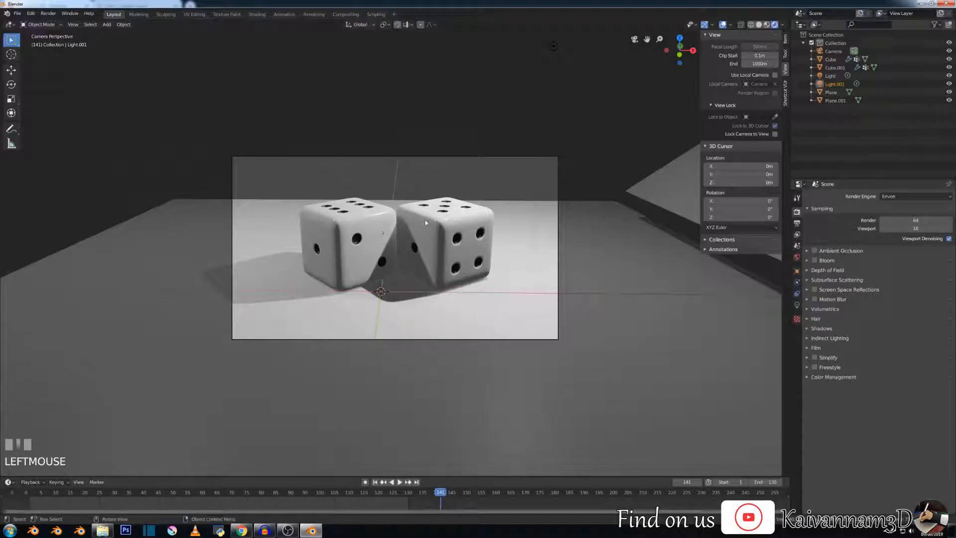
# Step: Render the full animation and enlarge the rendered frame of the dice to inspect it
pyautogui.scroll(-3, 433, 210)
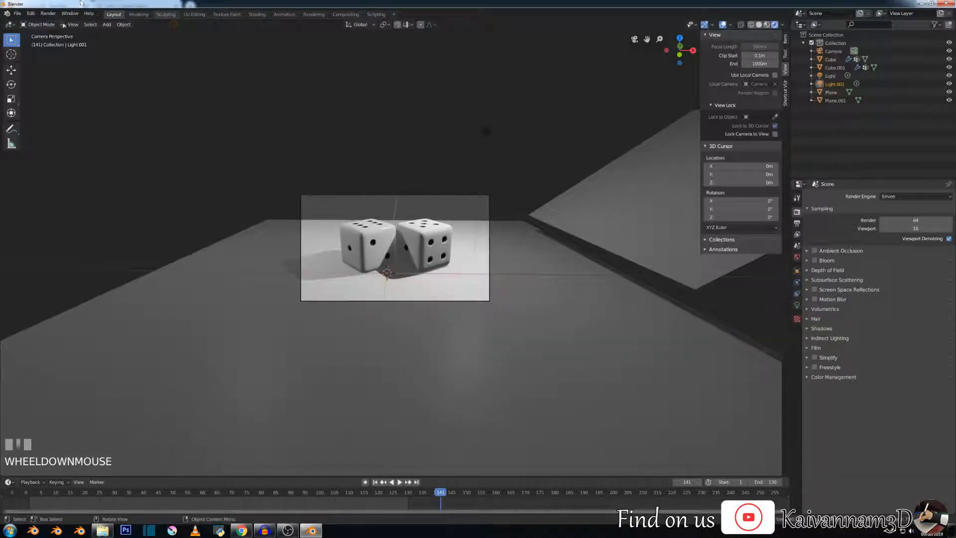
pyautogui.click(49, 13)
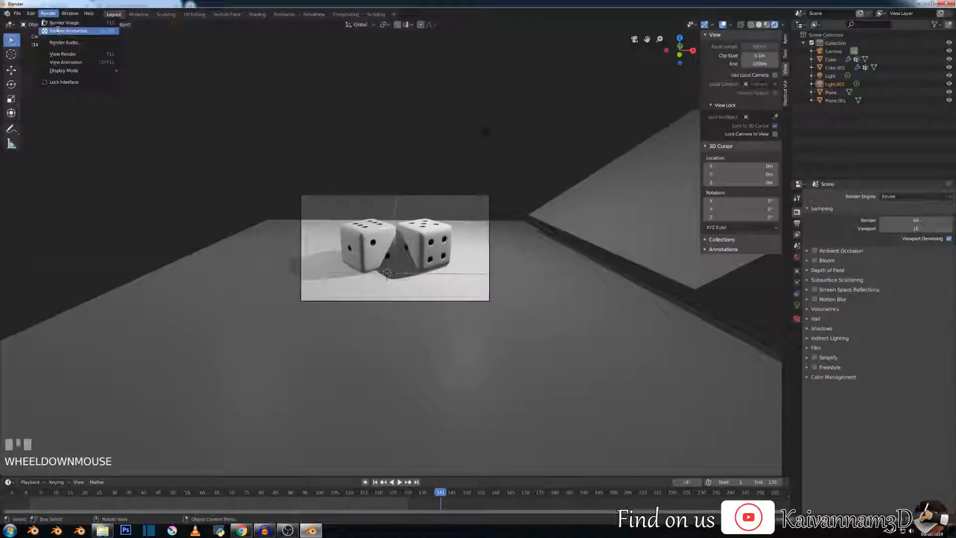
pyautogui.click(65, 34)
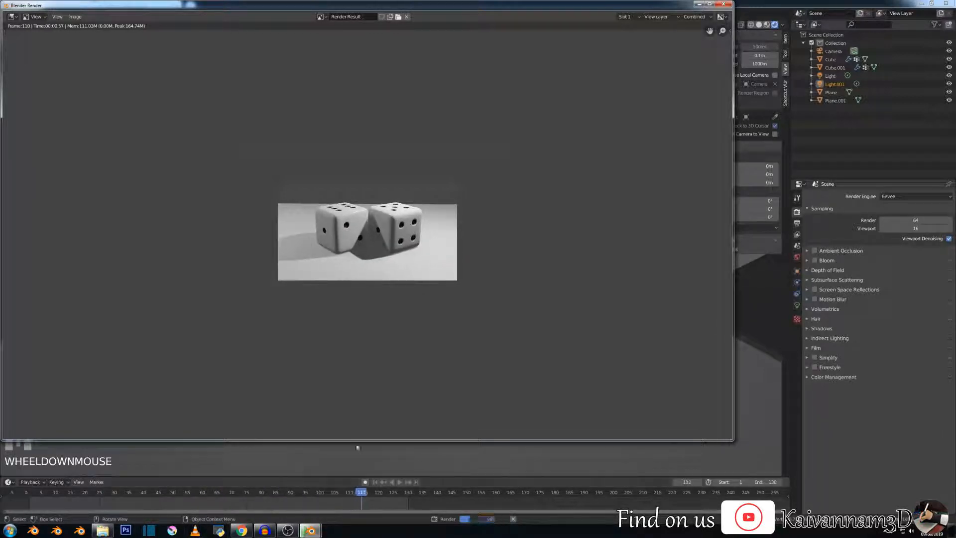
pyautogui.scroll(4, 422, 368)
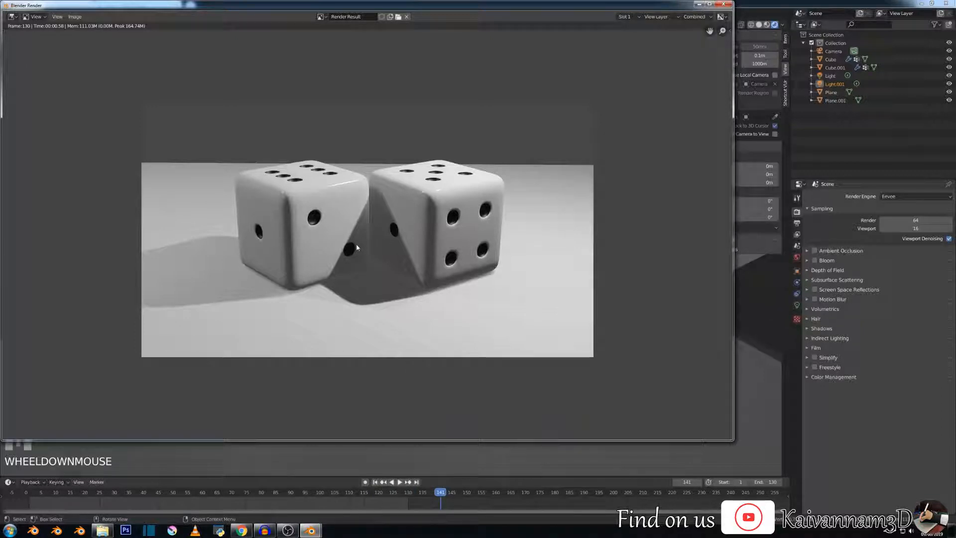
# Step: Find and run the Play Rendered Animation command, watch the dice roll, and close the player and the render window
pyautogui.press('F3')
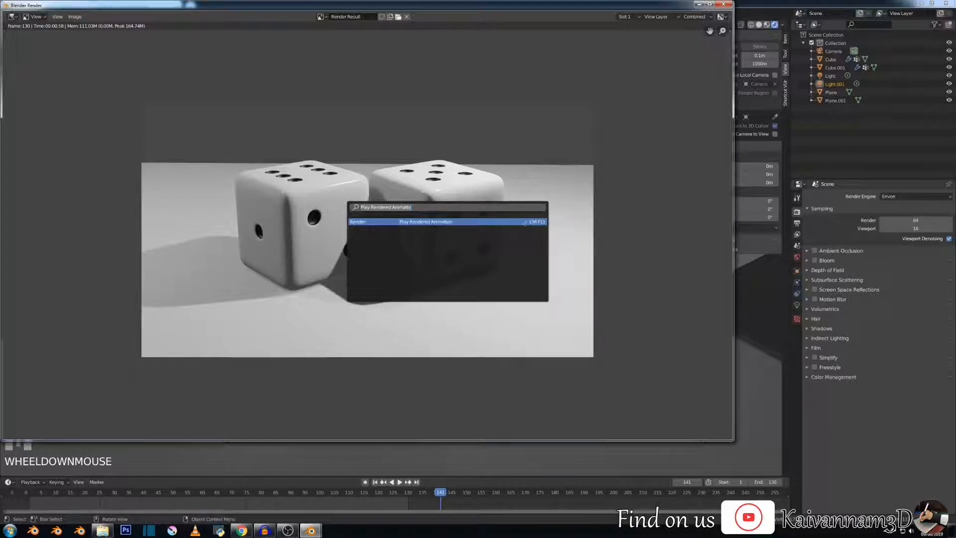
pyautogui.click(511, 222)
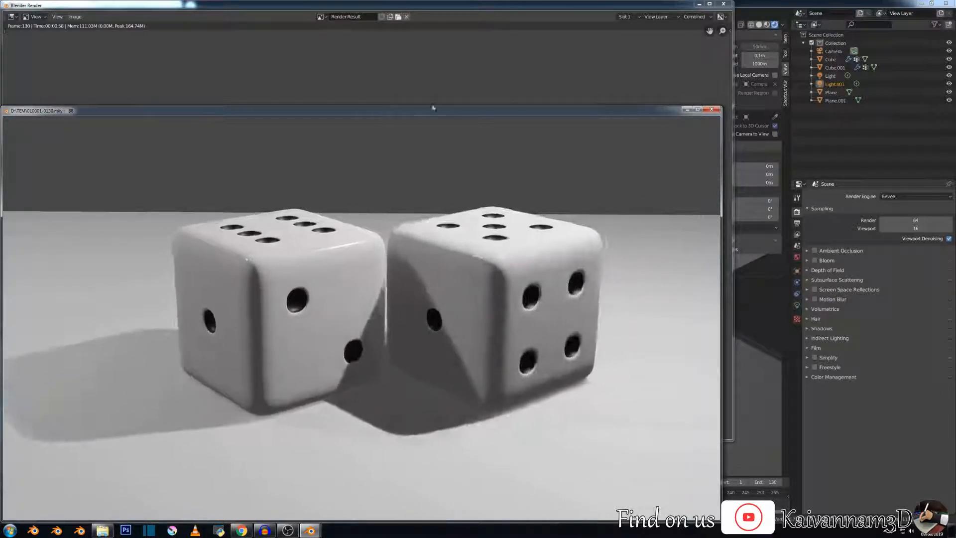
pyautogui.moveTo(433, 108); pyautogui.dragTo(455, 71)
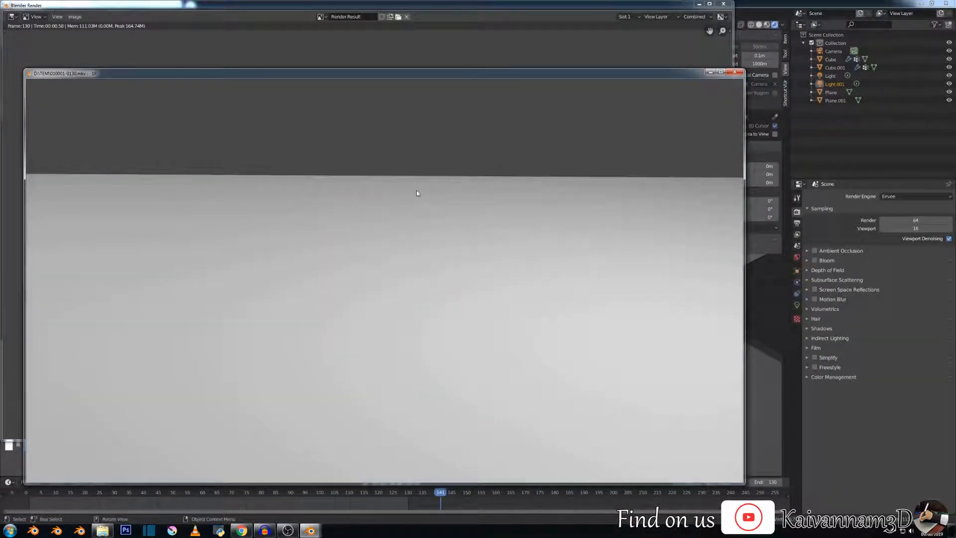
pyautogui.click(728, 73)
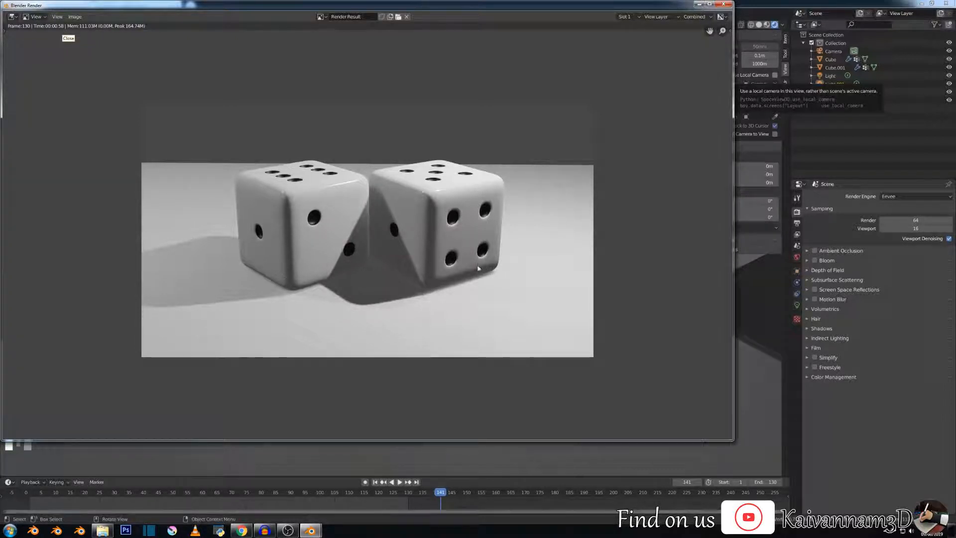
pyautogui.click(723, 4)
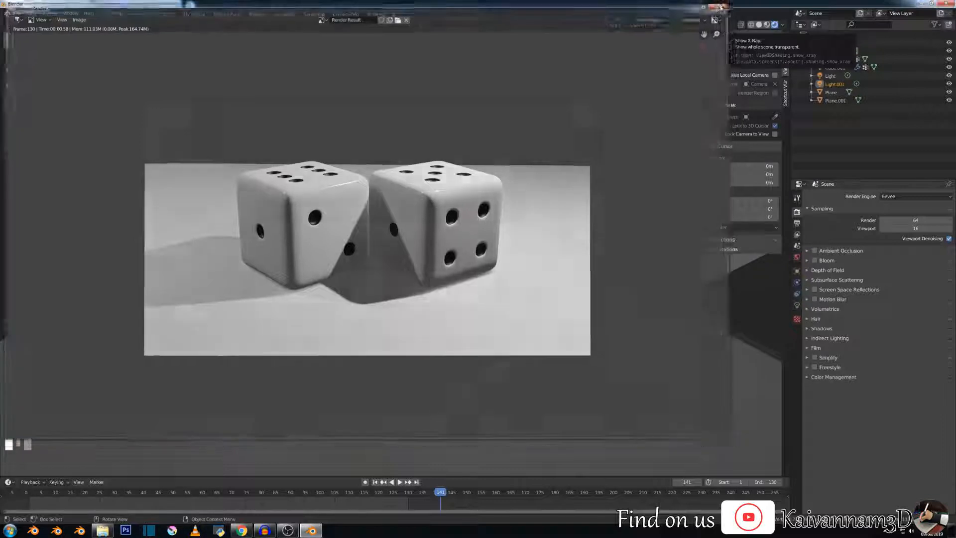